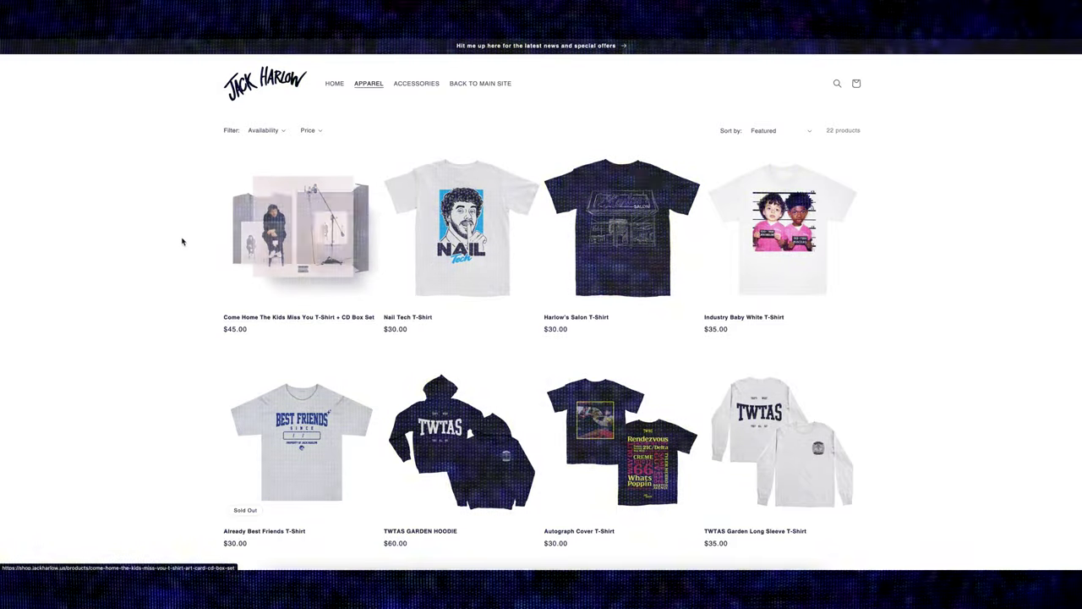
Step: Look through the apparel collection in the Jack Harlow shop to study its T-shirt and hoodie designs
scroll(181, 241, down, 2)
scroll(197, 276, down, 5)
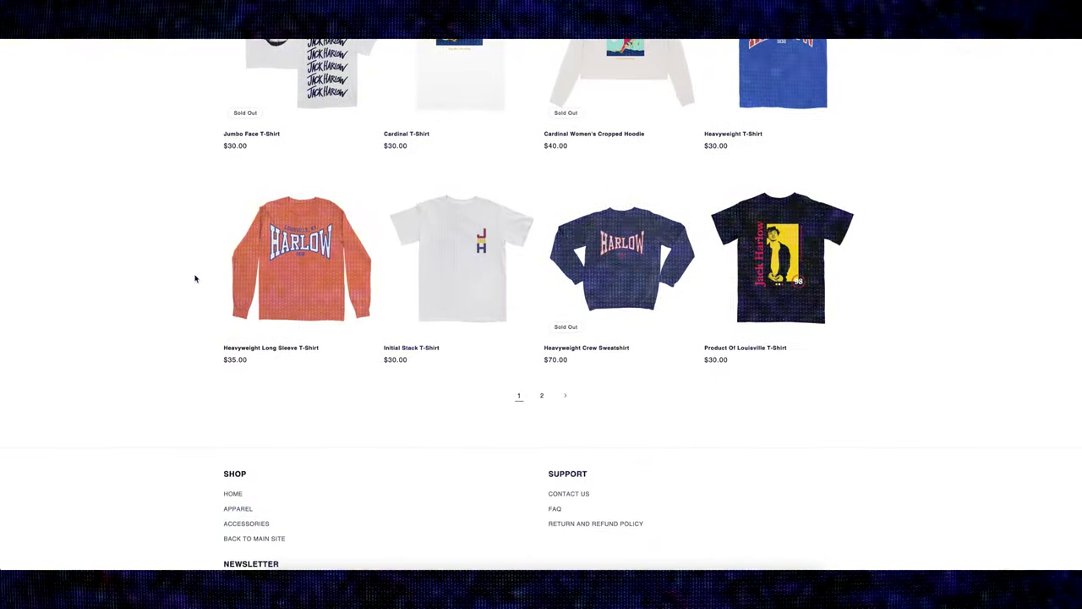
scroll(195, 278, up, 2)
scroll(195, 279, up, 5)
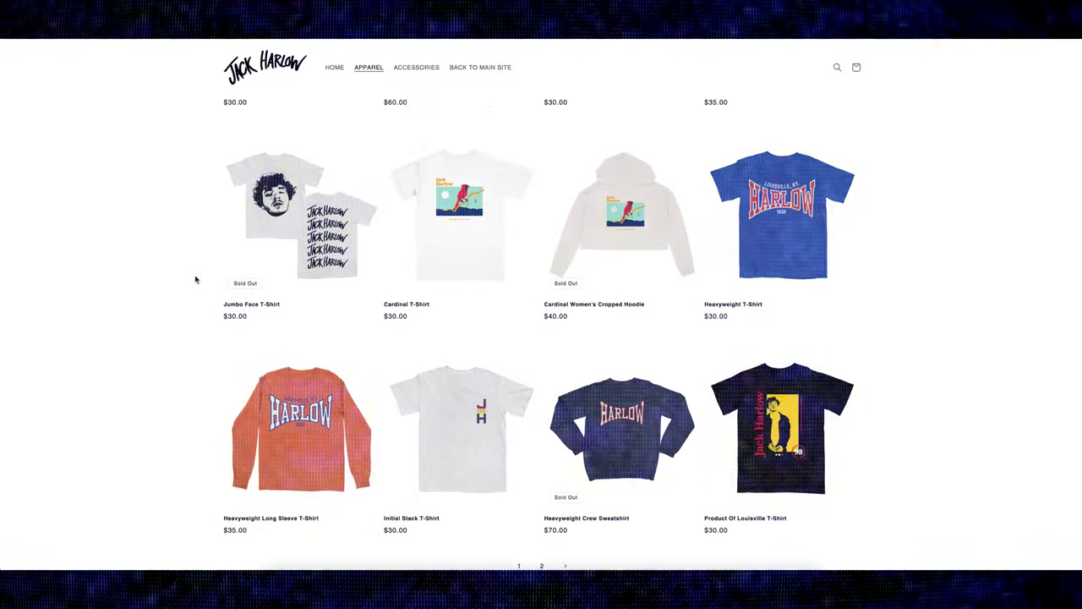
scroll(195, 279, up, 1)
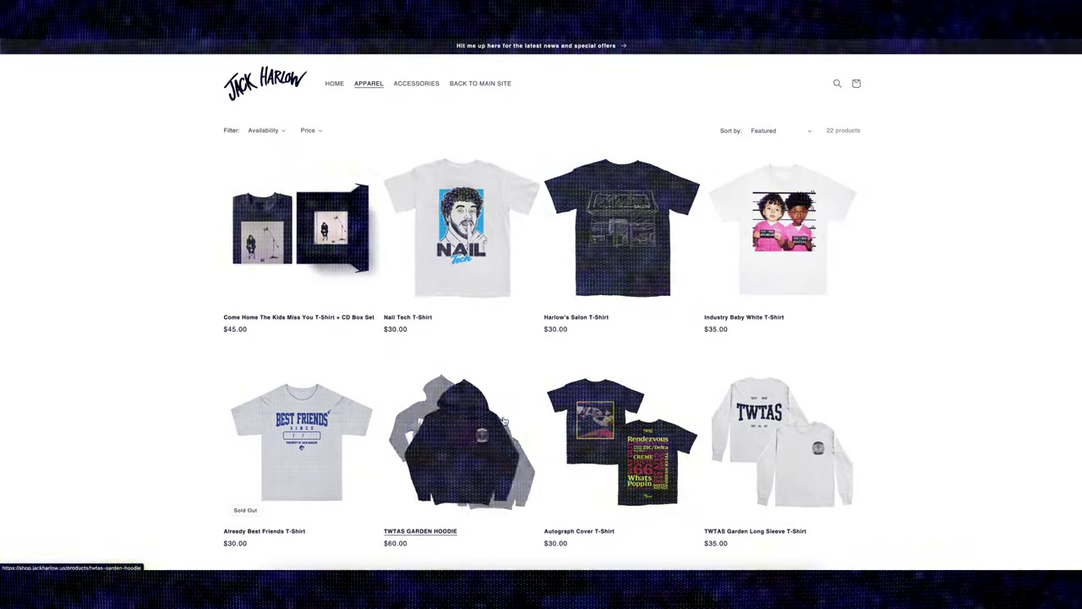
scroll(650, 410, down, 4)
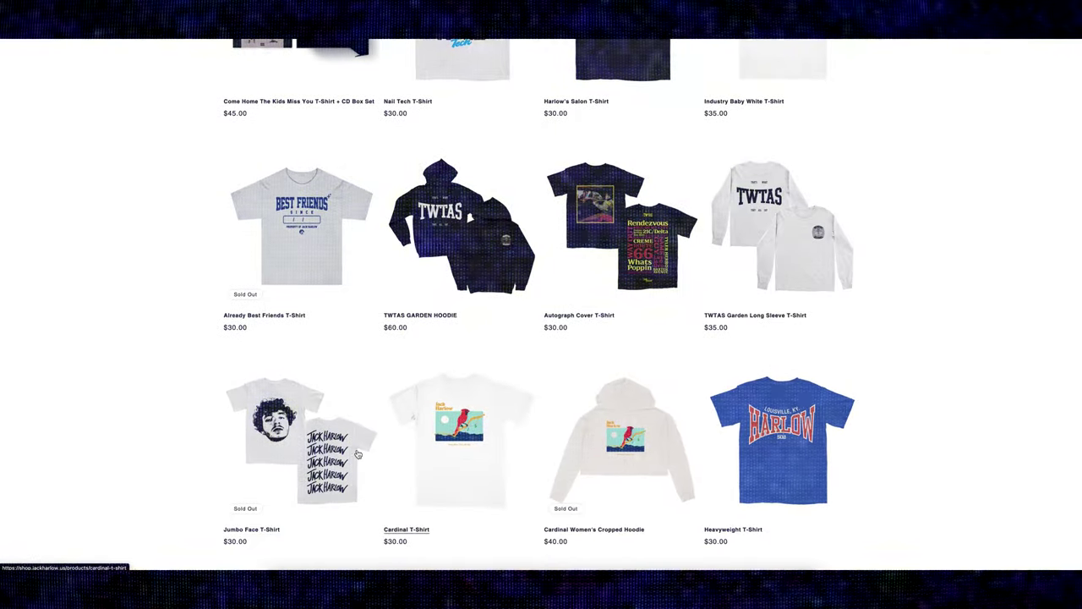
scroll(311, 450, down, 3)
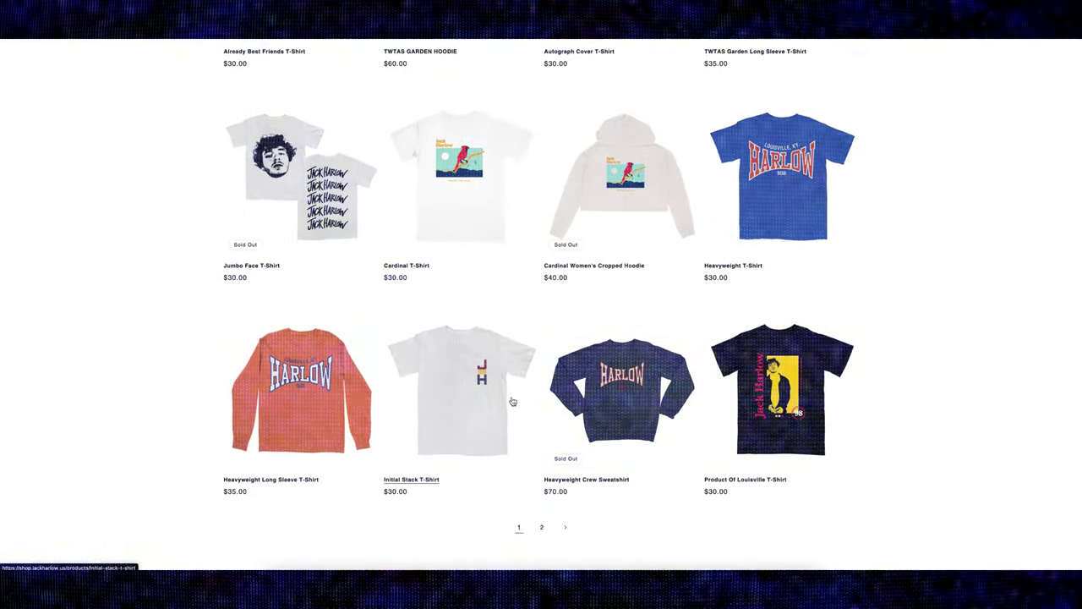
scroll(831, 411, up, 3)
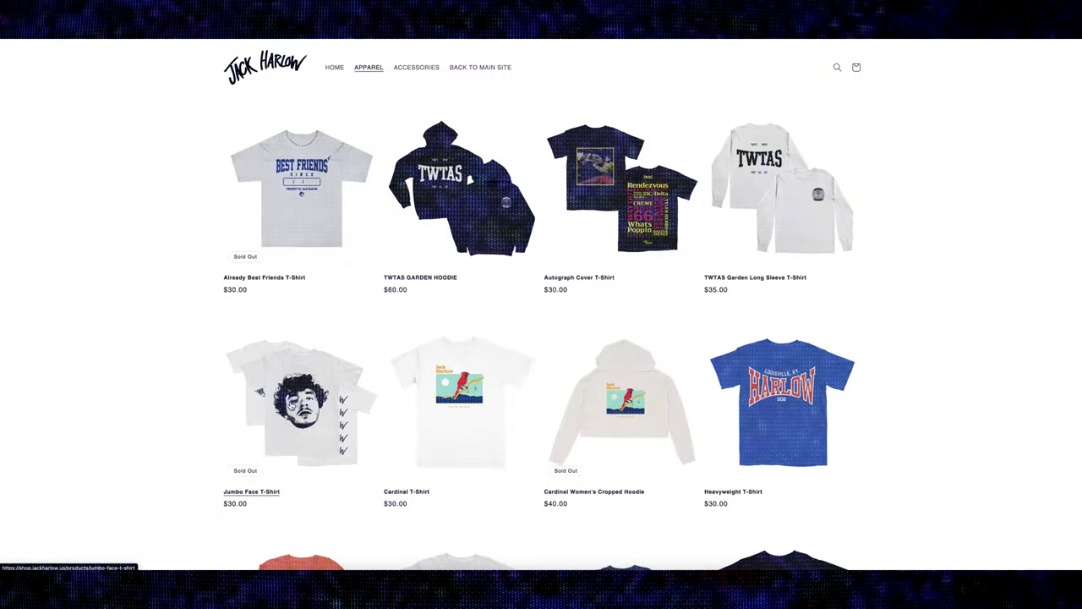
scroll(298, 405, up, 3)
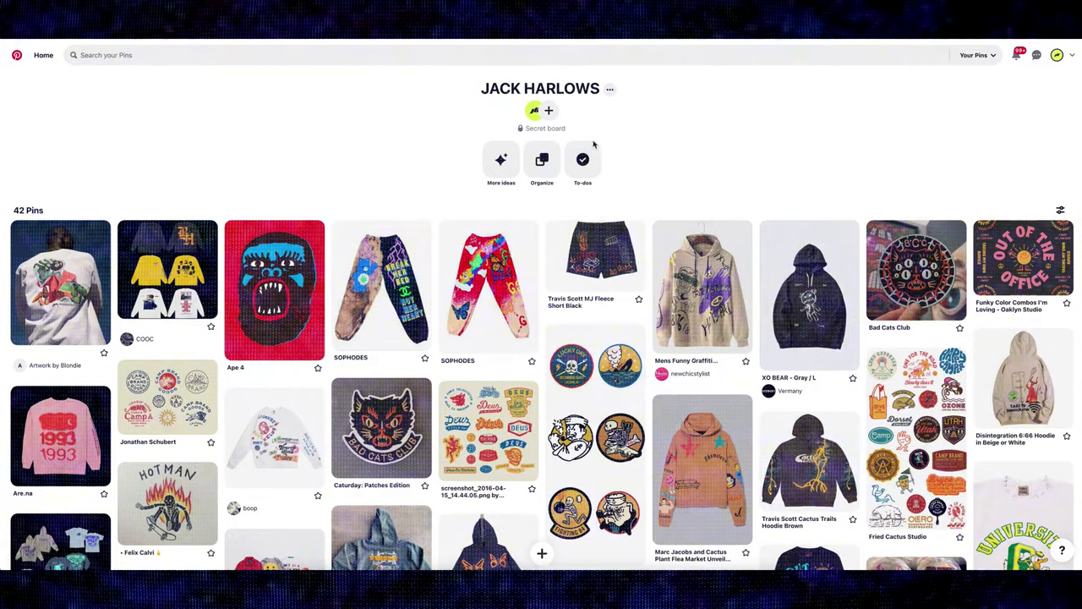
Step: Examine the pinned hoodies, patches and graphic tees on the JACK HARLOWS Pinterest board for design inspiration
scroll(931, 153, down, 2)
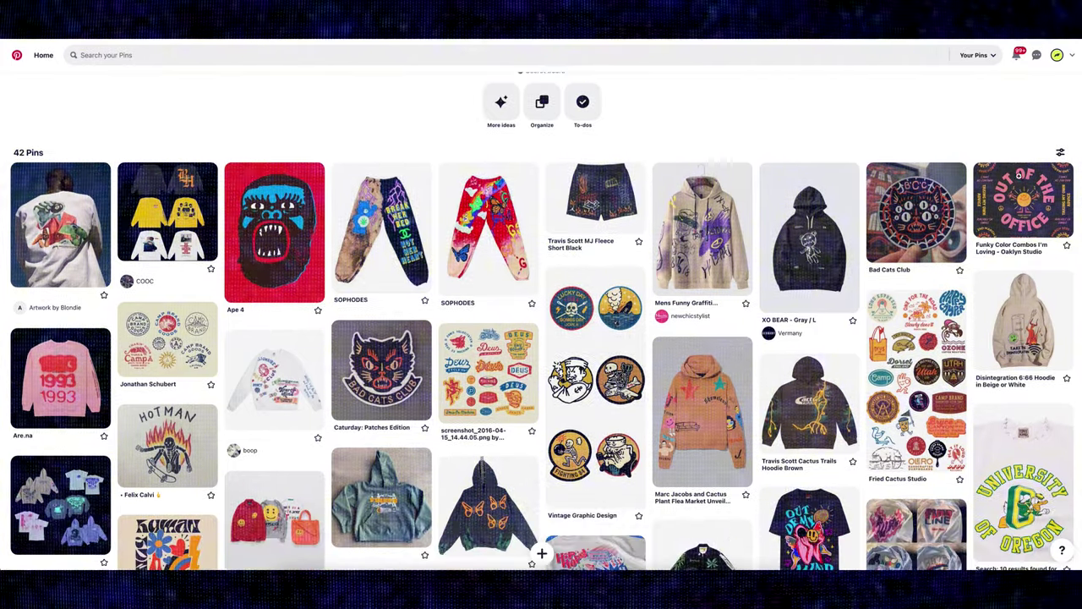
scroll(1018, 214, down, 2)
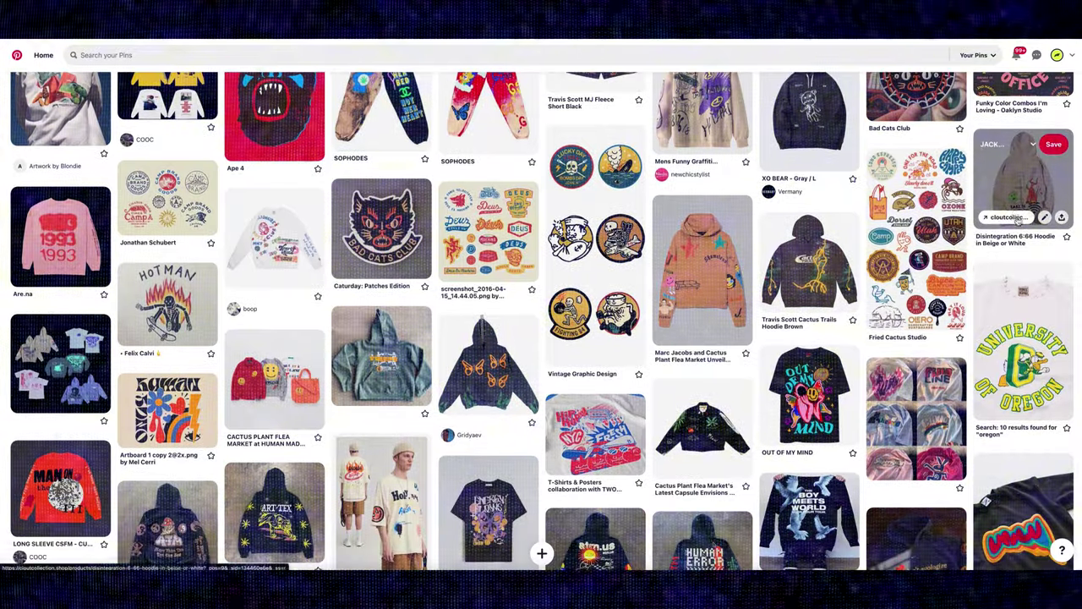
scroll(1043, 382, down, 1)
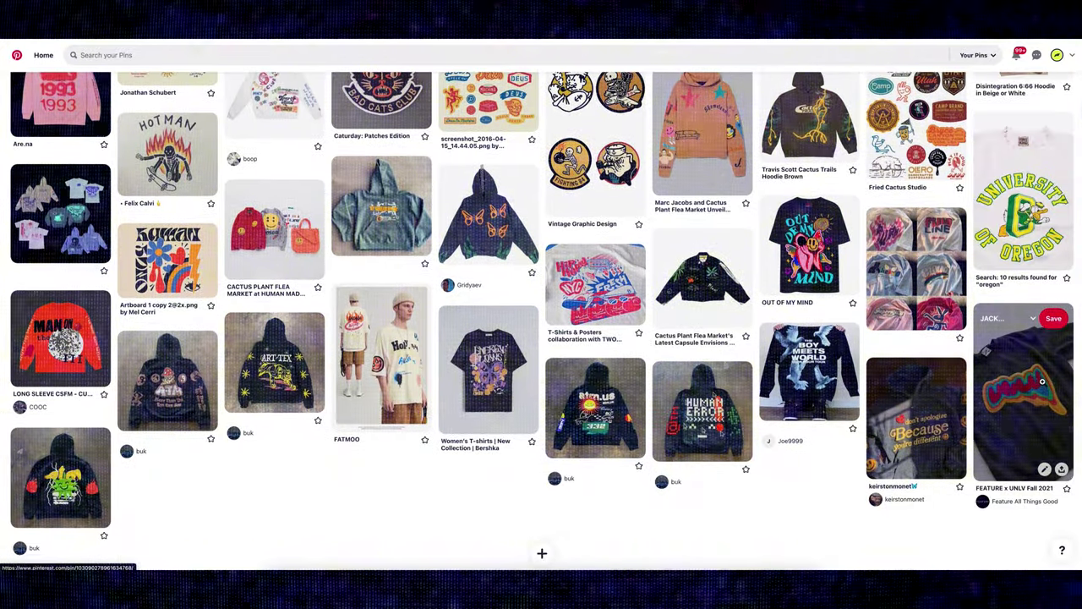
scroll(1042, 382, down, 1)
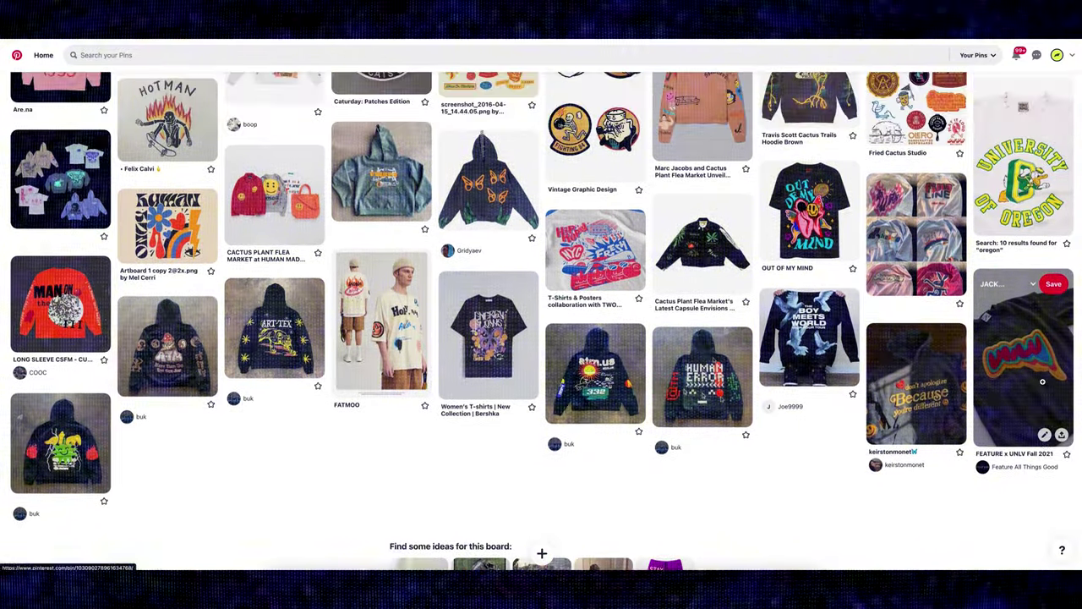
scroll(1042, 383, up, 1)
scroll(1043, 382, up, 3)
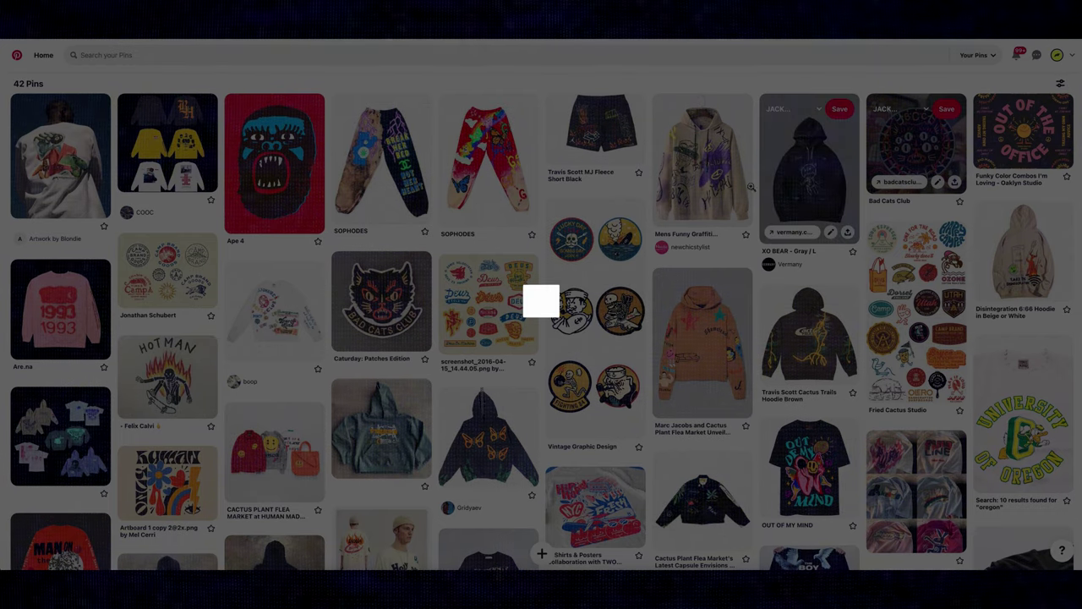
scroll(374, 358, down, 2)
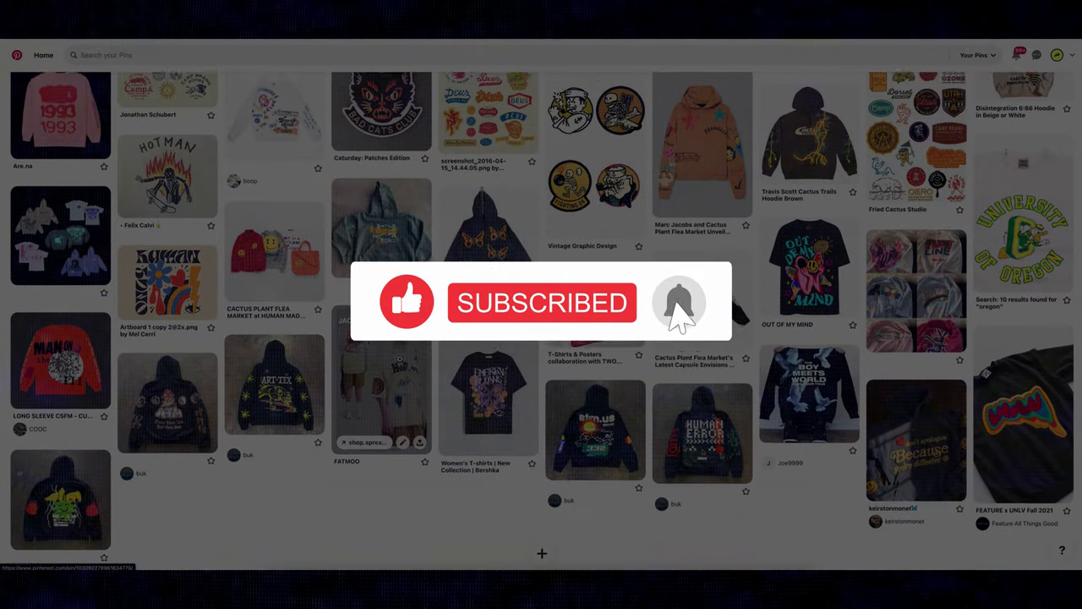
scroll(400, 359, up, 2)
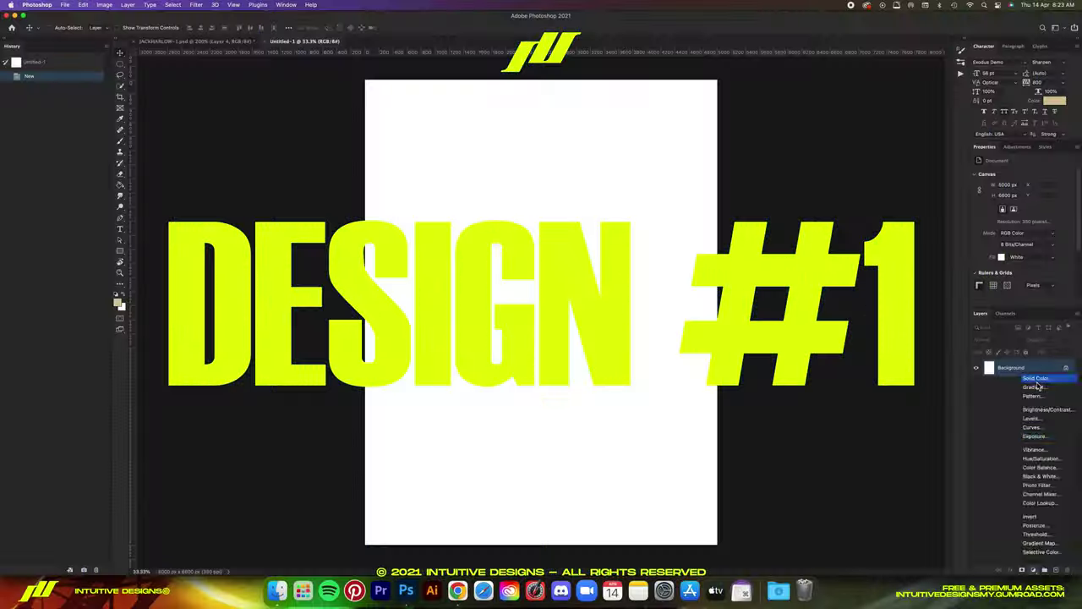
Step: Switch to Photoshop and add a beige solid color fill layer above the blank document's background
click(1037, 380)
drag(809, 395, 802, 394)
click(970, 372)
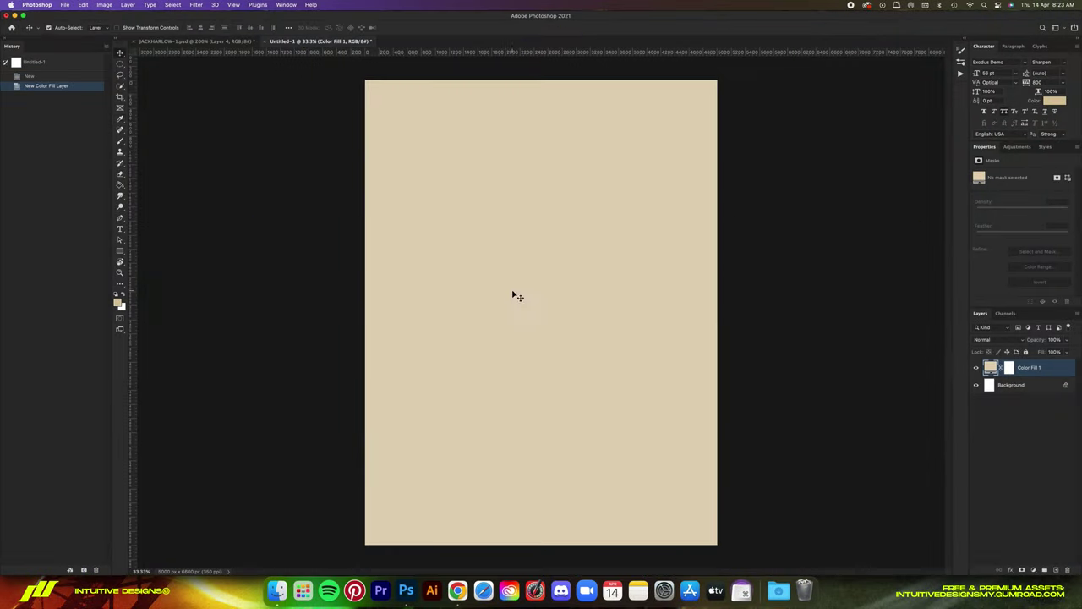
Step: Open HDHE-Intuitive Designs-1.ai and HDHE-Intuitive Designs-4.ai from the hand-drawn horror folder with the default PDF import settings
click(64, 5)
click(72, 23)
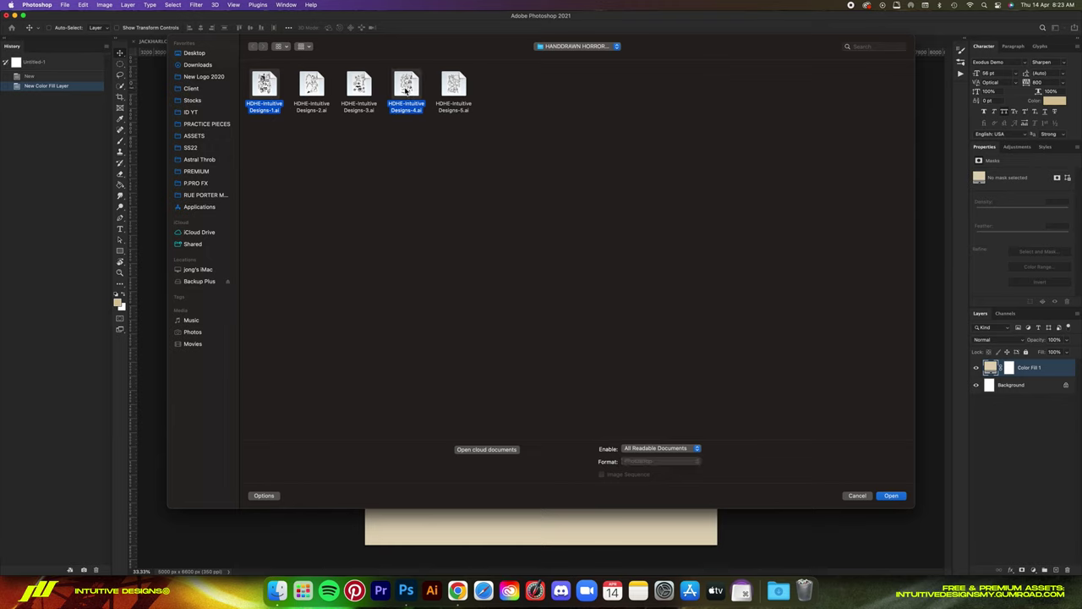
click(891, 496)
key(Return)
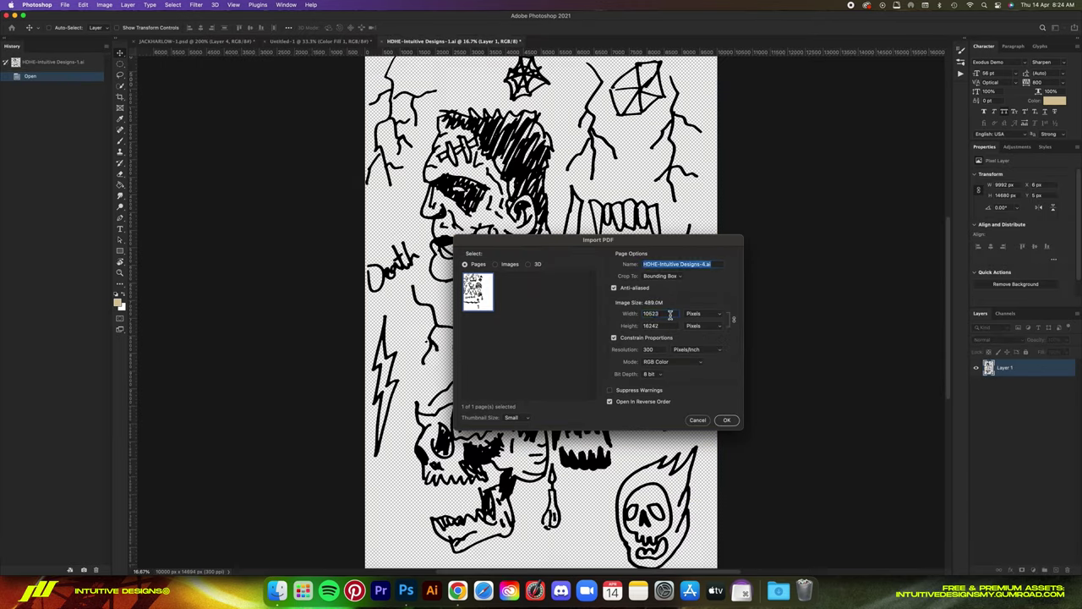
key(Return)
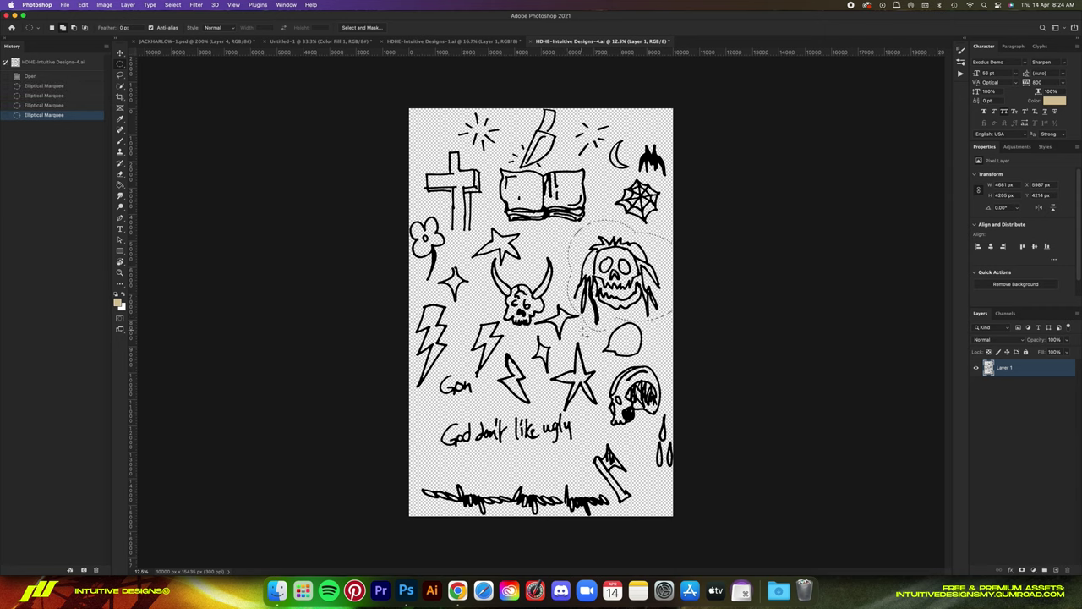
Step: Paste the copied long-haired skull drawing into the centre of the beige Untitled-1 canvas
click(310, 42)
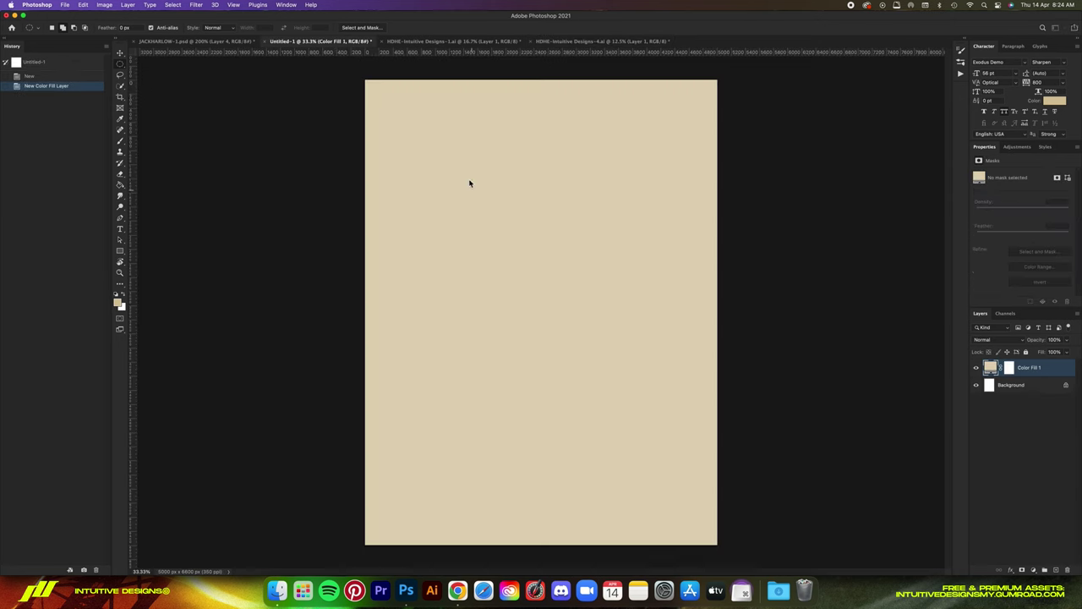
key(super+v)
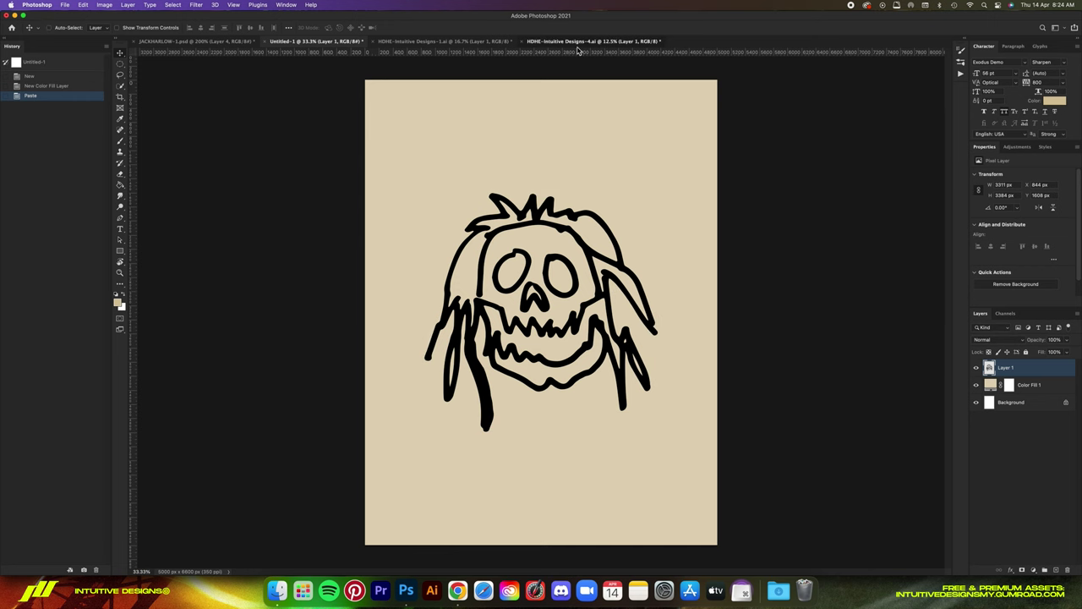
Step: Bring the spiderweb drawing into Untitled-1 as a smart object, flipped horizontally and scaled down in the canvas's lower-left corner
click(580, 42)
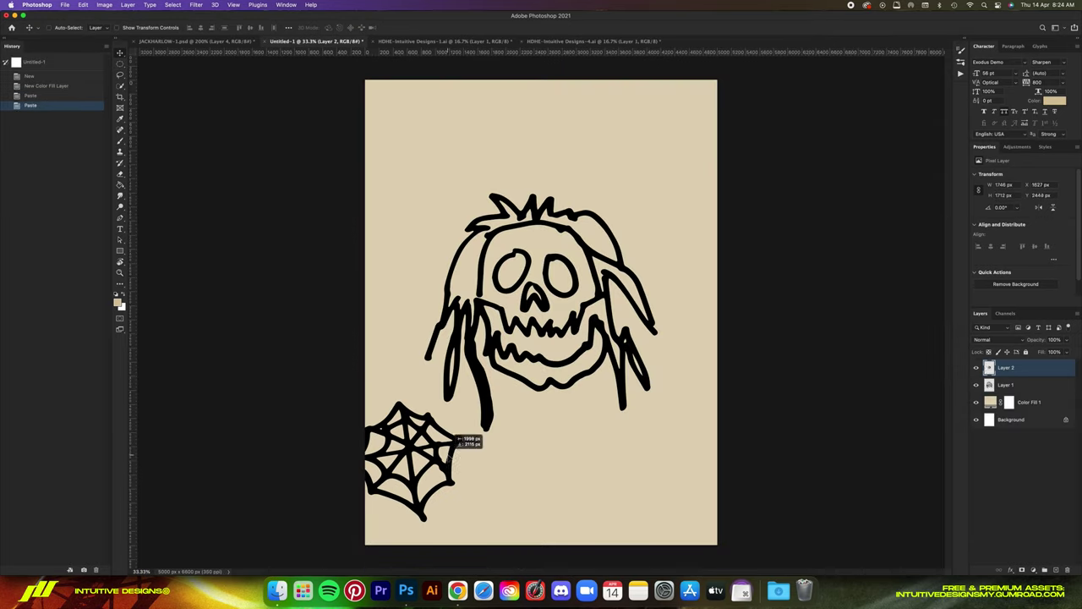
key(super+t)
drag(415, 449, 418, 439)
right_click(429, 448)
click(471, 558)
key(Return)
Step: Copy the open teeth drawing from HDHE-Intuitive Designs-1.ai and paste it into Untitled-1
click(591, 41)
scroll(558, 338, down, 5)
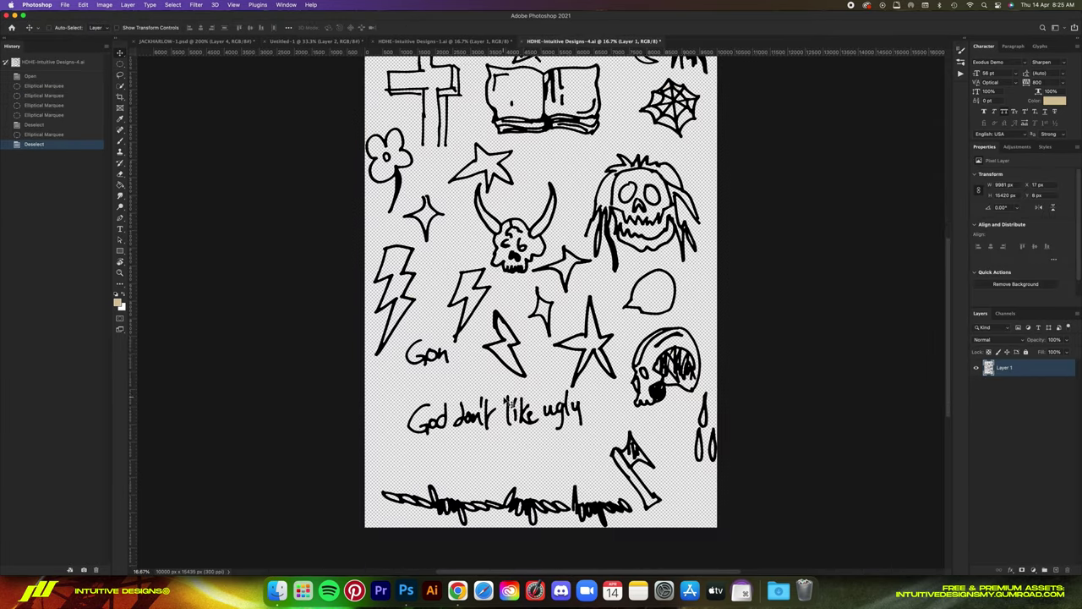
scroll(558, 338, up, 5)
click(444, 41)
scroll(640, 233, up, 1)
key(super+c)
click(316, 41)
key(super+v)
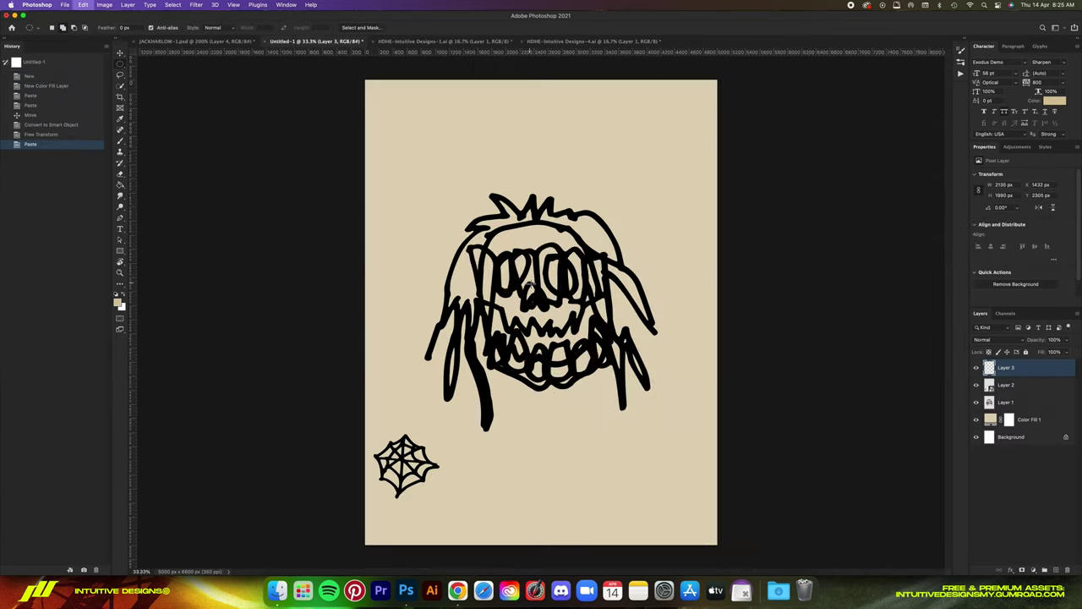
Step: Place the teeth in the canvas's lower-right corner as a smart object, flipped horizontally, tilted and scaled to about 45%
drag(541, 313, 617, 461)
right_click(1038, 368)
click(985, 314)
key(super+t)
right_click(688, 466)
click(729, 557)
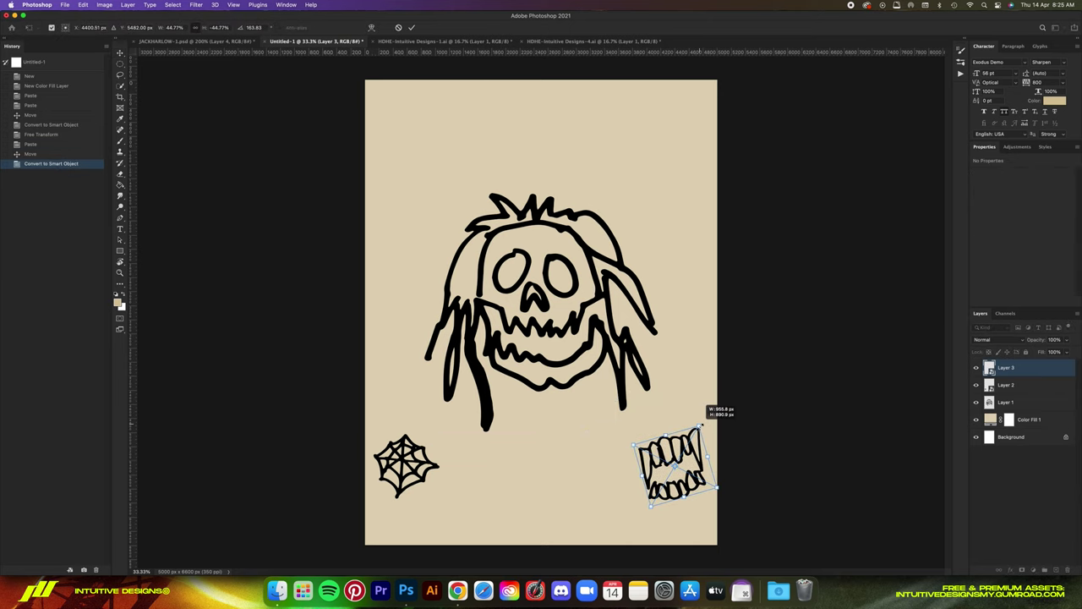
key(Return)
Step: Copy the bat from HDHE-Intuitive Designs-4.ai into the canvas's upper-left area and scale it to about 51% as a smart object
click(546, 42)
drag(679, 112, 722, 154)
key(super+c)
click(316, 41)
key(super+v)
drag(562, 294, 444, 142)
key(super+t)
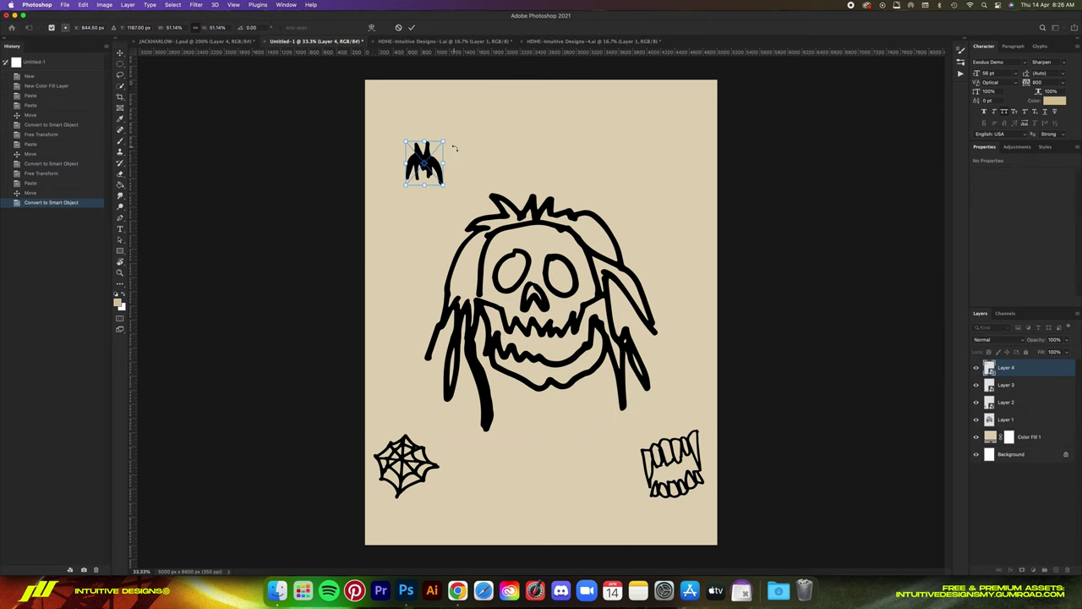
key(Return)
Step: Copy a lightning bolt drawing from HDHE-Intuitive Designs-4.ai and paste it into Untitled-1
click(558, 41)
key(m)
drag(441, 327, 494, 401)
key(super+c)
click(422, 42)
click(296, 41)
key(super+v)
Step: Convert the lightning bolt to a smart object and scale it down below the skull at the canvas's bottom centre
right_click(1003, 368)
click(949, 314)
drag(541, 312, 545, 445)
key(super+t)
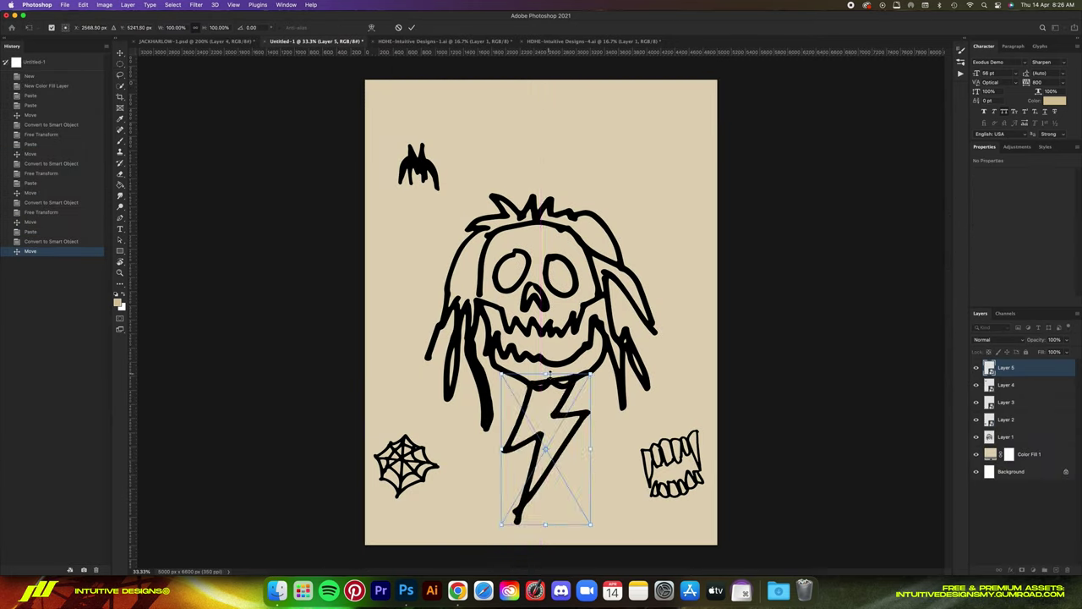
drag(591, 366, 563, 414)
key(Return)
Step: Align the teeth and spiderweb by their vertical centers and shift the bat slightly toward the canvas's upper-left corner
drag(658, 479, 670, 478)
shift+super+click(395, 454)
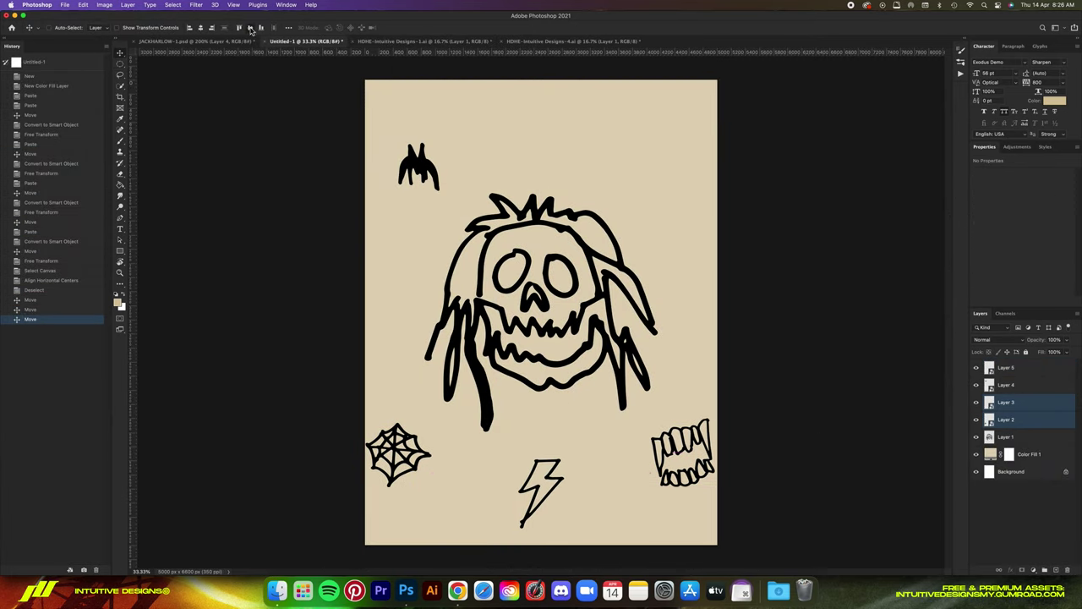
click(250, 28)
drag(419, 166, 411, 156)
Step: Copy the crescent moon from HDHE-Intuitive Designs-4.ai and place it in the upper-right corner of Untitled-1
click(592, 42)
drag(631, 148, 630, 148)
key(super+c)
click(307, 41)
key(super+v)
drag(542, 313, 668, 184)
Step: Convert the crescent moon layer to a smart object and scale the moon down
right_click(1005, 384)
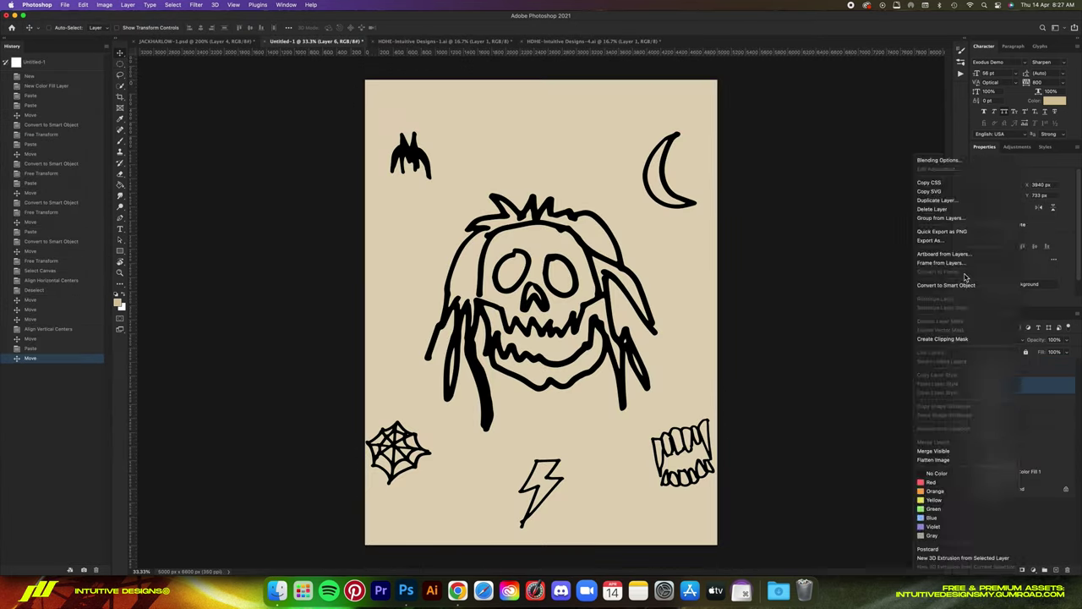
click(956, 285)
key(super+t)
key(Return)
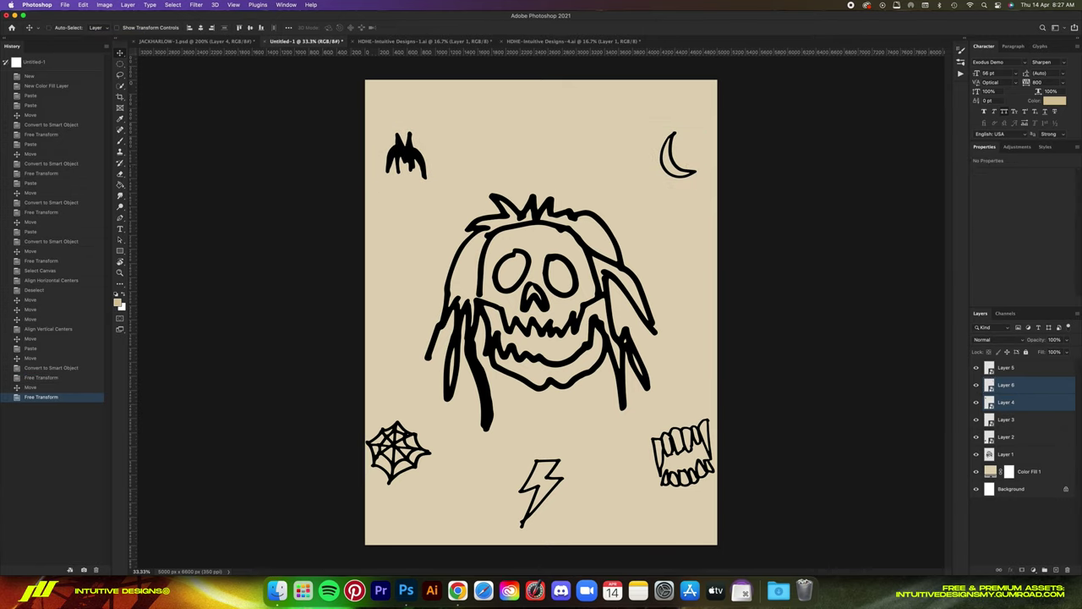
Step: Paste the row of color swatches at the canvas's top centre and enlarge it to about 508%
key(super+v)
drag(541, 138, 542, 140)
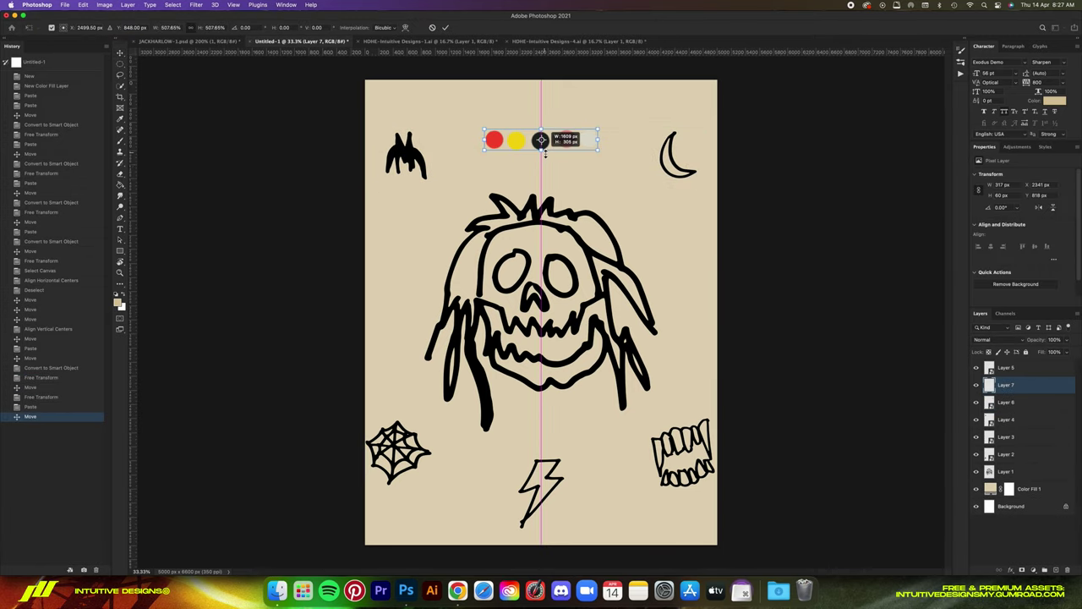
key(Return)
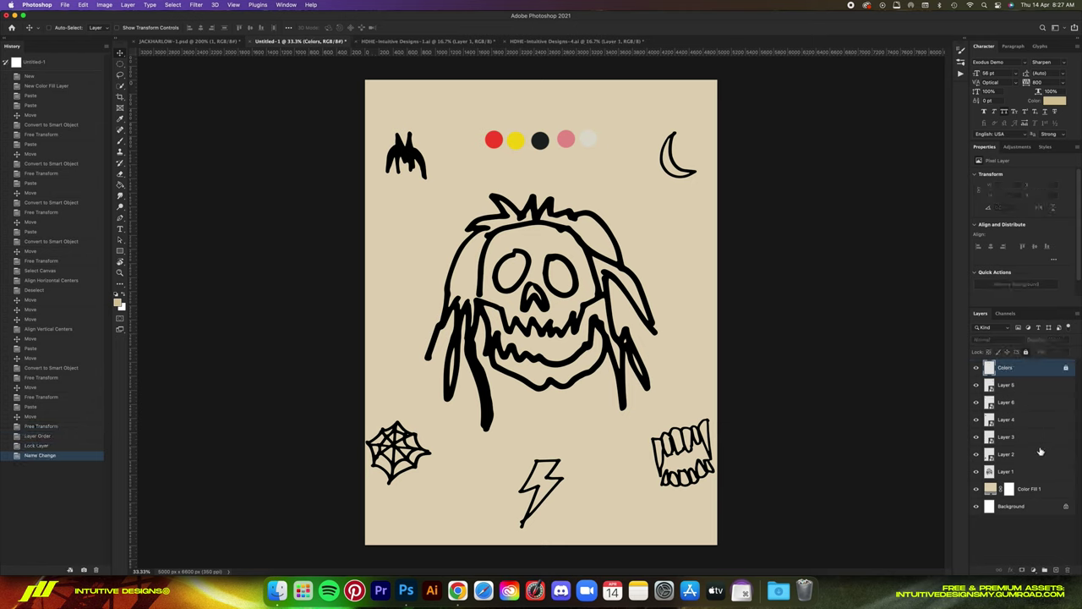
Step: Rename the central skull's layer as Main Skull
click(1044, 493)
click(1014, 473)
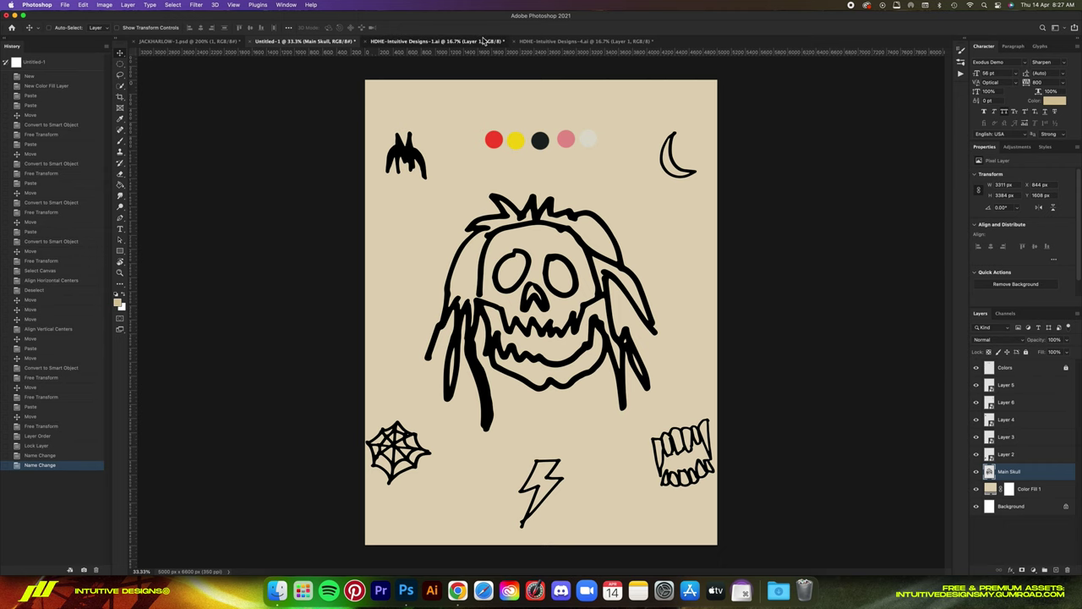
Step: Copy two branching lightning cracks from HDHE-Intuitive Designs-1.ai into Untitled-1 as smart objects, scale them down and spread them beside the skull
click(484, 41)
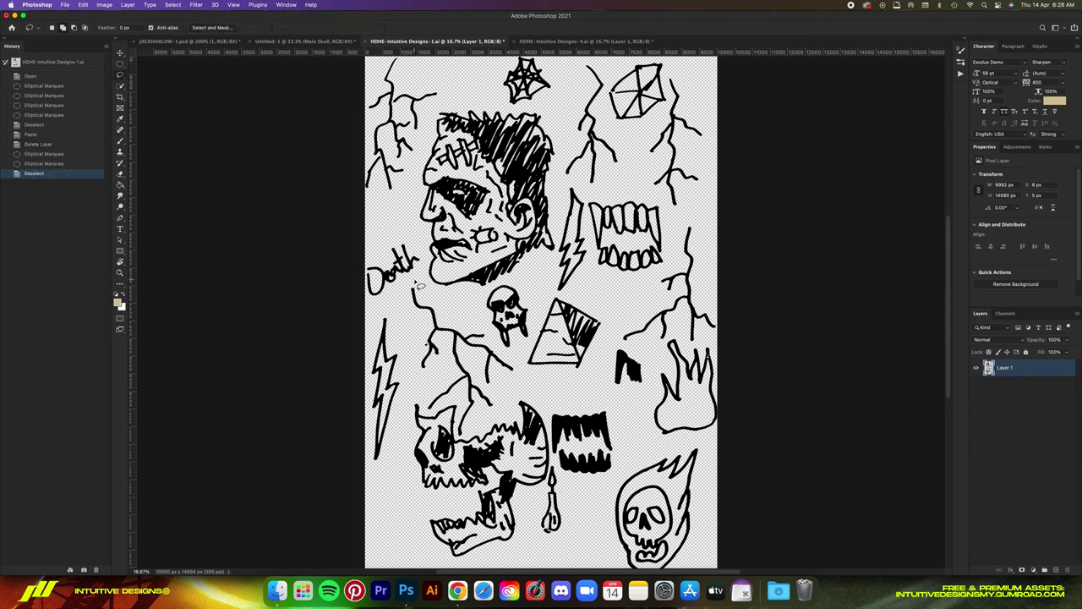
key(super+d)
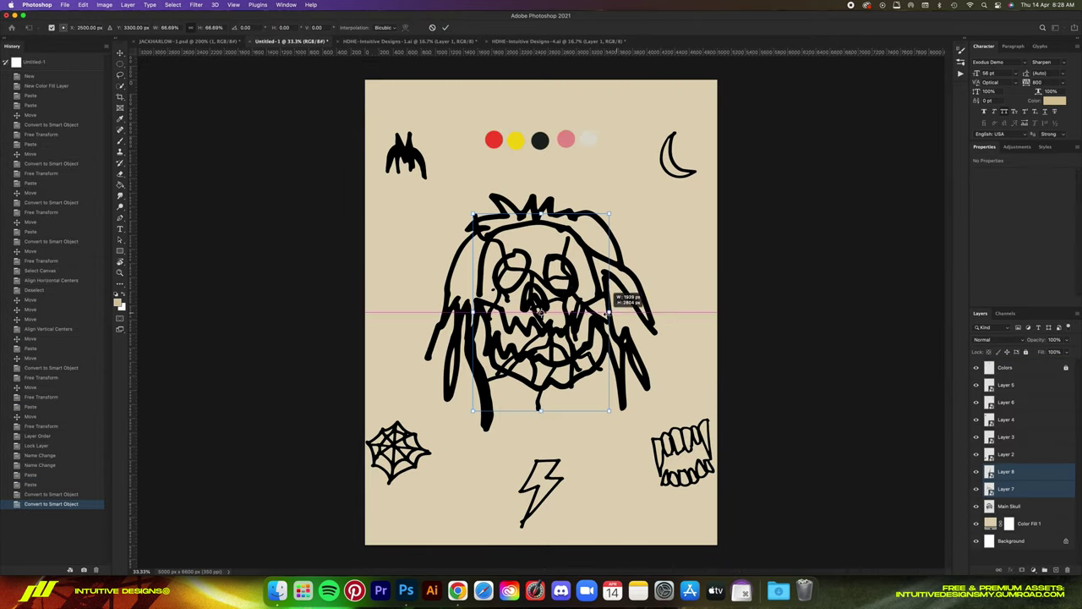
drag(624, 295, 786, 355)
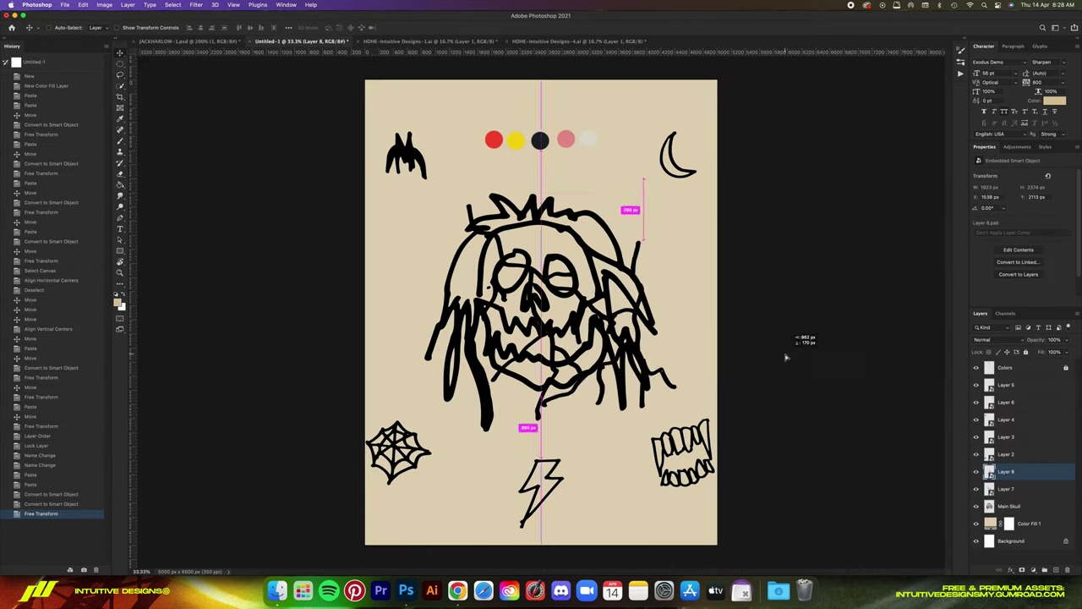
key(super+t)
drag(543, 177, 457, 152)
key(Return)
Step: Transform the cracks to frame both sides of the skull and align them by their vertical centers
key(super+t)
right_click(527, 276)
click(554, 415)
key(Return)
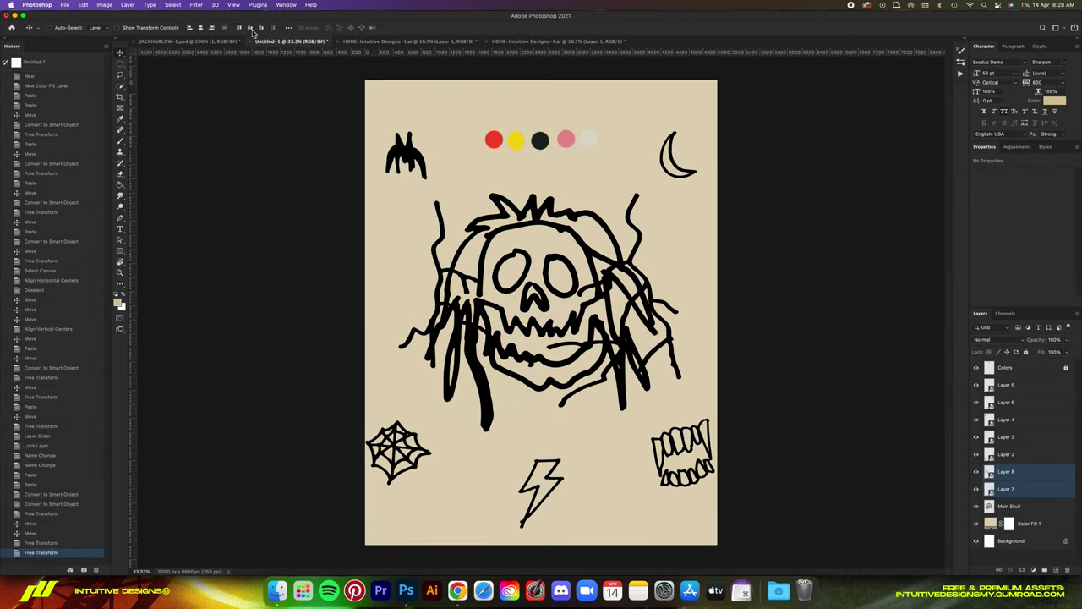
click(249, 28)
drag(650, 289, 641, 291)
key(super+t)
Step: Group the two lightning crack layers and name the group thunder
key(super+g)
double_click(1008, 469)
text(thunder)
Step: Apply a Color Overlay to the thunder group using the yellow sampled from the palette swatches
click(1011, 570)
click(1040, 534)
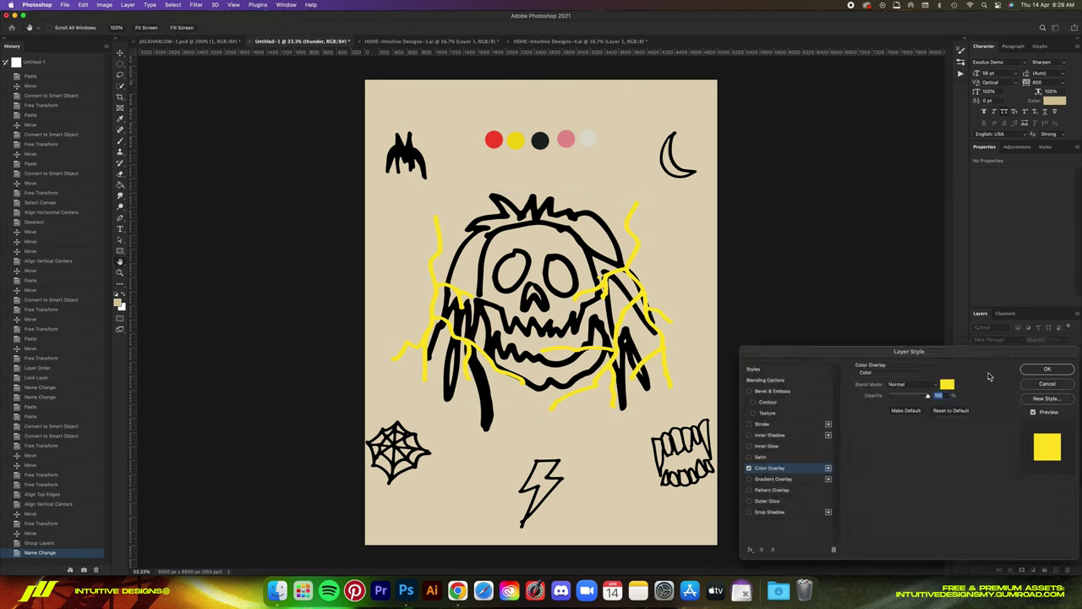
click(1046, 370)
double_click(1021, 487)
click(945, 379)
click(516, 141)
click(971, 374)
click(1046, 370)
Step: Add a new layer beneath Main Skull and brush the palette's pink over the skull's face and jaw
click(1029, 516)
click(1056, 570)
key(b)
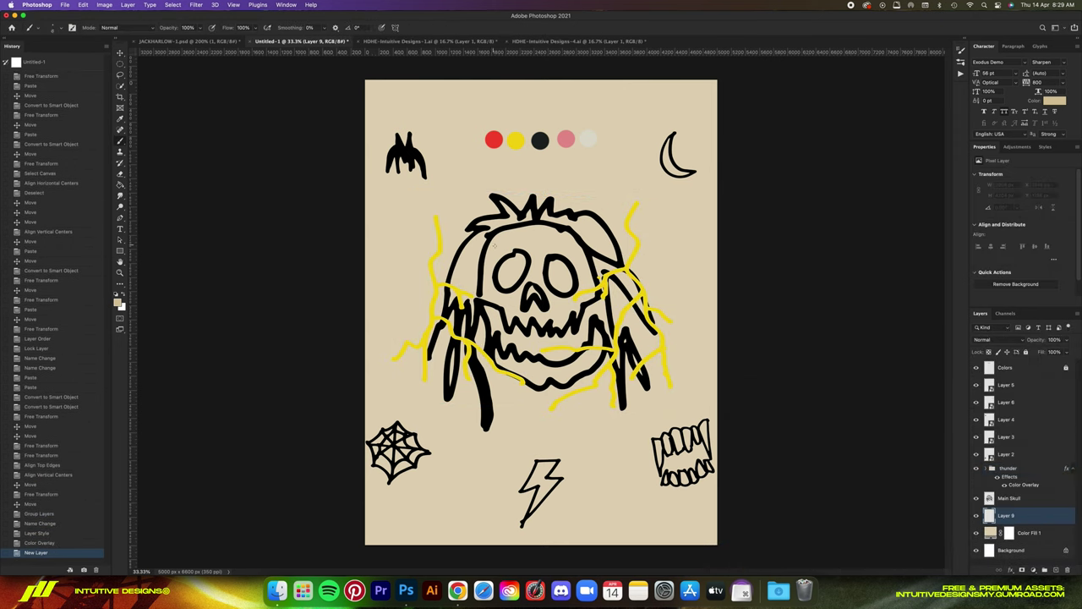
drag(497, 240, 515, 245)
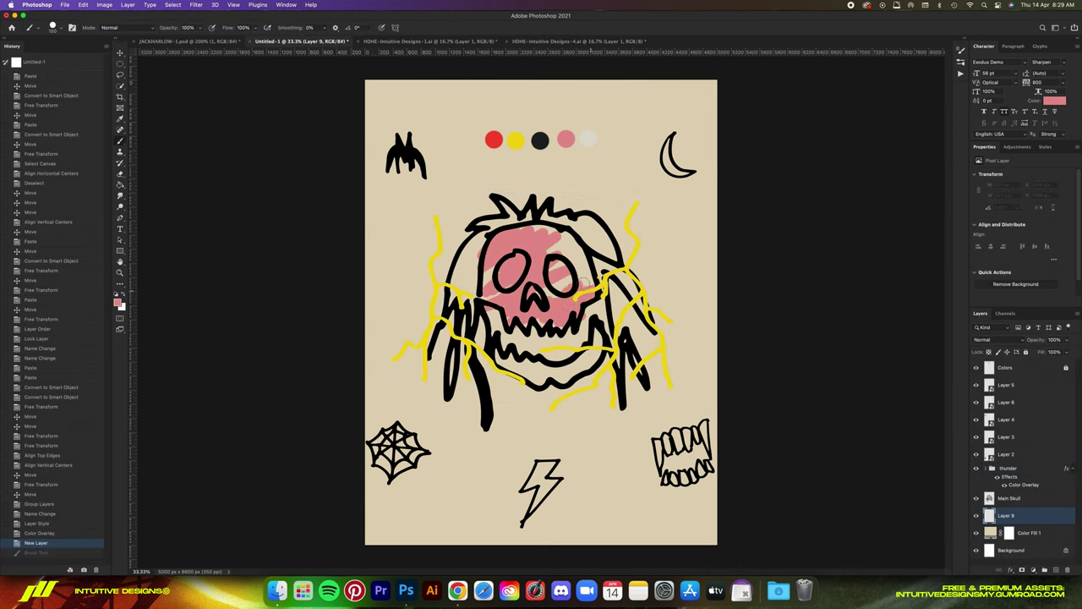
drag(541, 387, 598, 349)
drag(592, 347, 600, 330)
drag(584, 283, 592, 271)
drag(567, 245, 579, 237)
drag(508, 251, 519, 245)
Step: Undo the last three brush strokes and paint the skull's hair and hanging locks red on the same layer
key(super+z)
key(super+z)
key(super+z)
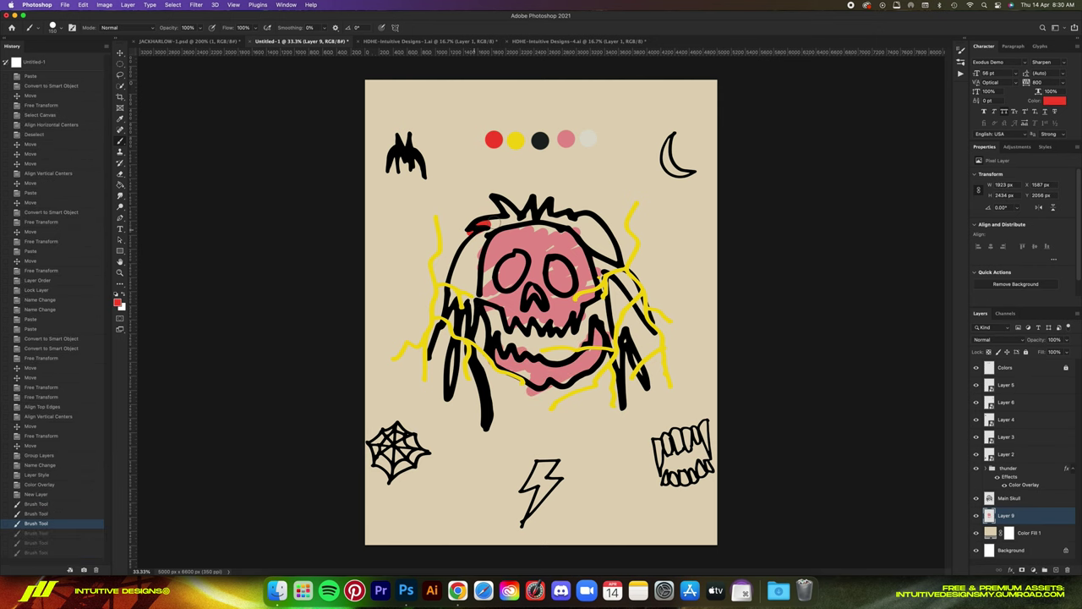
drag(606, 279, 610, 340)
drag(631, 272, 658, 326)
drag(628, 335, 644, 391)
drag(476, 244, 455, 291)
drag(465, 296, 451, 385)
drag(444, 323, 432, 353)
drag(478, 323, 486, 384)
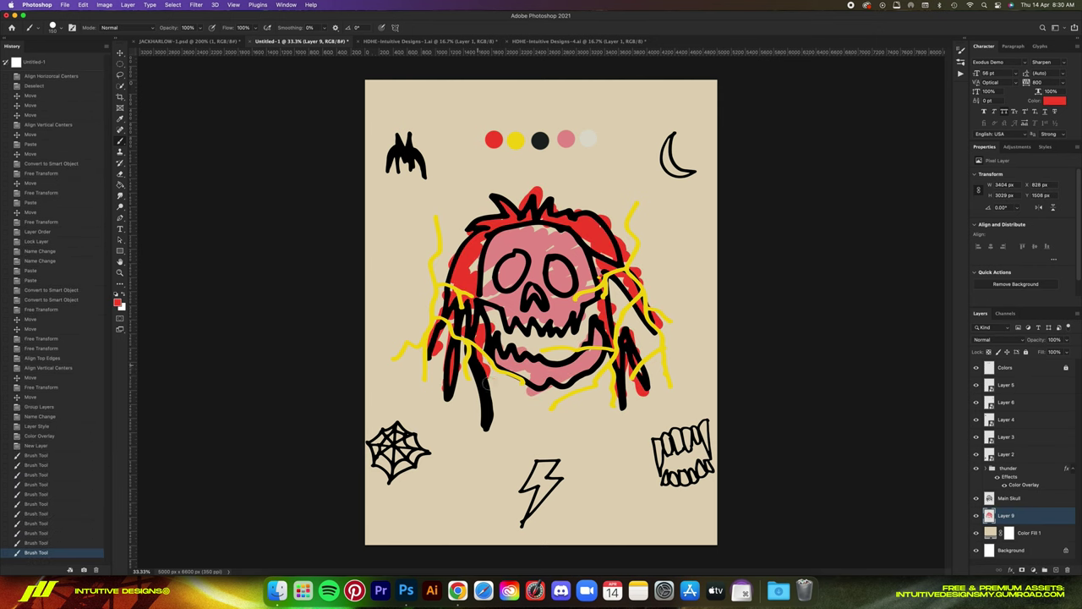
Step: Add a new layer above the base colors and brush purple #b191e5 shading onto the skull's face
scroll(541, 312, up, 1)
click(1056, 570)
alt+click(569, 122)
click(118, 303)
click(895, 405)
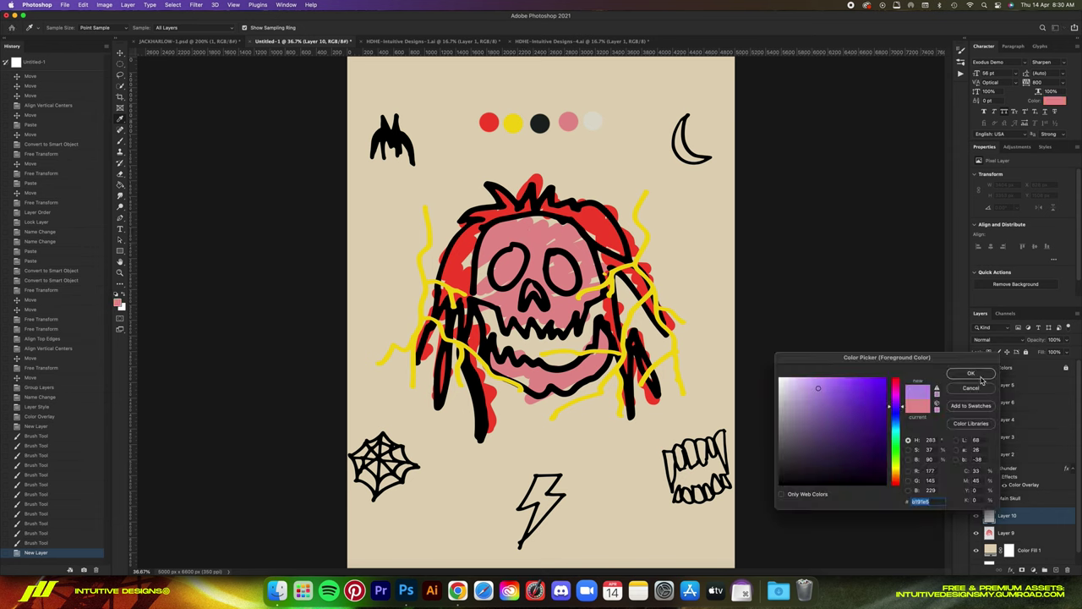
click(971, 373)
drag(484, 267, 483, 280)
key(super+z)
key(super+equal)
alt+click(499, 290)
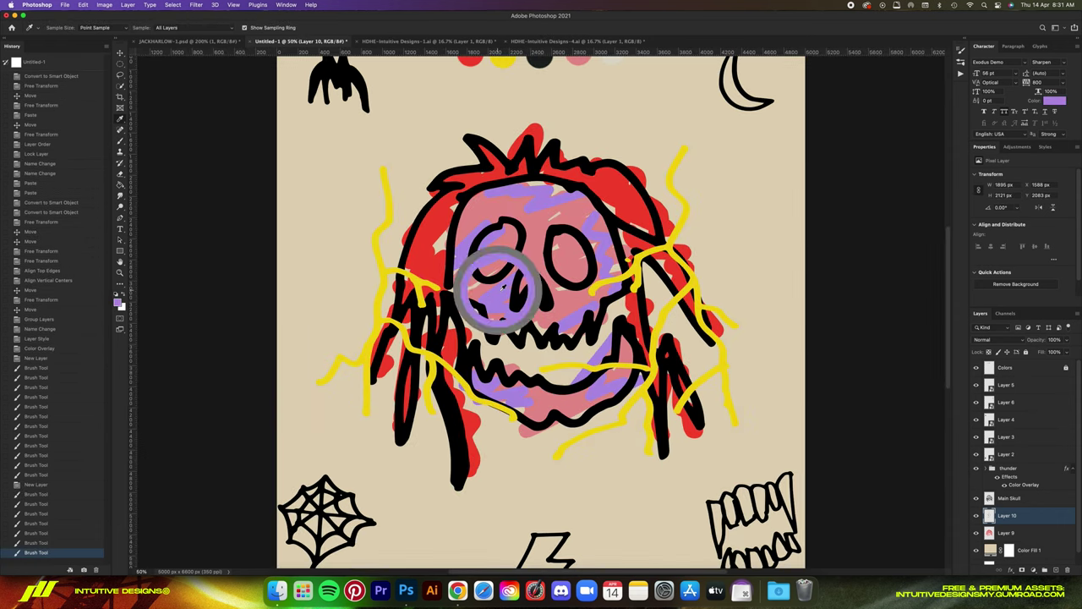
click(117, 303)
click(813, 384)
click(897, 403)
click(971, 373)
drag(542, 290, 586, 265)
key(super+z)
Step: Choose a darker pink and brush shading strokes across the skull's cheek, temple and forehead
click(119, 303)
click(817, 390)
click(971, 372)
drag(628, 299, 607, 327)
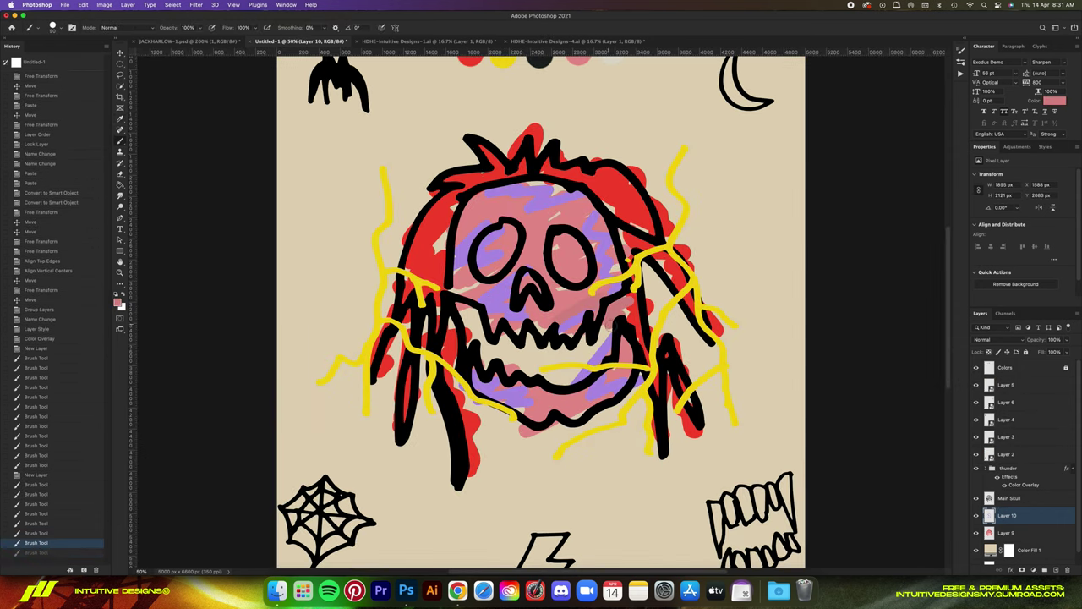
drag(619, 259, 590, 215)
drag(599, 191, 536, 206)
drag(541, 187, 497, 213)
key(super+minus)
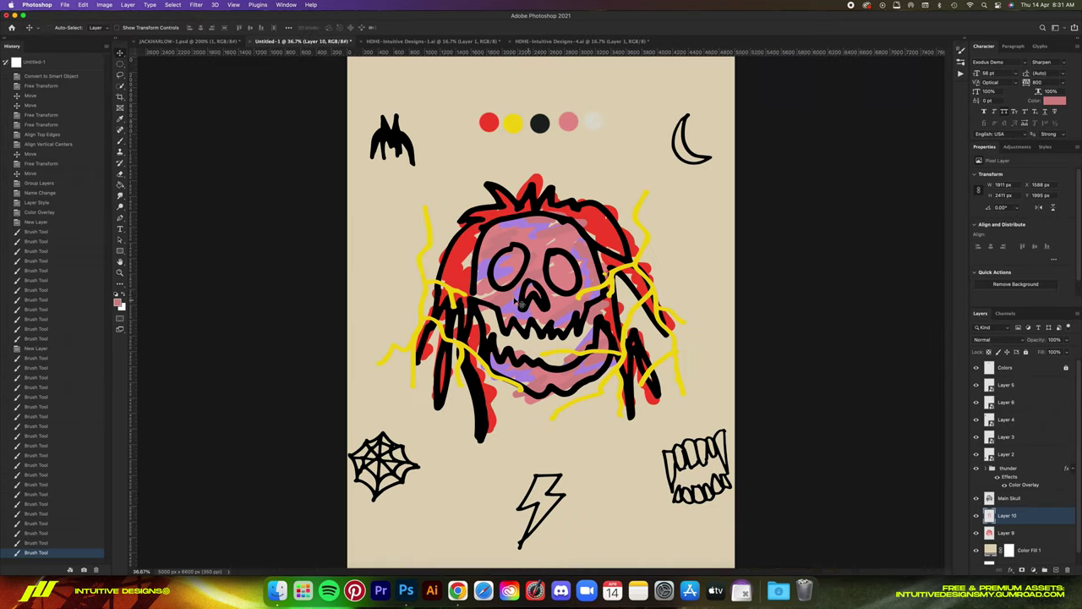
Step: Add another new layer and brush orange-red shading over the red hair around the skull
click(117, 302)
key(Return)
key(super+shift+alt+n)
drag(899, 485, 898, 482)
click(971, 373)
drag(467, 234, 450, 260)
drag(462, 264, 450, 289)
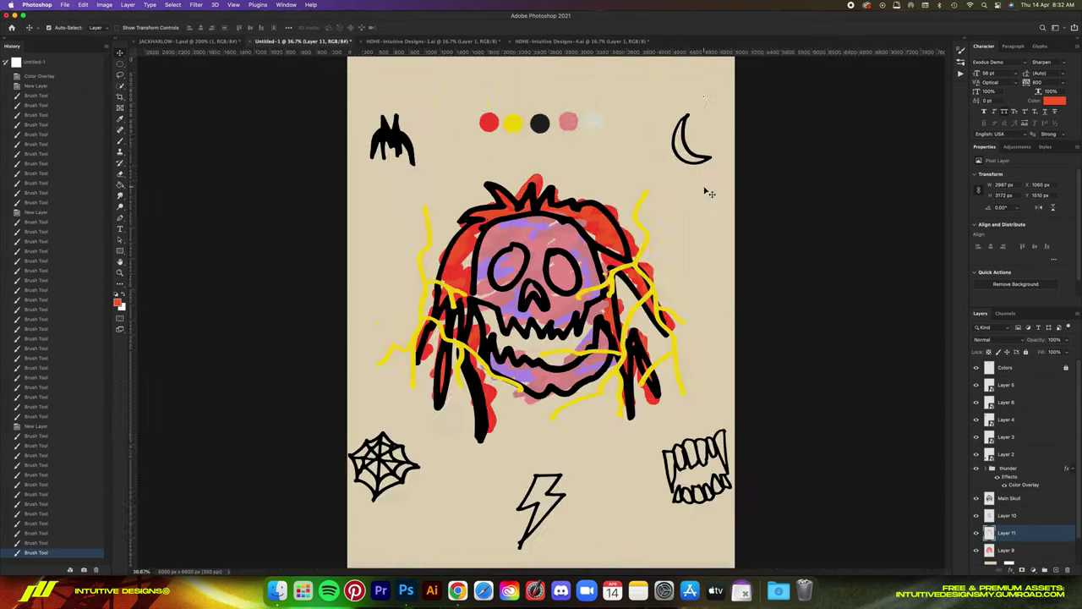
Step: Touch up the base color along the skull's upper teeth on Layer 9 with the sampled pink
key(super+plus)
key(super+plus)
key(super+plus)
click(1028, 552)
key(b)
mouse_move(457, 362)
mouse_down()
mouse_move(482, 385)
mouse_move(592, 402)
mouse_up()
key(super+z)
alt+click(475, 343)
key(super+z)
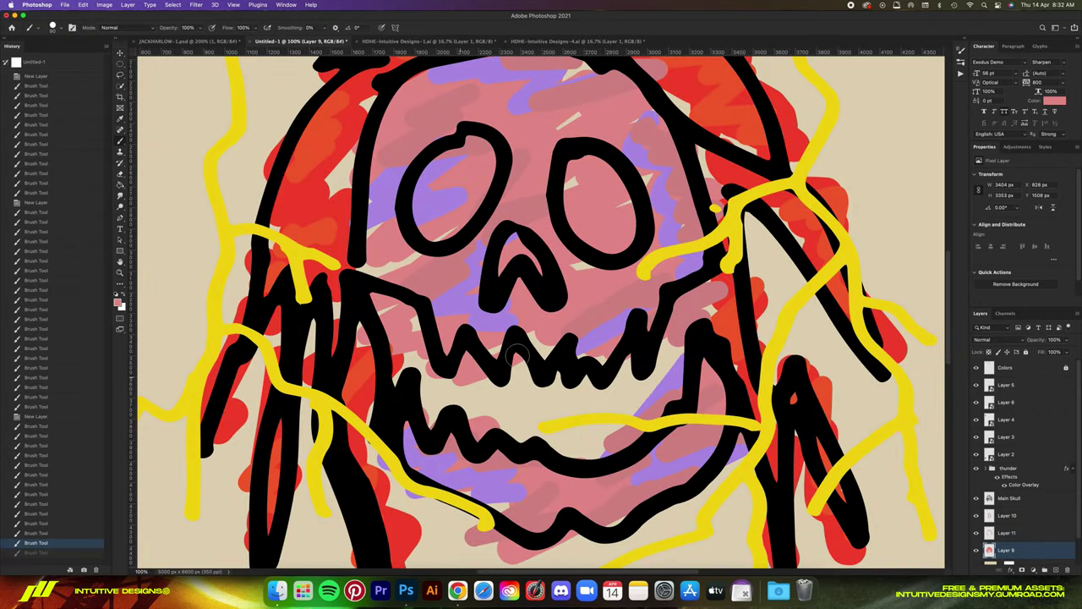
drag(518, 355, 488, 390)
key(super+minus)
key(super+minus)
key(super+minus)
key(super+minus)
key(super+plus)
key(super+plus)
key(super+plus)
key(super+plus)
drag(517, 354, 513, 381)
key(super+minus)
key(super+minus)
key(super+minus)
key(super+minus)
key(super+minus)
key(super+0)
Step: Group the Main Skull layer with its color layers and name the group main
shift+click(1015, 497)
key(super+g)
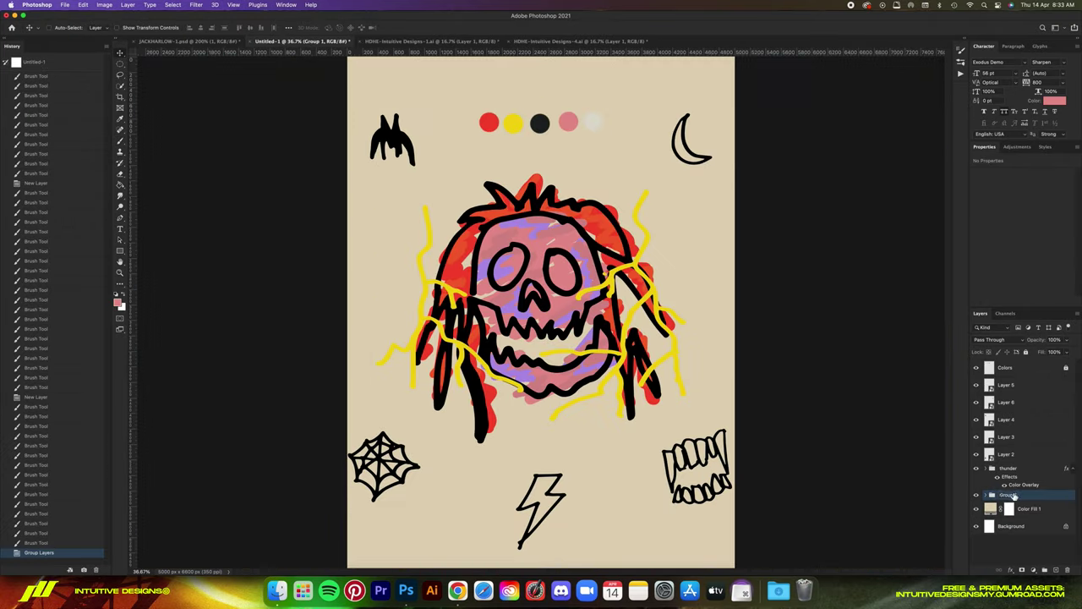
text(main)
key(Return)
Step: Save the document as 1-JACKHARLOW.psd in the JACK HARLOW folder
key(super+shift+s)
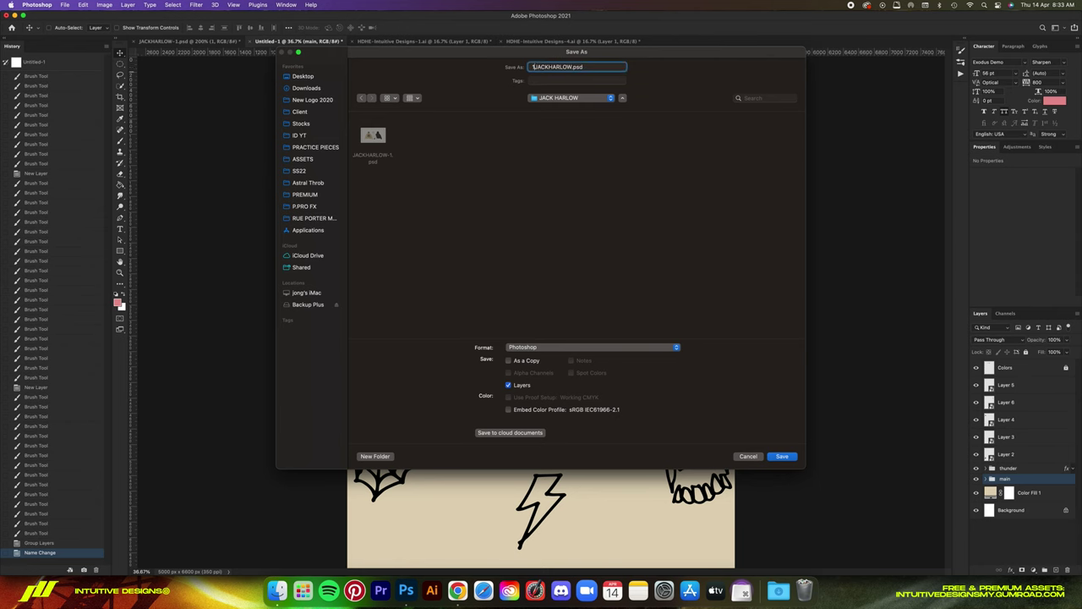
text(-)
click(786, 456)
Step: Toggle Layer 2's visibility to identify which element it holds
click(1009, 457)
click(977, 454)
click(977, 455)
click(976, 454)
click(976, 454)
click(1018, 437)
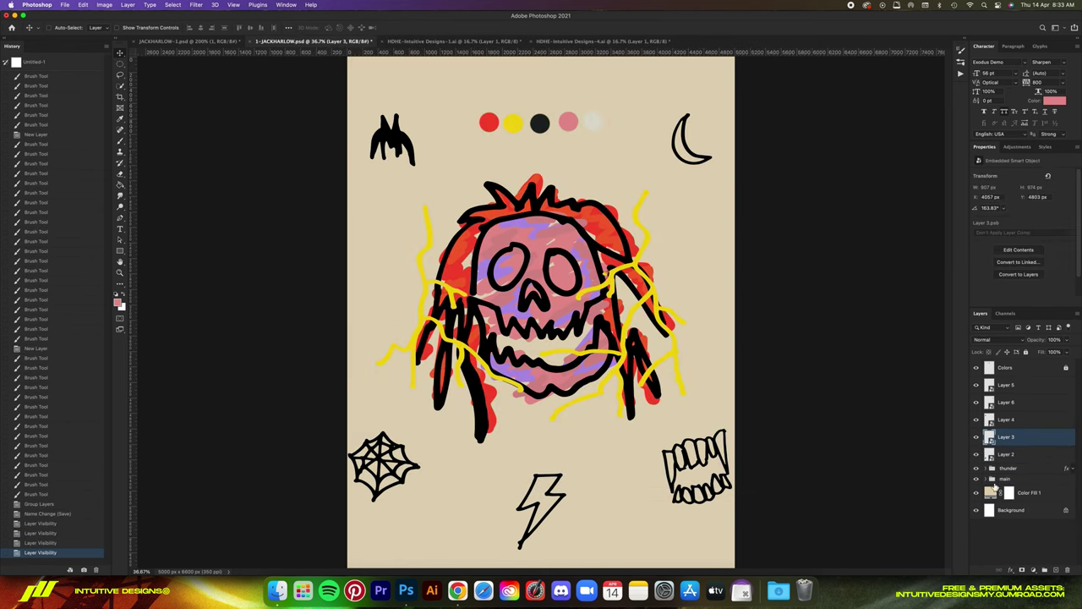
click(986, 478)
click(1014, 510)
click(1056, 570)
key(b)
drag(510, 252, 508, 278)
key(Delete)
key(super+minus)
key(super+minus)
key(super+minus)
key(super+plus)
key(super+plus)
key(super+plus)
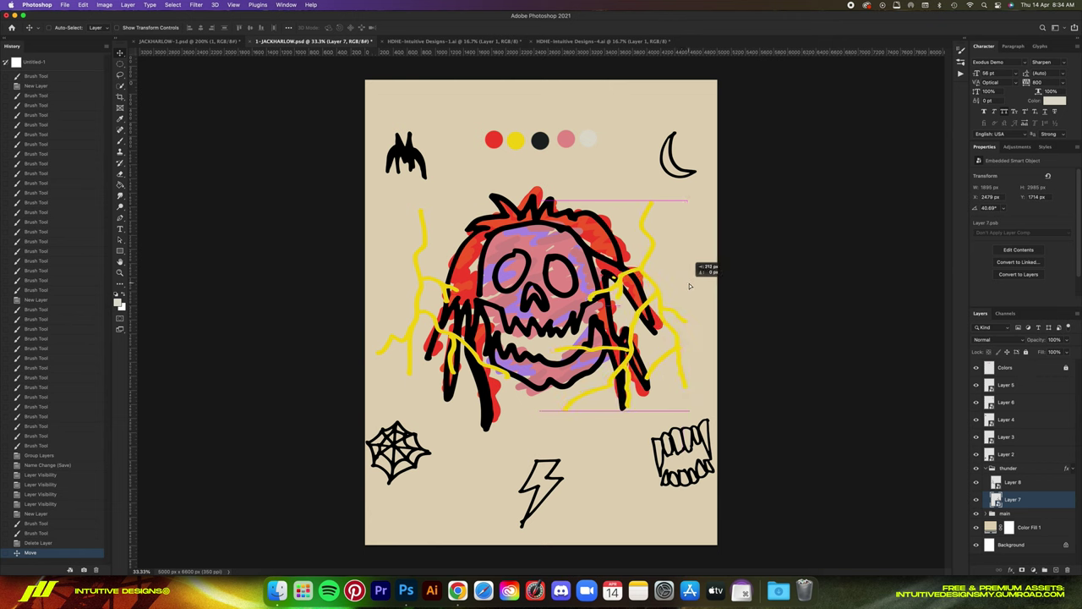
Step: Apply a pink Color Overlay to the crescent moon on Layer 6
click(1006, 402)
click(1010, 569)
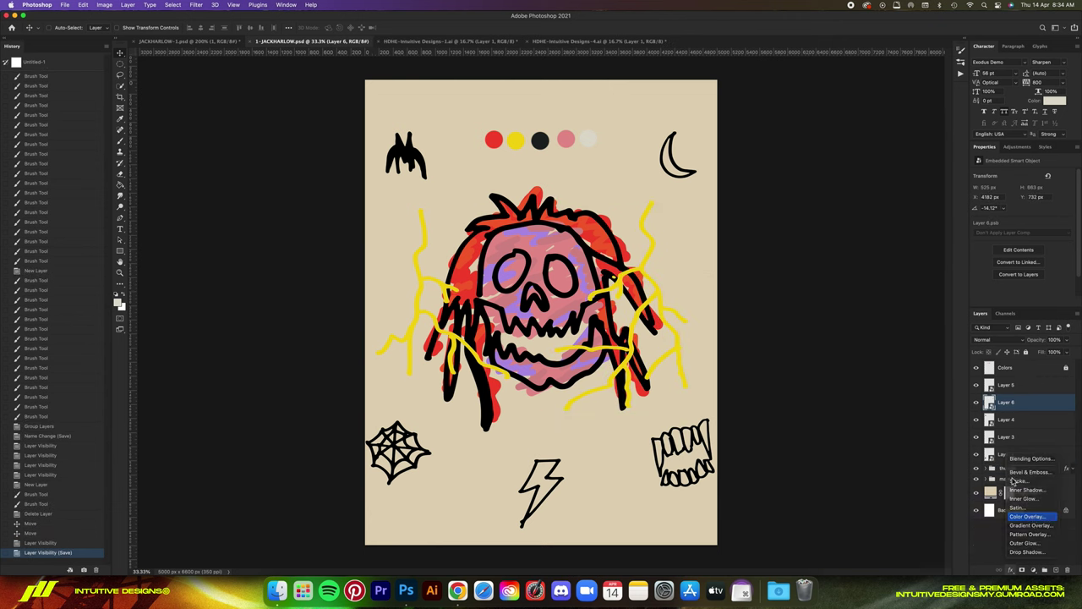
click(1028, 515)
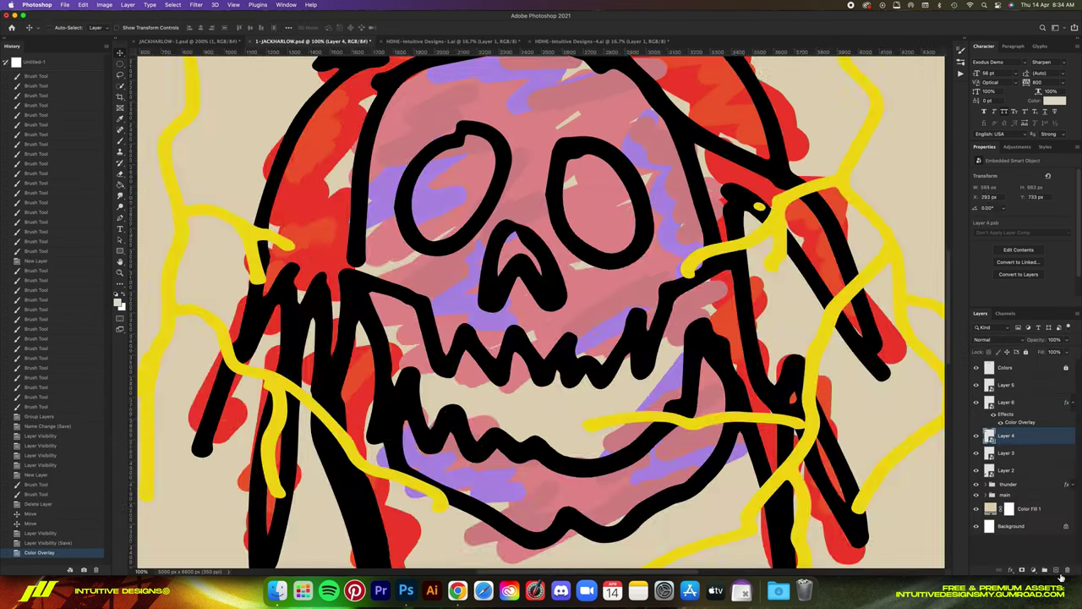
scroll(541, 305, up, 5)
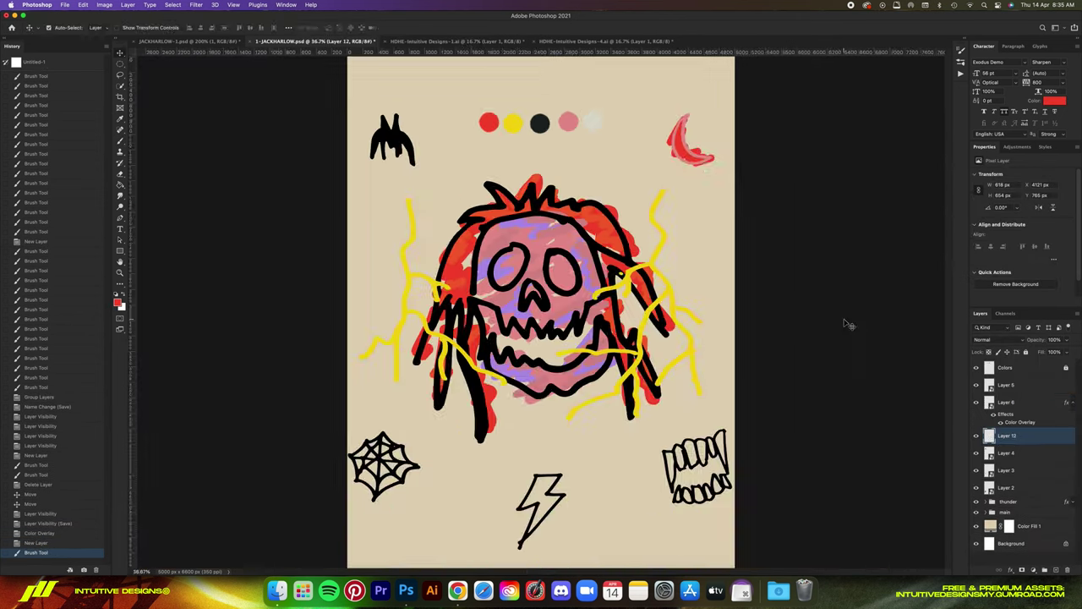
key(super+plus)
key(super+plus)
key(super+plus)
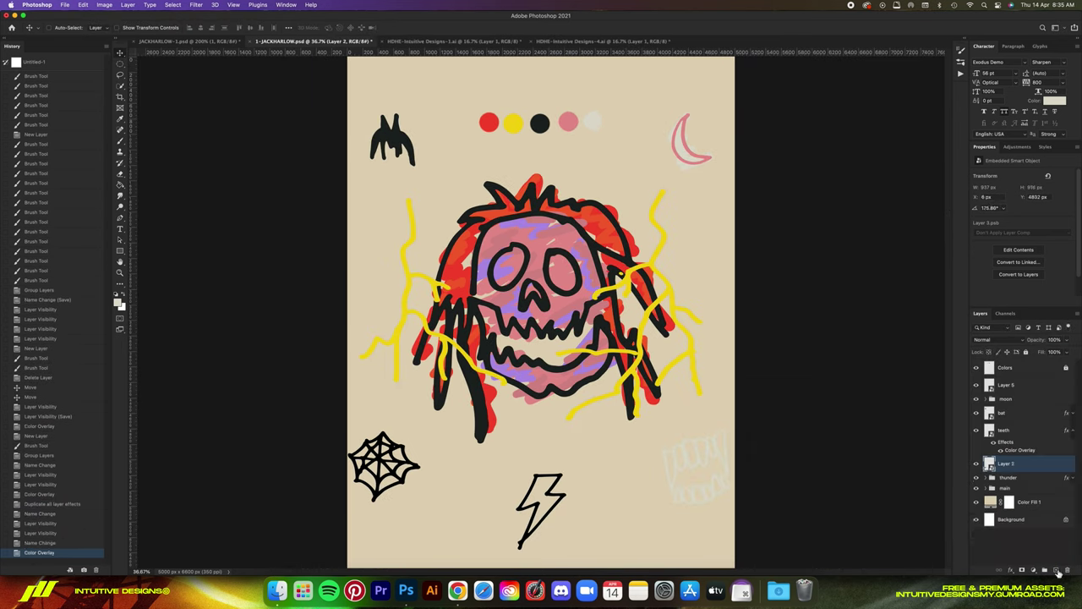
Step: Add a new layer directly above Layer 2, beneath the teeth, and activate the Brush tool
click(1057, 570)
key(b)
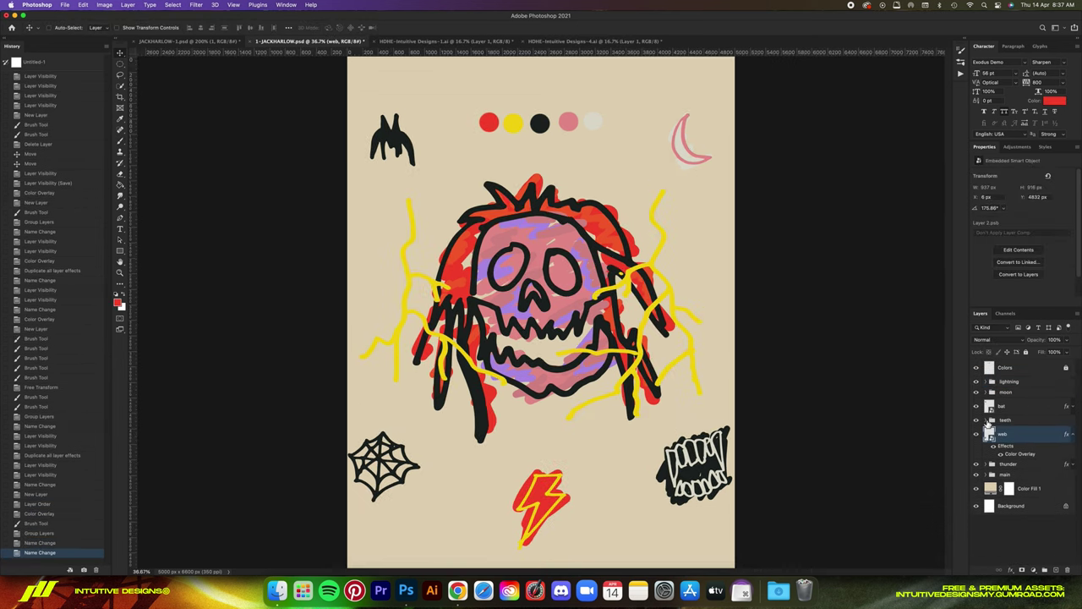
Step: Change the Color Overlay of the teeth outline to the pink sampled from the palette
click(986, 421)
double_click(1020, 454)
click(910, 381)
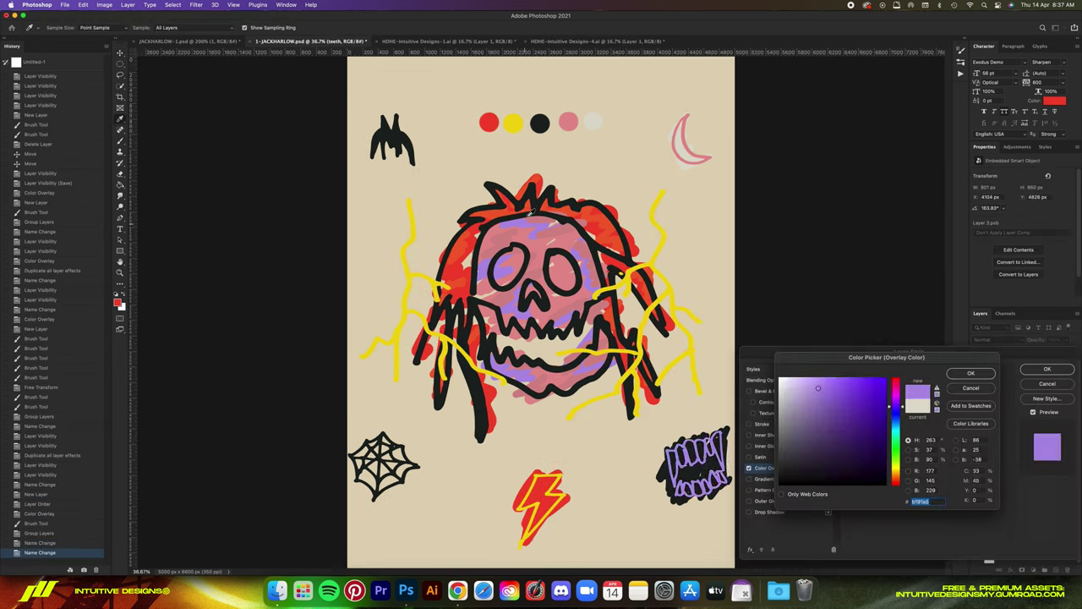
click(566, 121)
click(981, 373)
click(1047, 369)
click(986, 420)
Step: Swap the teeth and the spider web between the lower corners, and recolor the teeth's backing overlay to pink
drag(751, 447, 783, 455)
click(1003, 434)
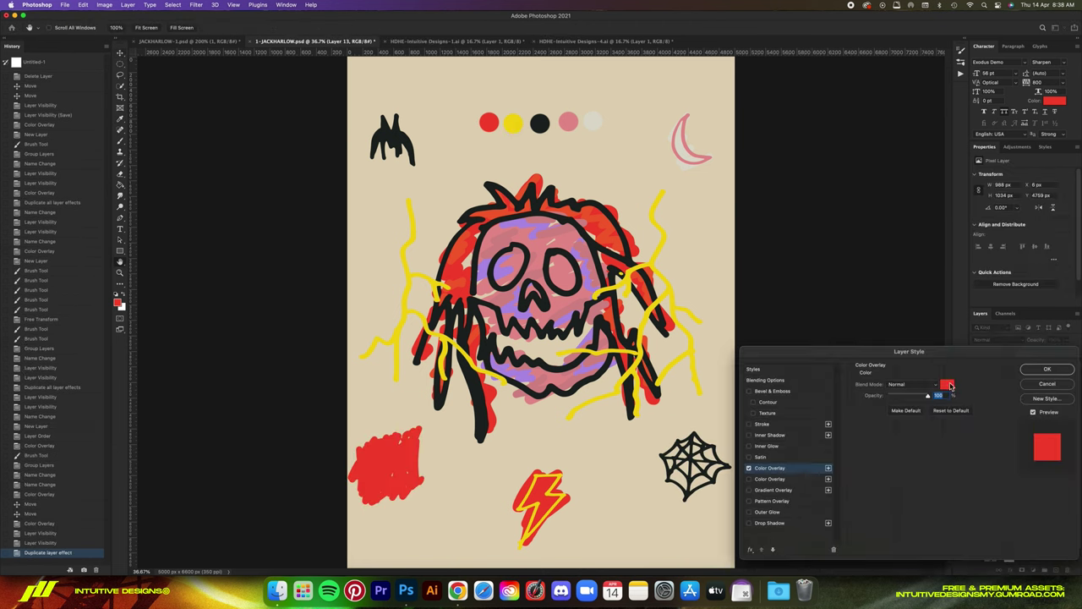
click(949, 386)
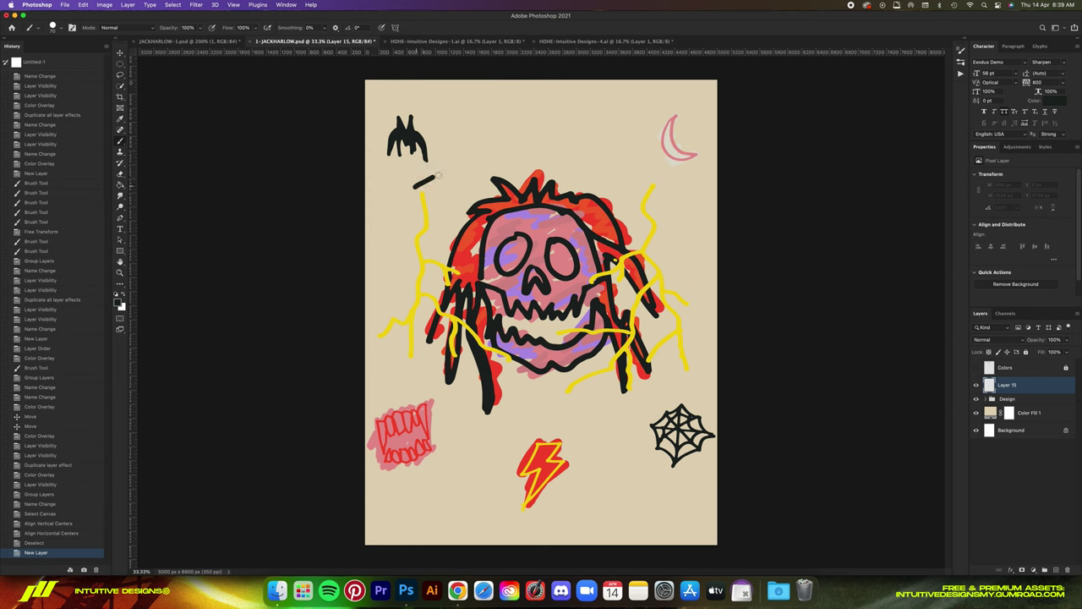
Step: Try hand-lettering Jack Harlow in black along an arc above the skull, and delete that lettering layer
drag(437, 175, 451, 172)
drag(425, 217, 414, 203)
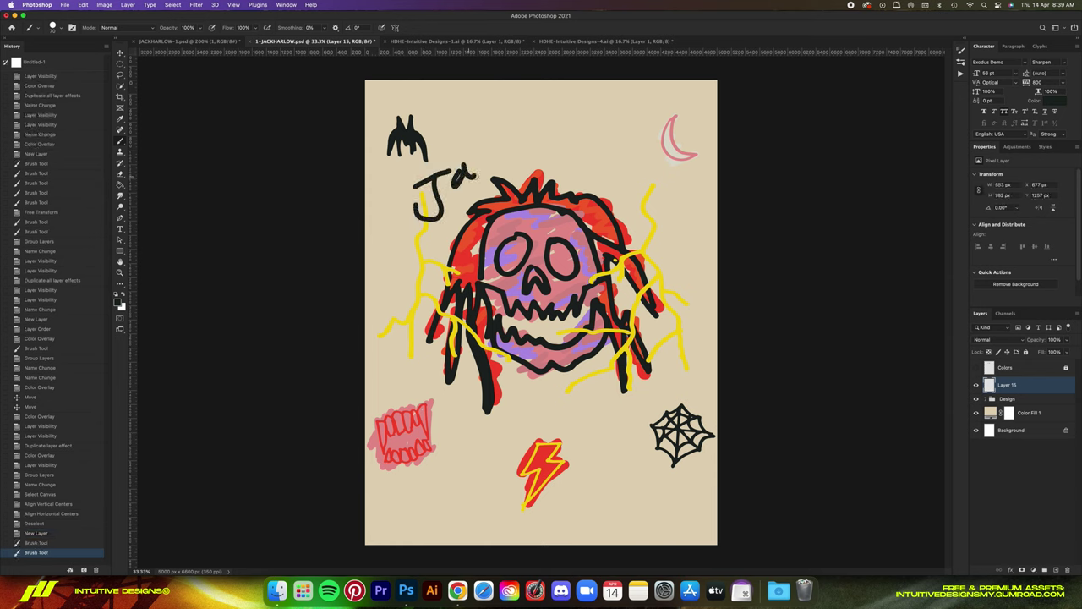
mouse_move(475, 177)
mouse_down()
mouse_move(501, 140)
mouse_move(553, 146)
mouse_up()
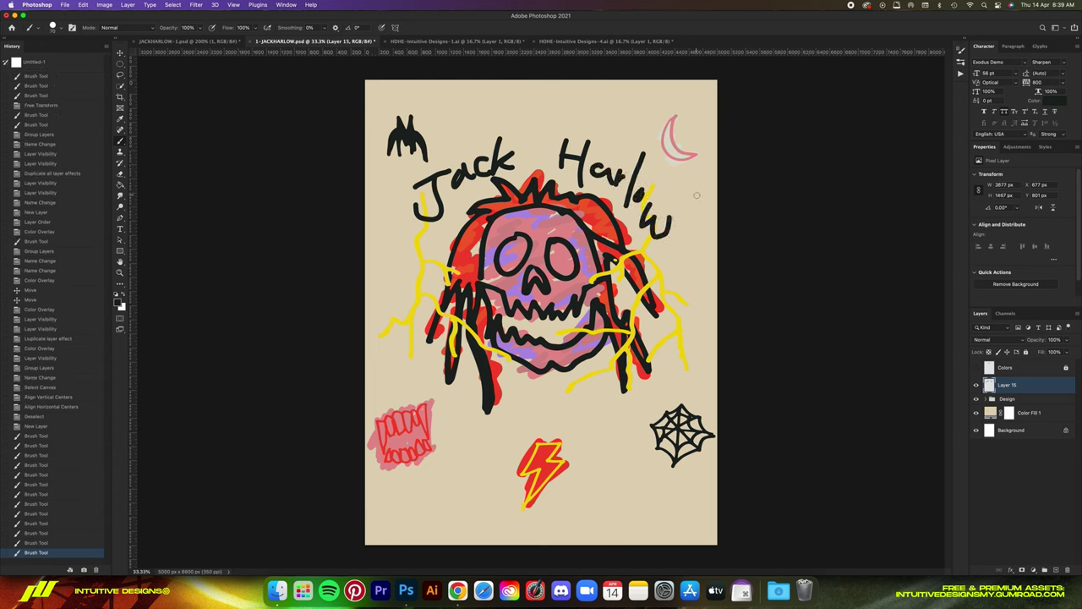
key(super+minus)
key(super+minus)
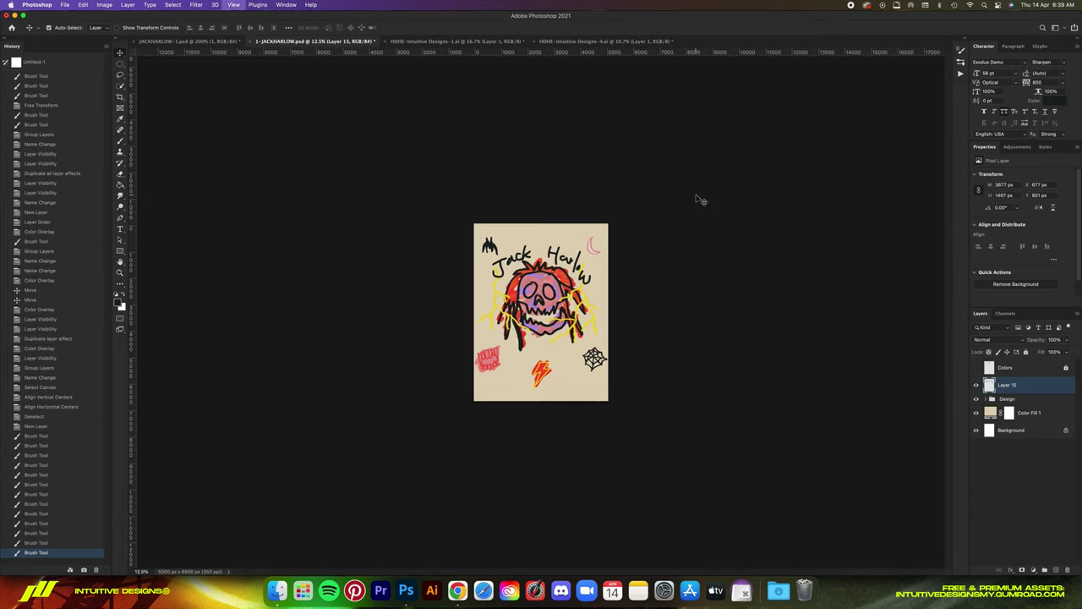
key(super+0)
key(BackSpace)
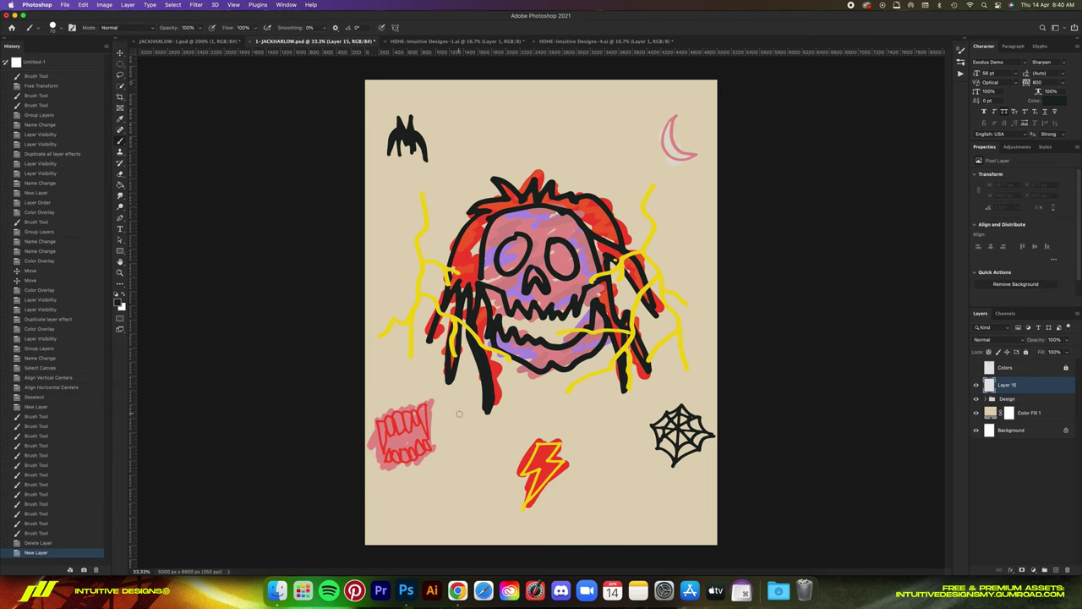
drag(459, 414, 441, 432)
key(super+z)
key(v)
key(super+minus)
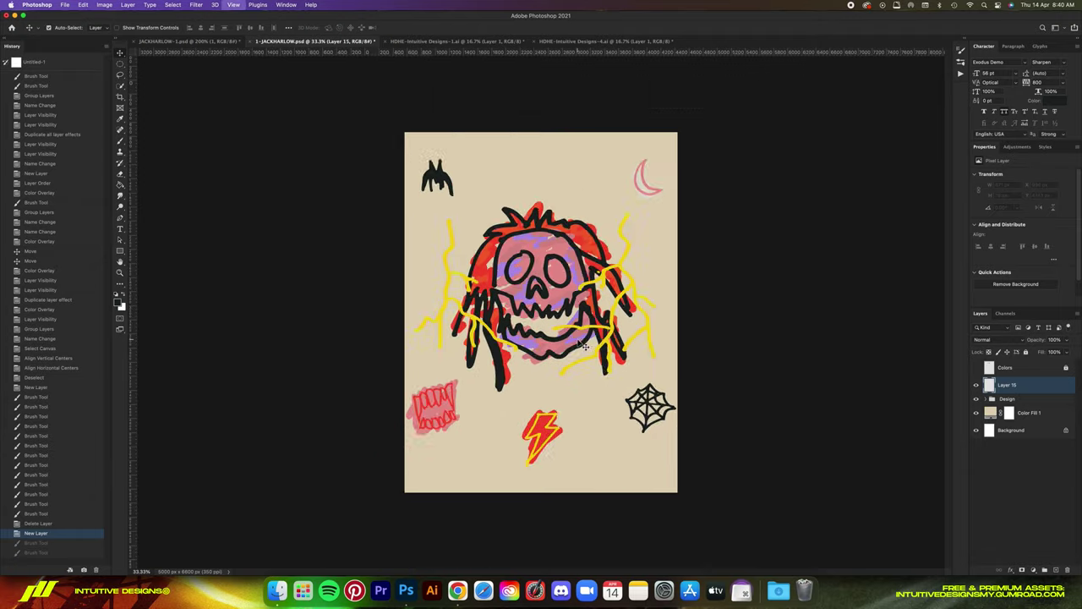
Step: Try black hand-lettering in two parts, at the skull's upper left and lower right, and delete that lettering layer
mouse_move(415, 192)
mouse_down()
mouse_move(452, 168)
mouse_move(423, 193)
mouse_move(445, 175)
mouse_move(467, 192)
mouse_up()
drag(479, 145, 477, 197)
drag(474, 181, 494, 177)
drag(544, 415, 556, 415)
mouse_move(558, 393)
mouse_down()
mouse_move(556, 438)
mouse_move(583, 424)
mouse_up()
mouse_move(603, 381)
mouse_down()
mouse_move(600, 438)
mouse_move(614, 407)
mouse_up()
drag(628, 406, 653, 405)
key(v)
key(Delete)
Step: Start hand-lettering Jack Harlow in black on a new layer, beneath the skull and around the lightning bolt
key(super+shift+alt+n)
key(b)
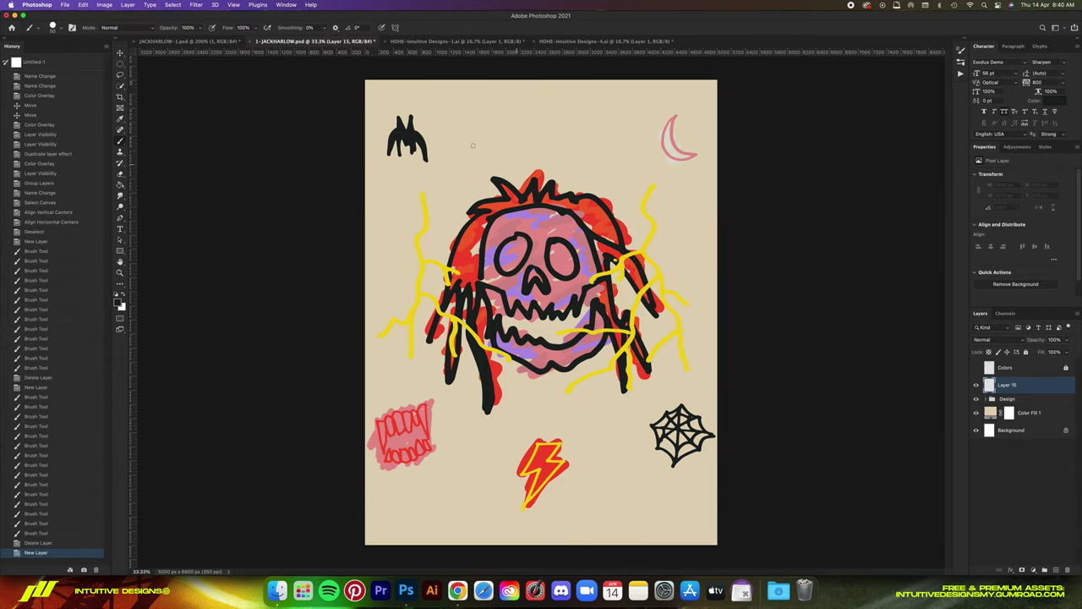
mouse_move(453, 414)
mouse_down()
mouse_move(475, 413)
mouse_move(457, 429)
mouse_up()
drag(479, 419, 502, 433)
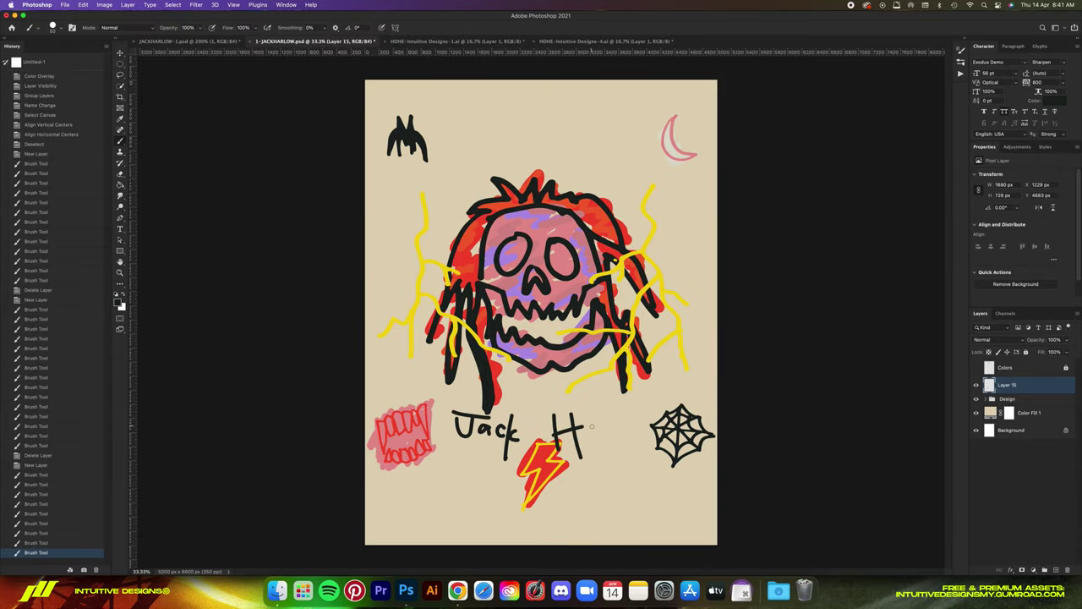
drag(587, 440, 601, 425)
drag(605, 404, 604, 450)
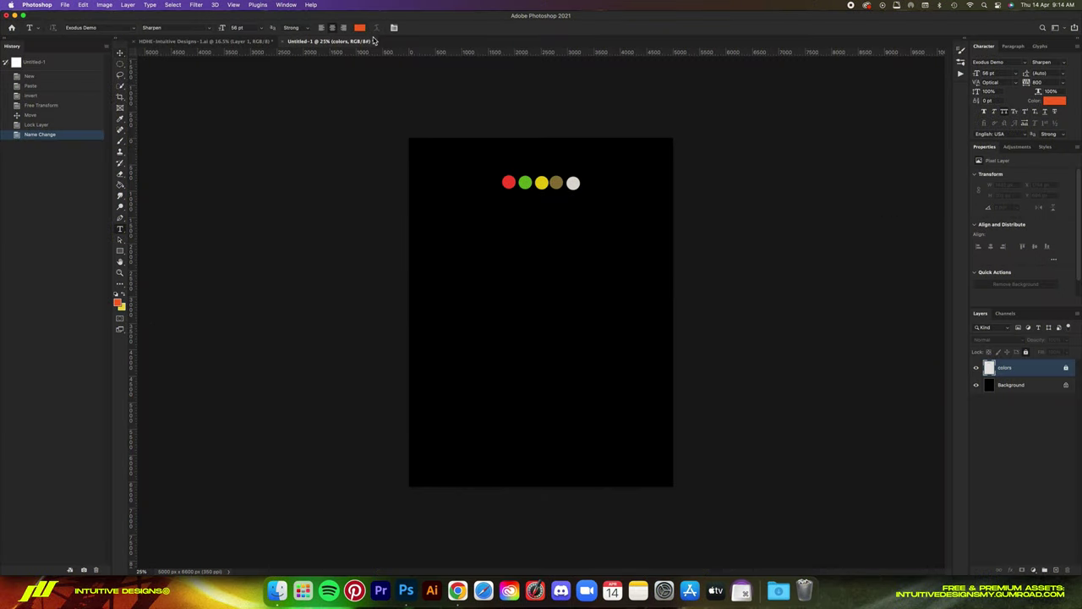
Step: Set the text color to yellow and start a text layer near the middle of the black canvas
click(361, 28)
click(526, 183)
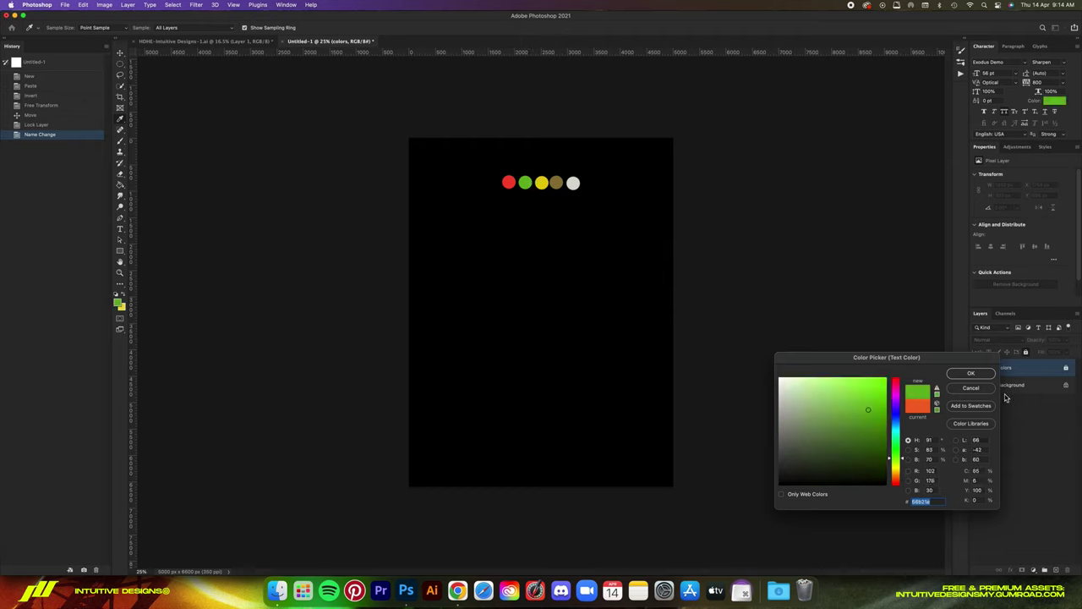
click(974, 374)
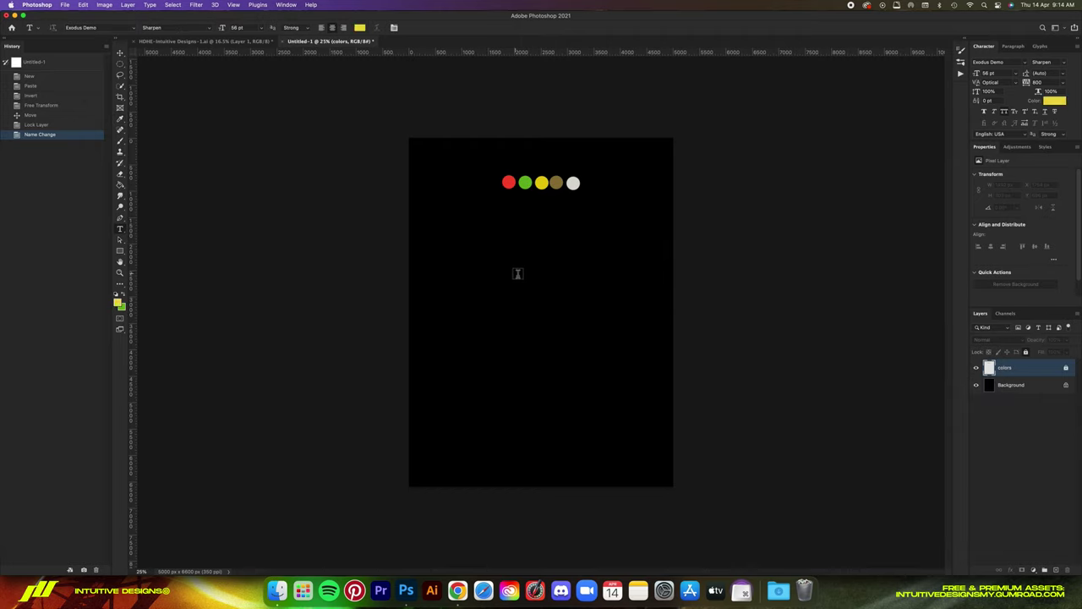
click(517, 273)
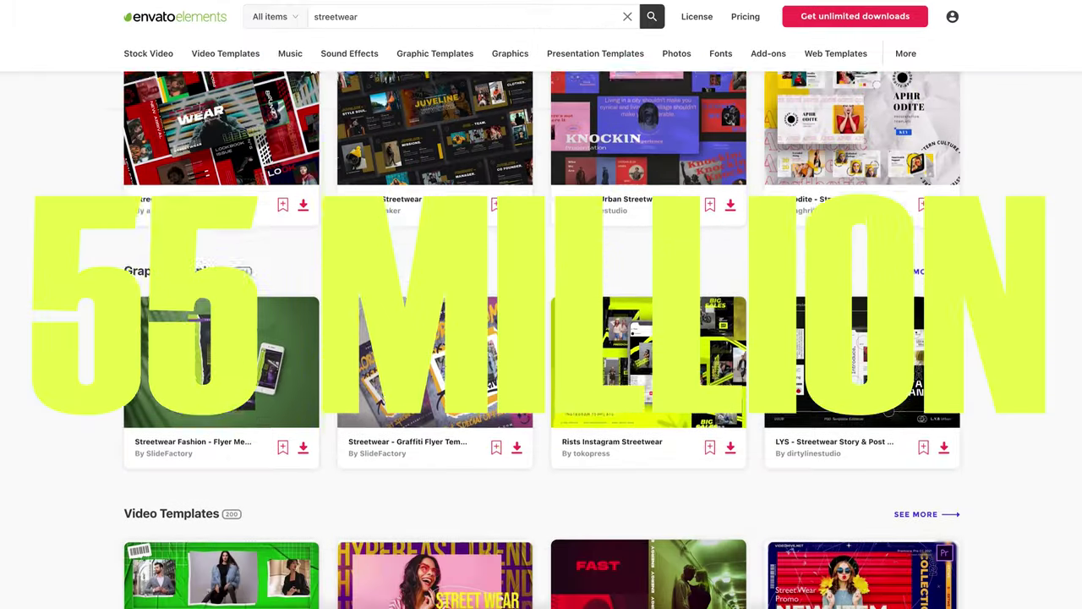
Step: On Envato Elements, look through the streetwear results and search the Photos category for skull
scroll(541, 340, down, 6)
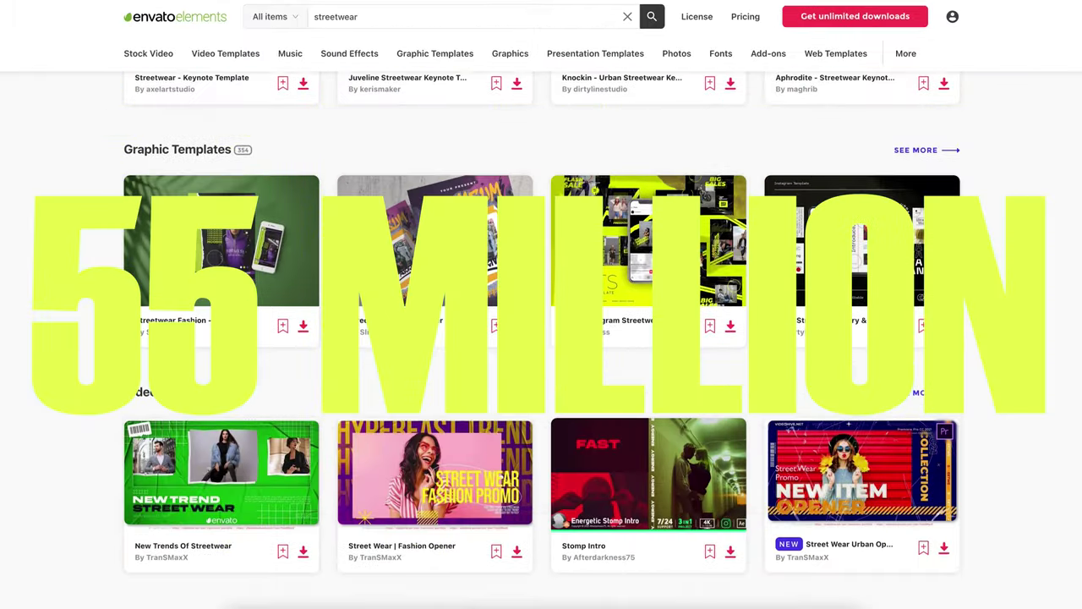
scroll(541, 338, down, 3)
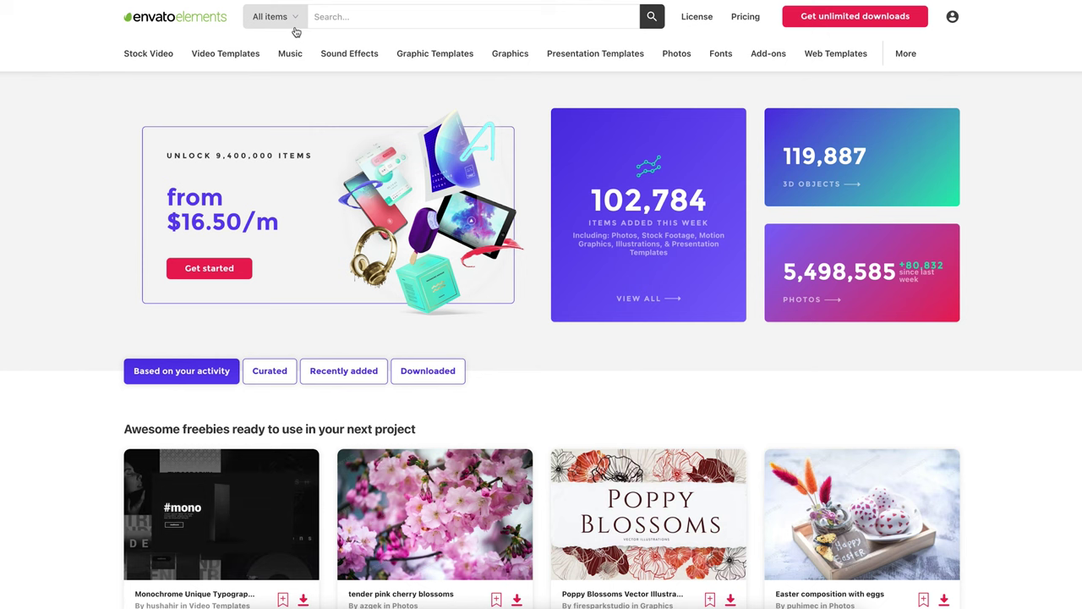
click(296, 31)
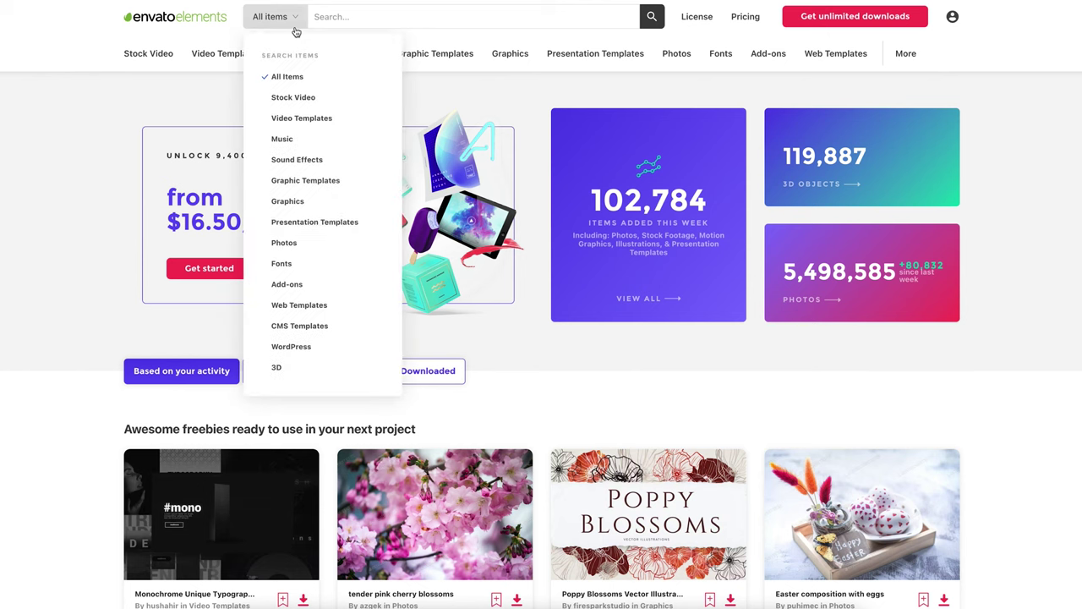
click(285, 244)
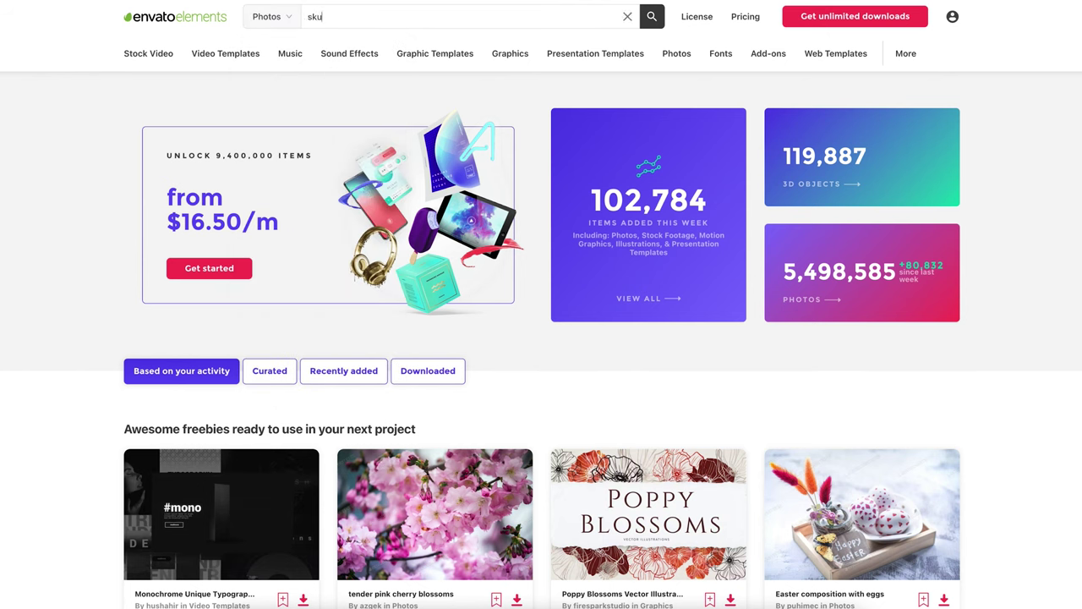
text(skull)
key(Return)
scroll(168, 250, down, 1)
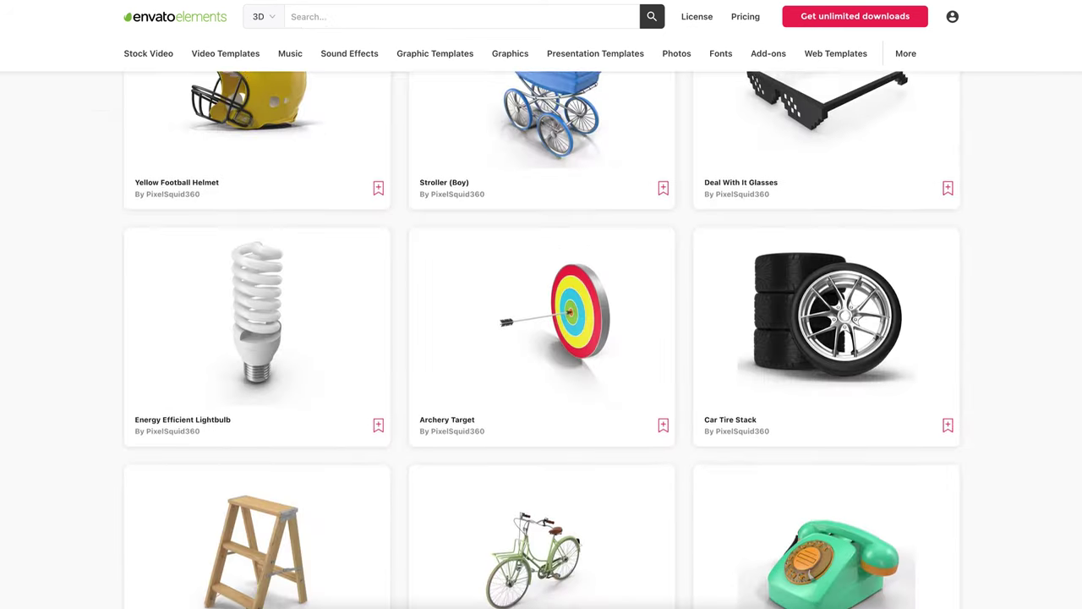
Step: Browse the 3D items on Envato Elements and rotate the hand grenade model to another angle
scroll(541, 338, down, 4)
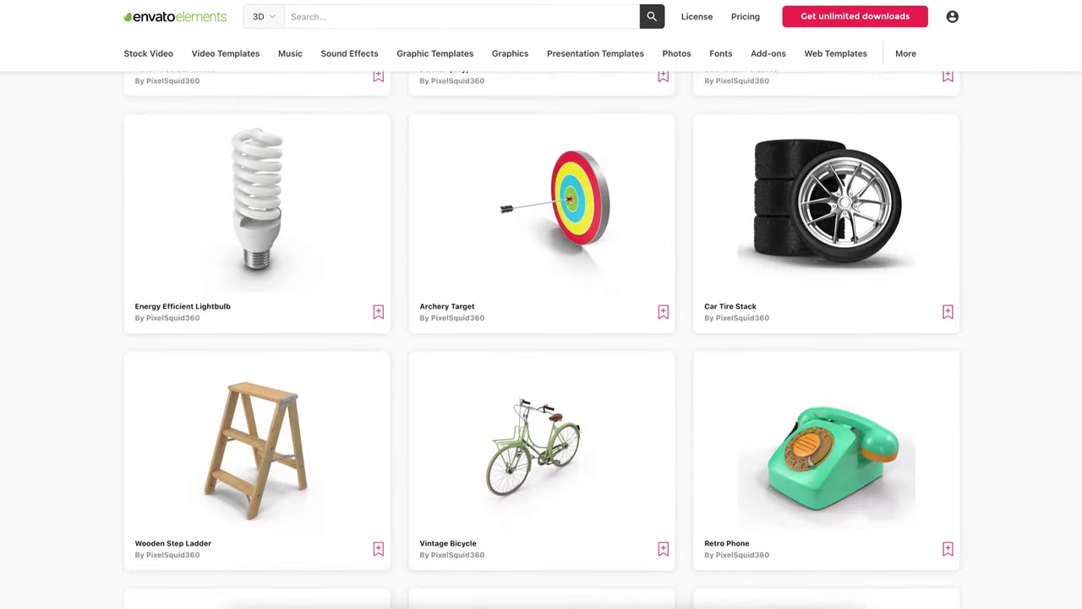
scroll(542, 339, down, 5)
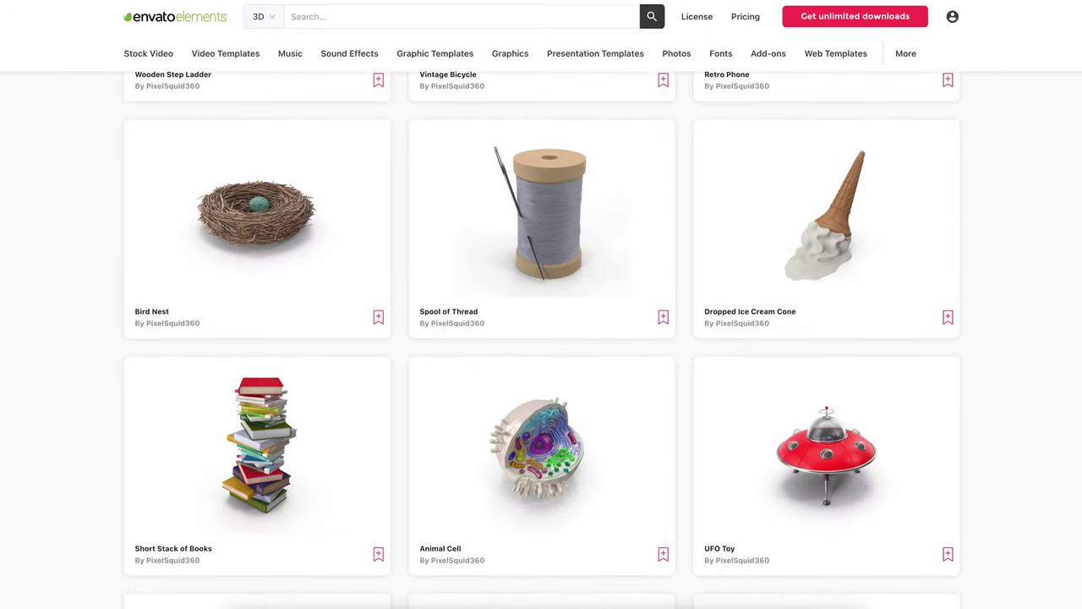
scroll(541, 338, down, 2)
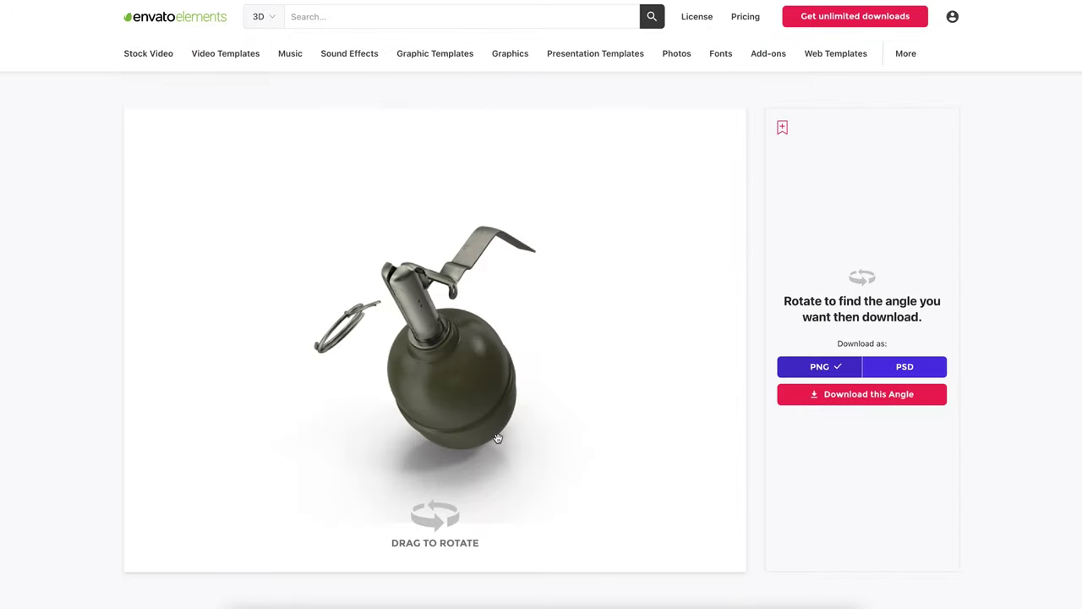
drag(496, 421, 521, 435)
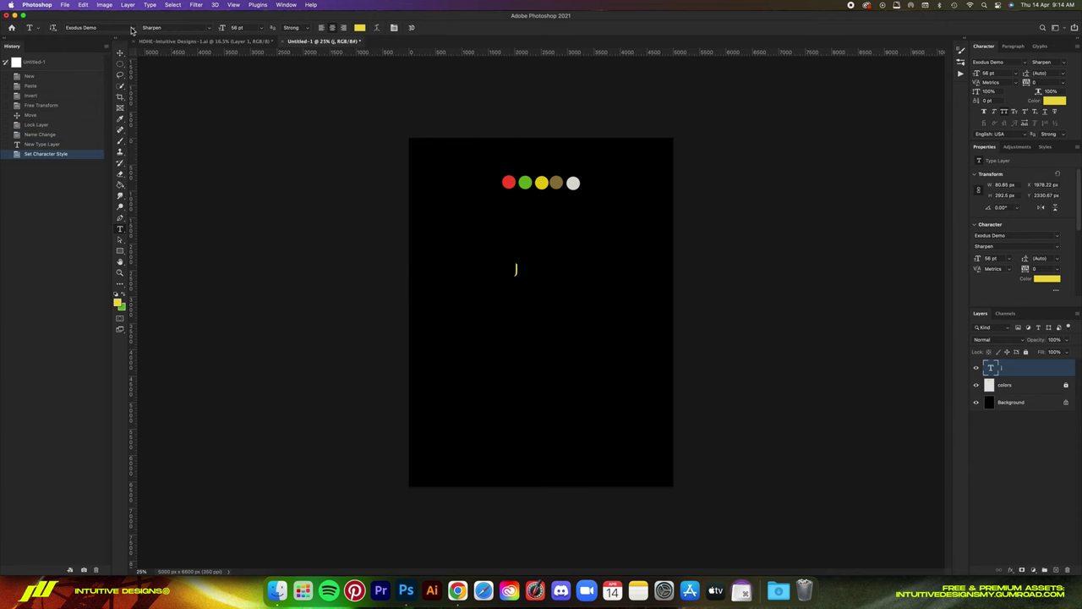
Step: Back in Photoshop, change the J's font to AmadorW01-Regular and set its size to 200 pt
click(133, 27)
click(142, 318)
double_click(242, 28)
text(200)
key(Return)
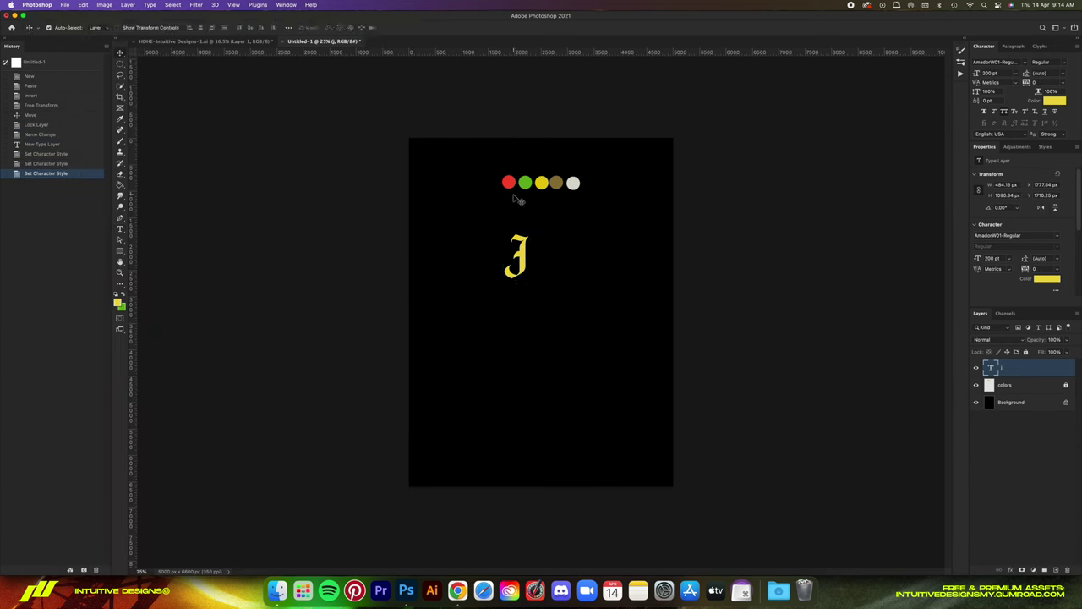
Step: Scale the yellow J up to about 602 pt
key(super+t)
drag(517, 287, 533, 395)
key(Return)
key(v)
Step: Duplicate the J toward its lower right and change the copy's letter to h
drag(586, 299, 614, 339)
double_click(991, 368)
text(h)
click(853, 318)
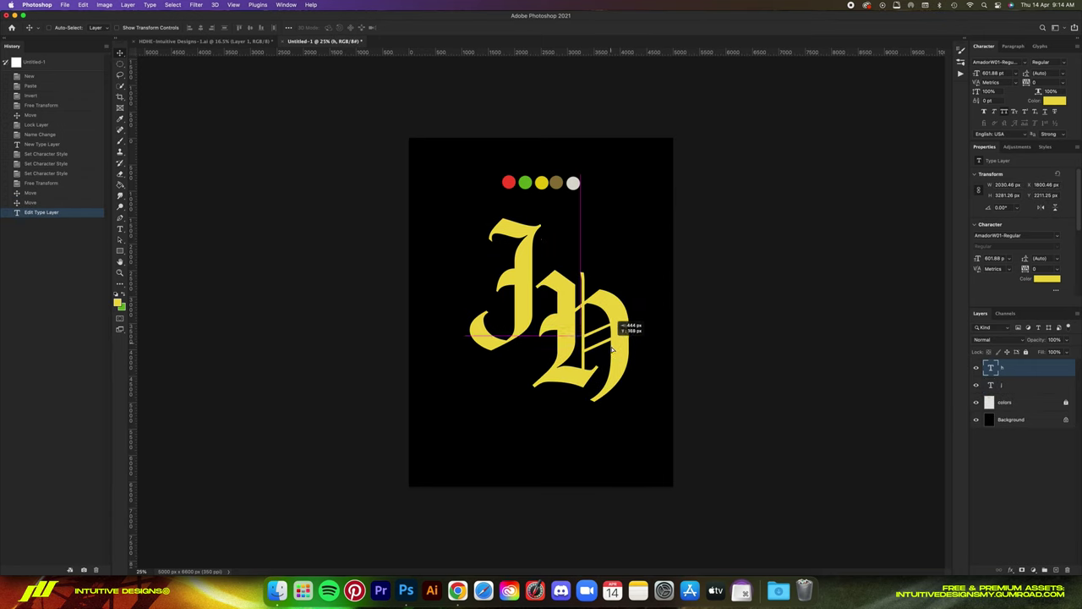
Step: Recolor the h with the palette's green and move it up and left to overlap the J
click(1054, 100)
click(525, 183)
click(961, 376)
drag(664, 289, 650, 272)
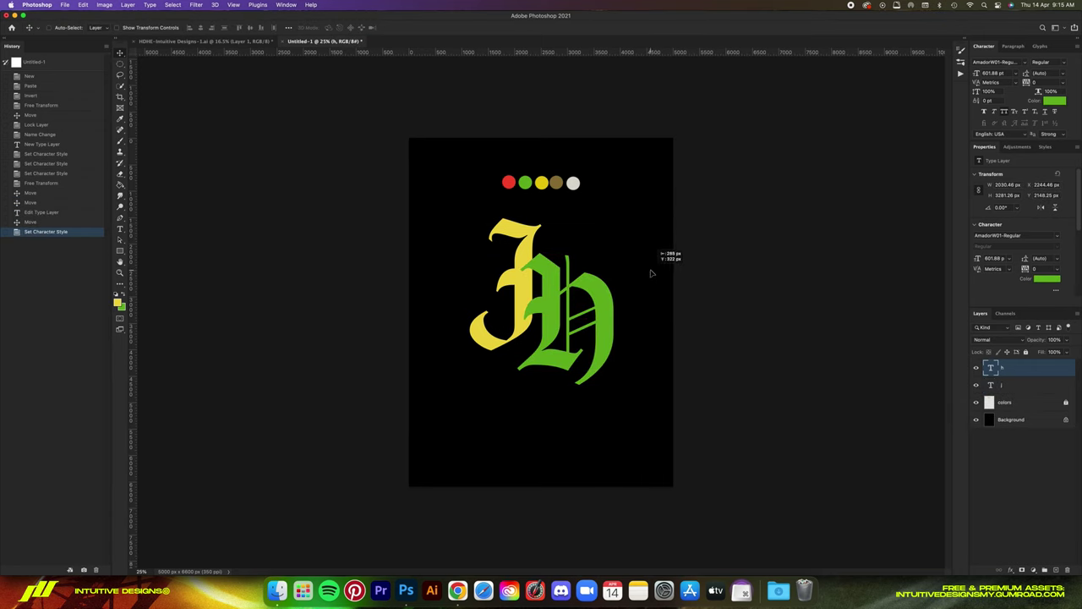
Step: Group the J and h layers, and center and enlarge the group on the canvas
shift+click(1006, 384)
key(super+g)
key(super+a)
key(super+d)
key(super+t)
drag(547, 397, 551, 435)
key(Return)
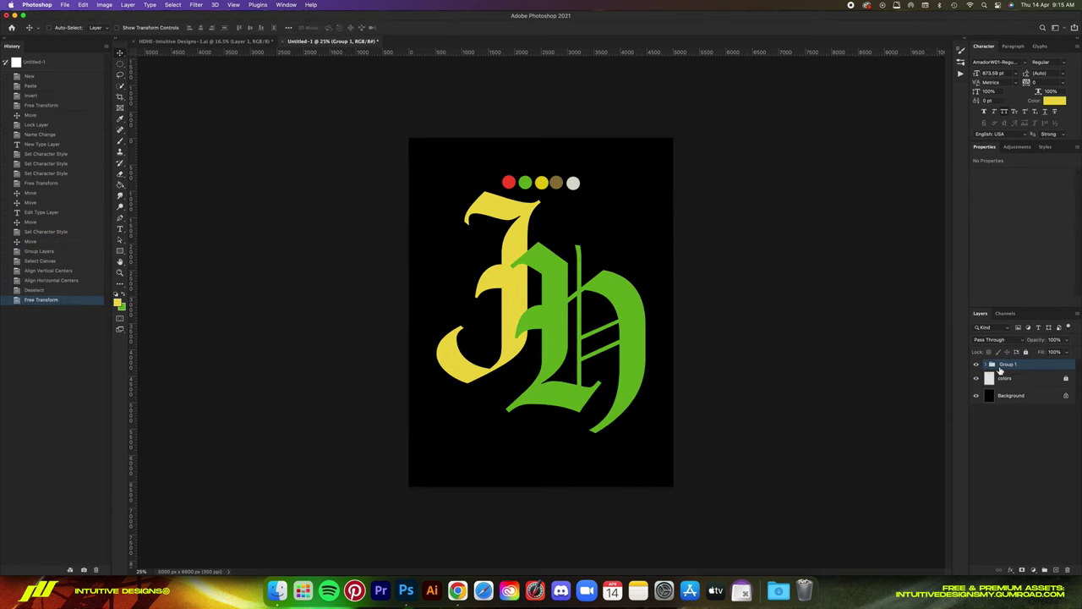
Step: Try recoloring the J with the palette's red and undo the color change
click(986, 364)
click(1009, 395)
click(1055, 100)
click(509, 182)
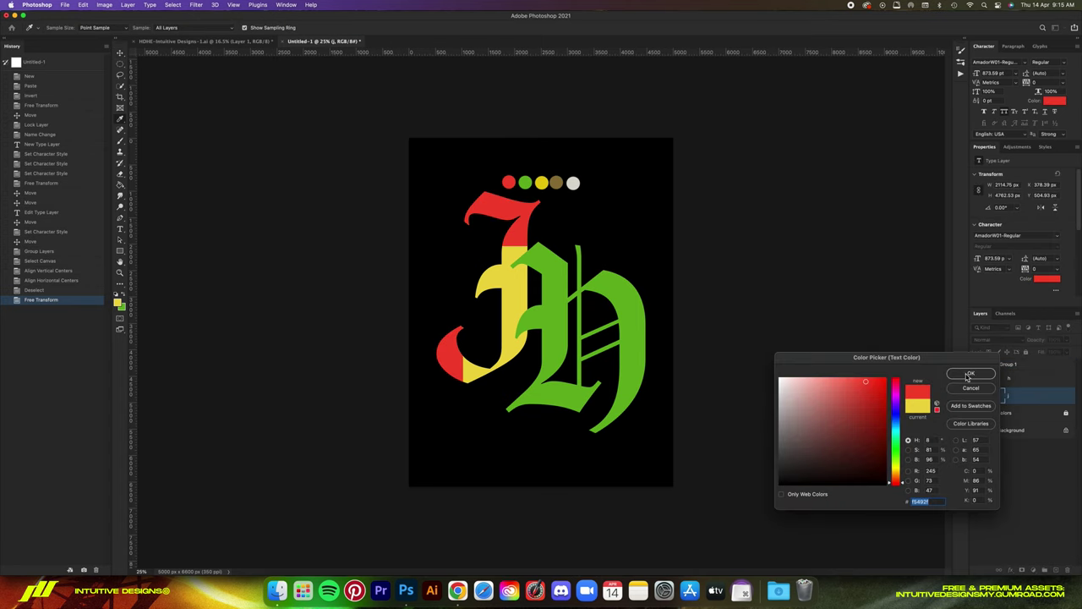
click(969, 376)
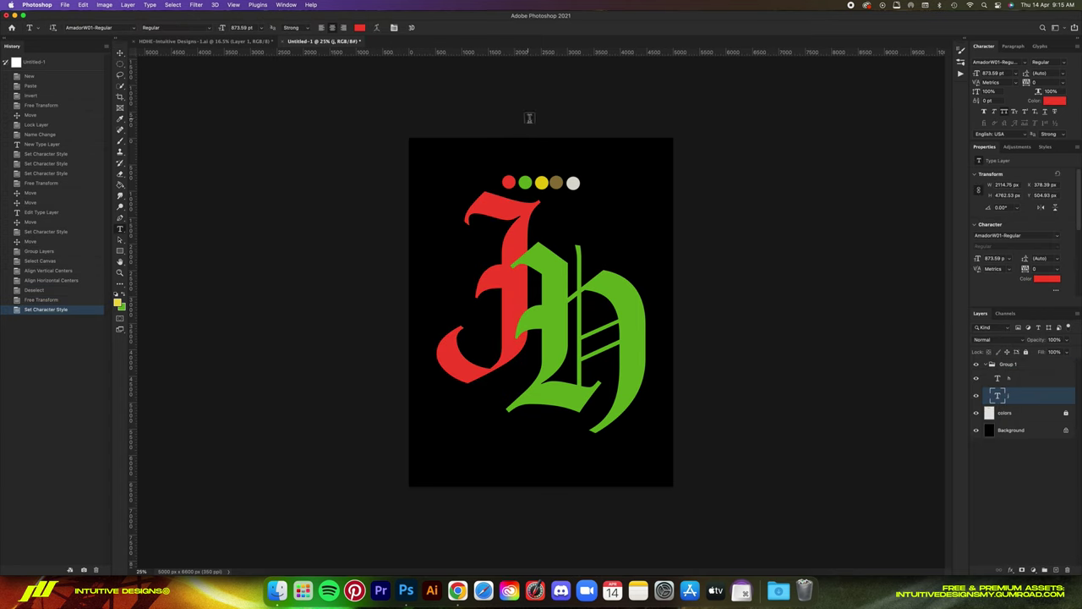
key(super+z)
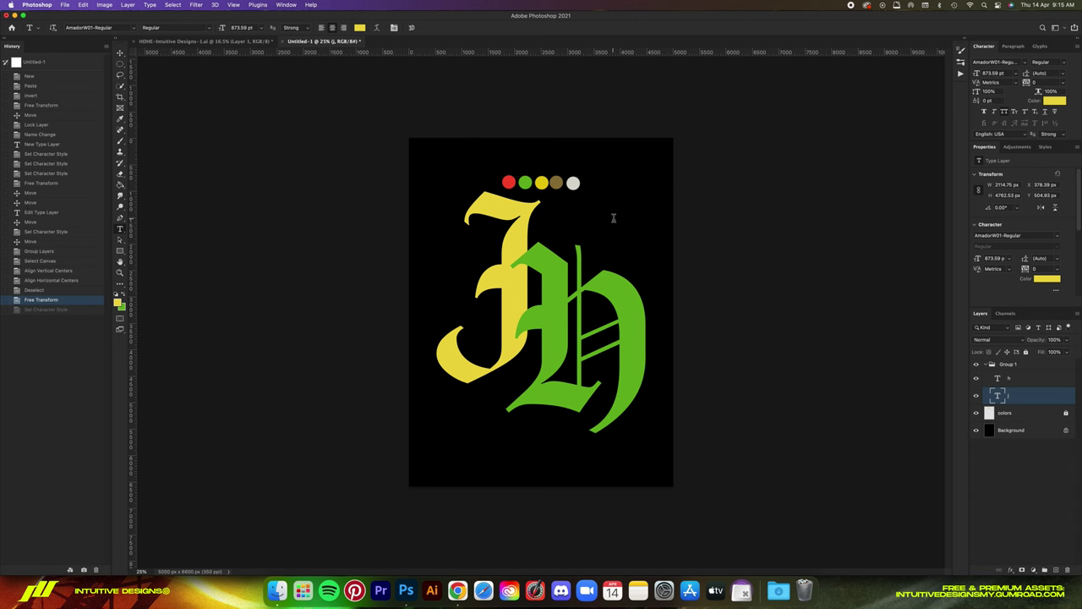
key(v)
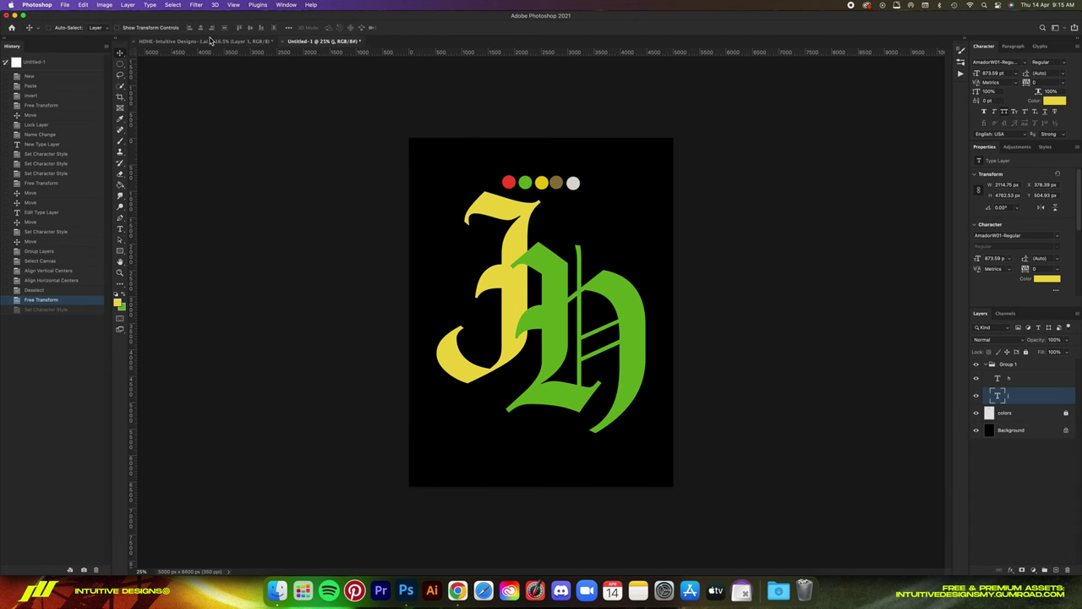
Step: Copy the flaming skull from HDHE-Intuitive Designs-1.ai into the lettering document and place its layer above the letters' group
click(211, 41)
key(super+minus)
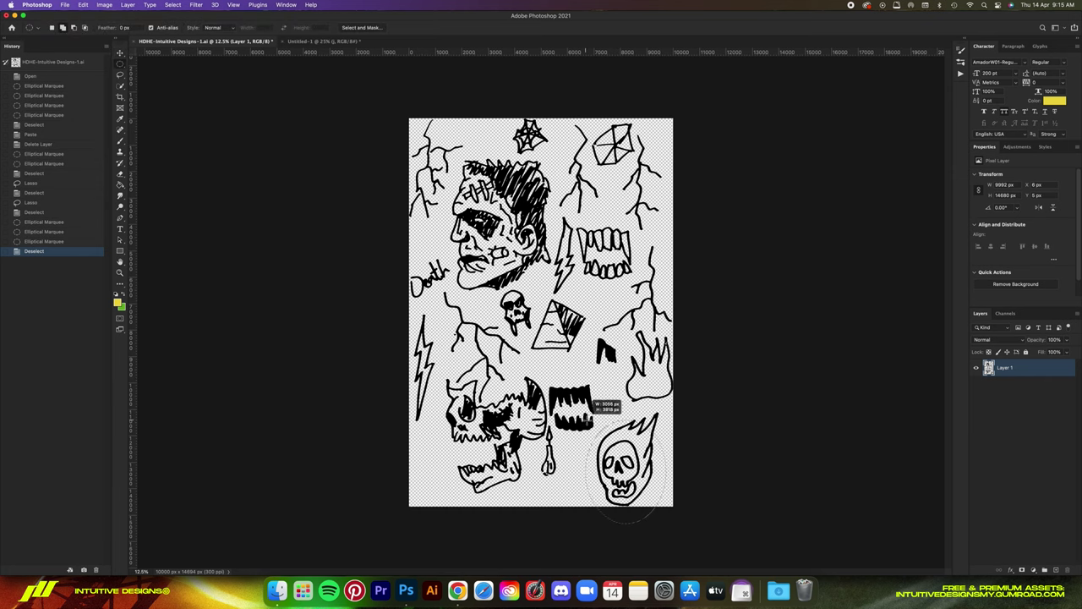
drag(592, 400, 590, 416)
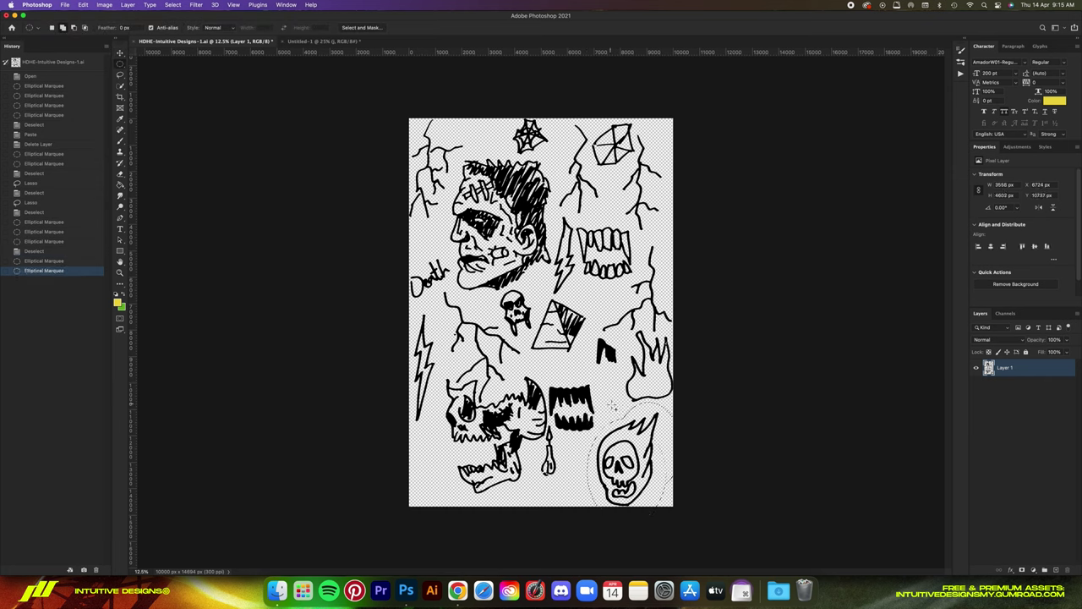
click(326, 41)
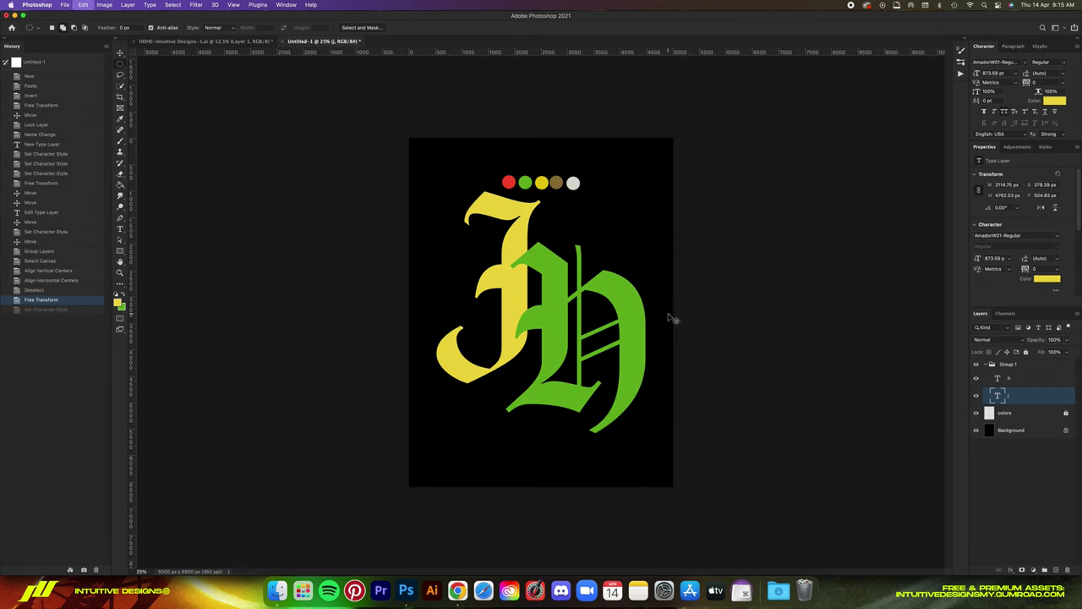
key(super+v)
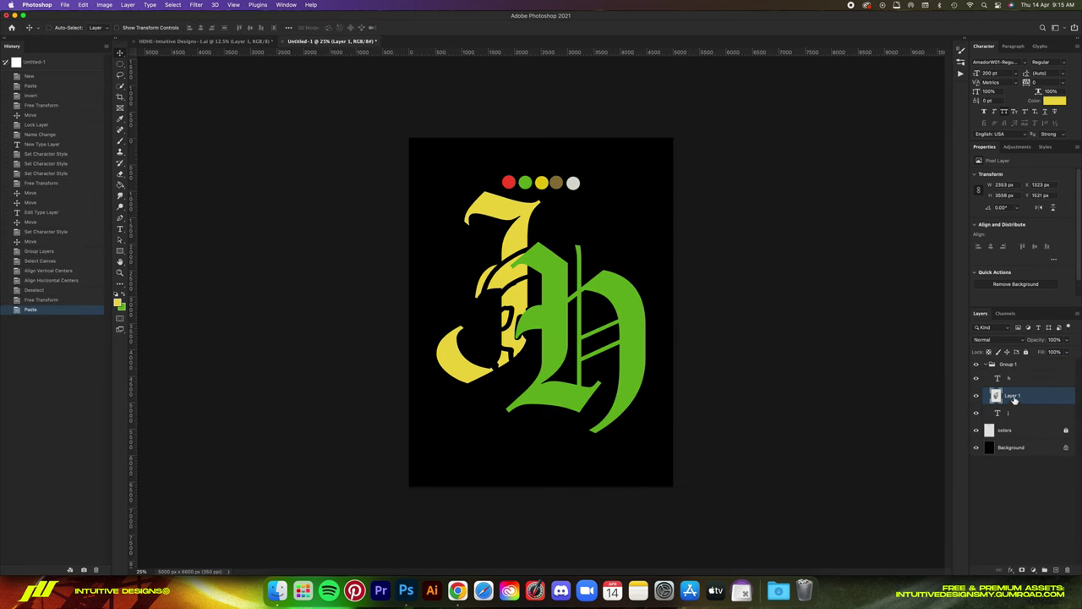
drag(1012, 361, 1013, 365)
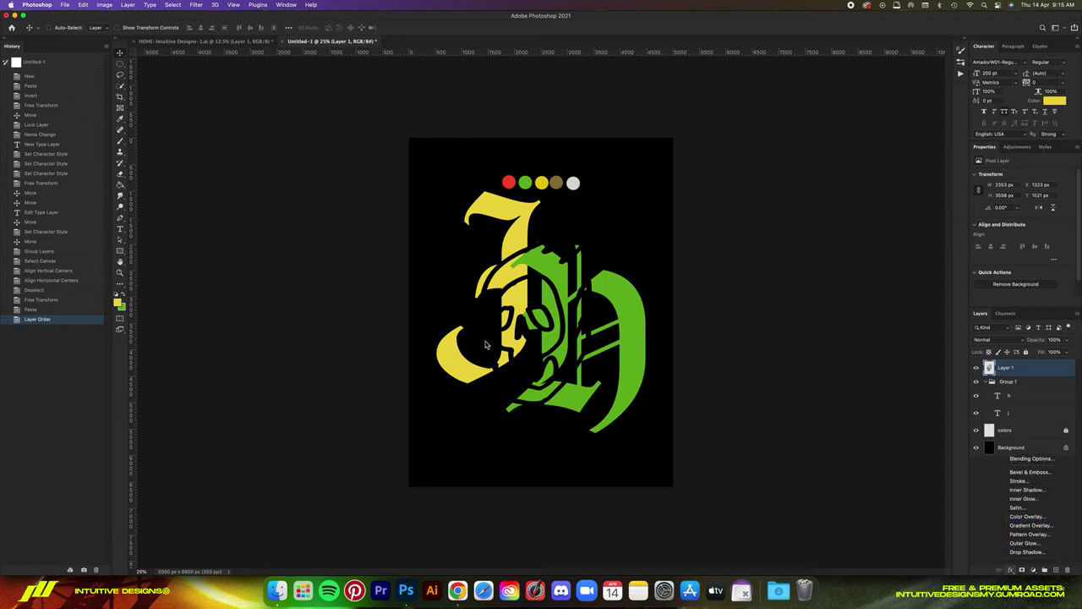
Step: Group the skull layer with an off-white #dbdad2 Color Overlay sampled from the palette, and move the skull slightly up and right
key(super+g)
click(1031, 517)
click(926, 389)
click(573, 183)
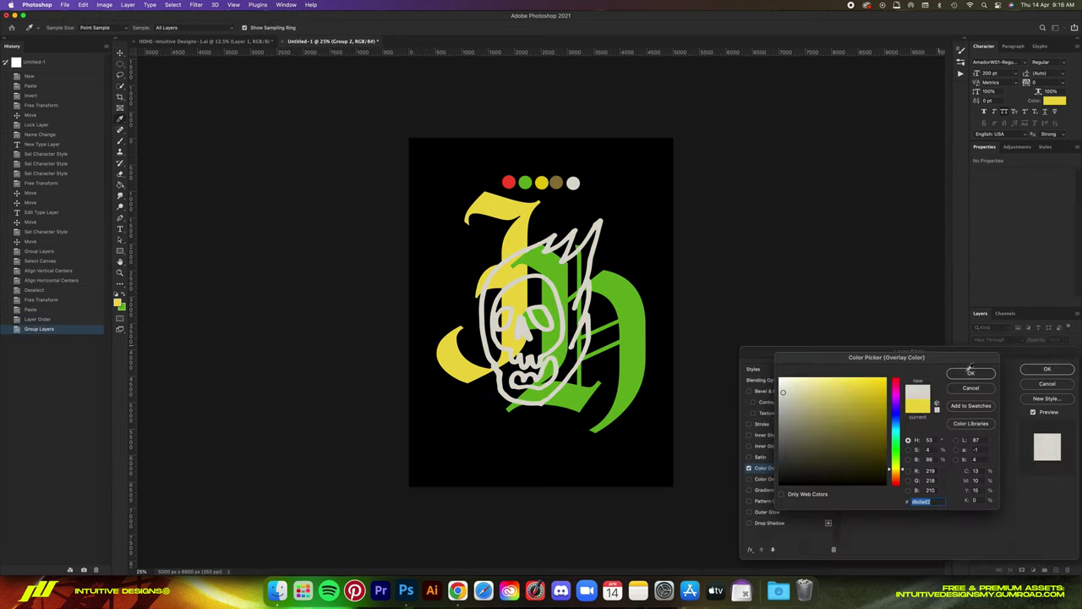
click(969, 371)
click(1046, 370)
click(1017, 395)
drag(476, 344, 486, 329)
Step: Duplicate the h and J text layers and hide the original pair
click(1023, 423)
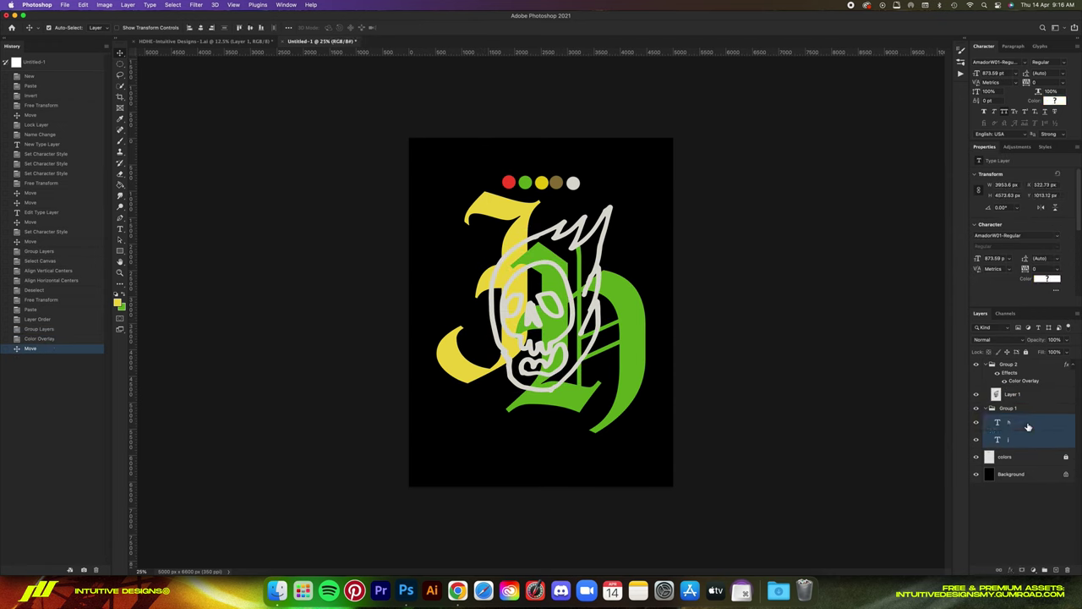
key(super+j)
click(977, 457)
click(976, 475)
Step: Try converting the letter copies to a smart object and undo the conversion
click(1026, 444)
right_click(1022, 422)
click(974, 243)
key(super+z)
key(super+z)
Step: Hide the skull group and change both letter copies to white
click(977, 365)
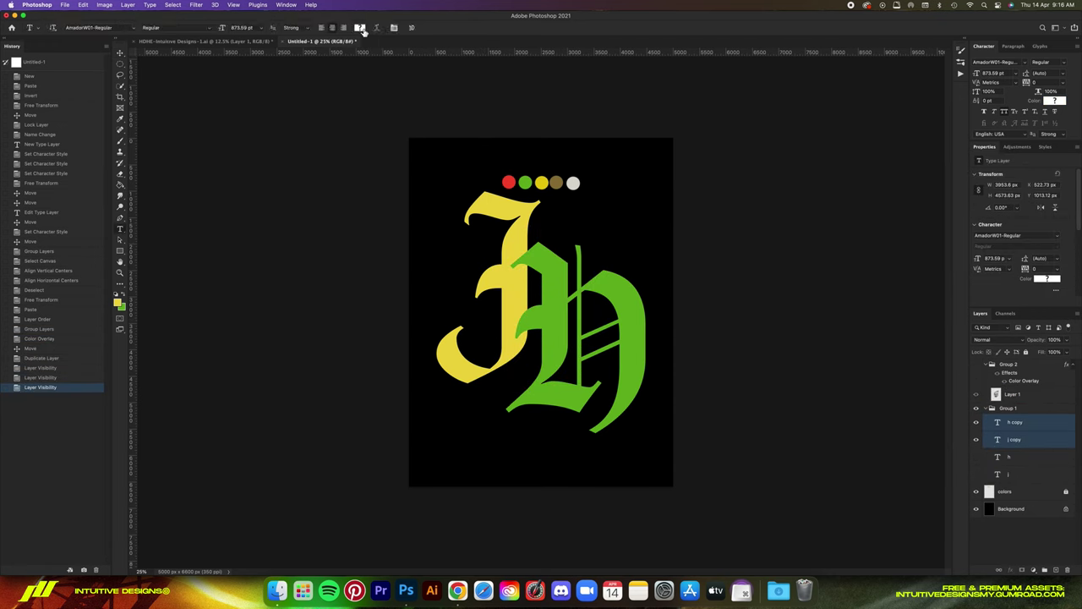
click(361, 28)
click(780, 366)
click(969, 370)
key(v)
key(super+minus)
key(super+equal)
key(super+equal)
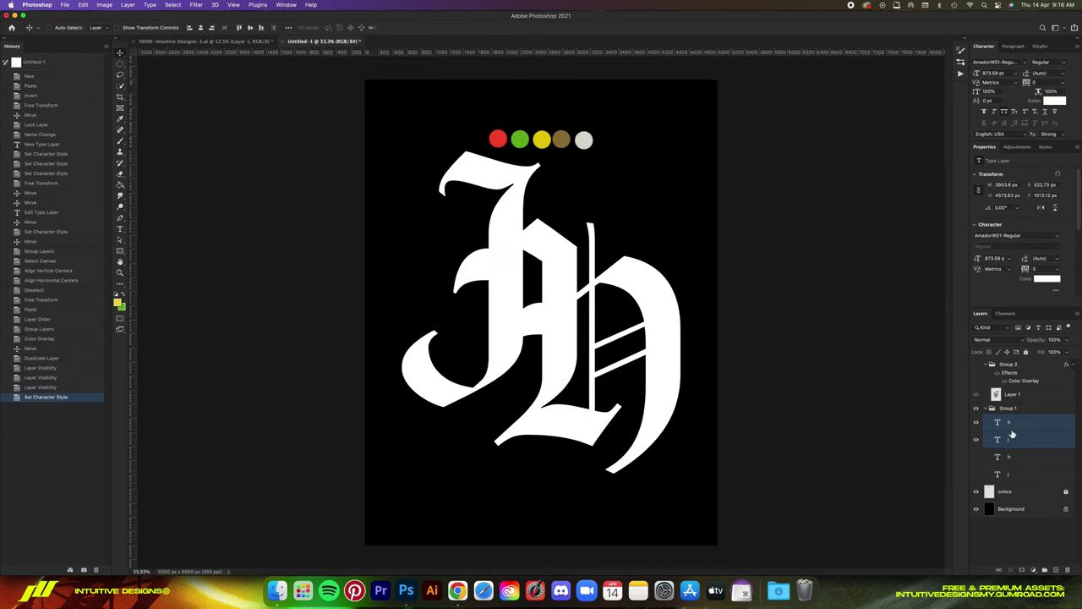
Step: Reapply white to the h copy and hide that layer
click(1021, 422)
key(t)
click(362, 28)
click(969, 371)
click(977, 422)
Step: Convert the white J copy to a smart object and apply a Gaussian Blur with a 20-pixel radius
right_click(1024, 441)
click(974, 244)
click(196, 5)
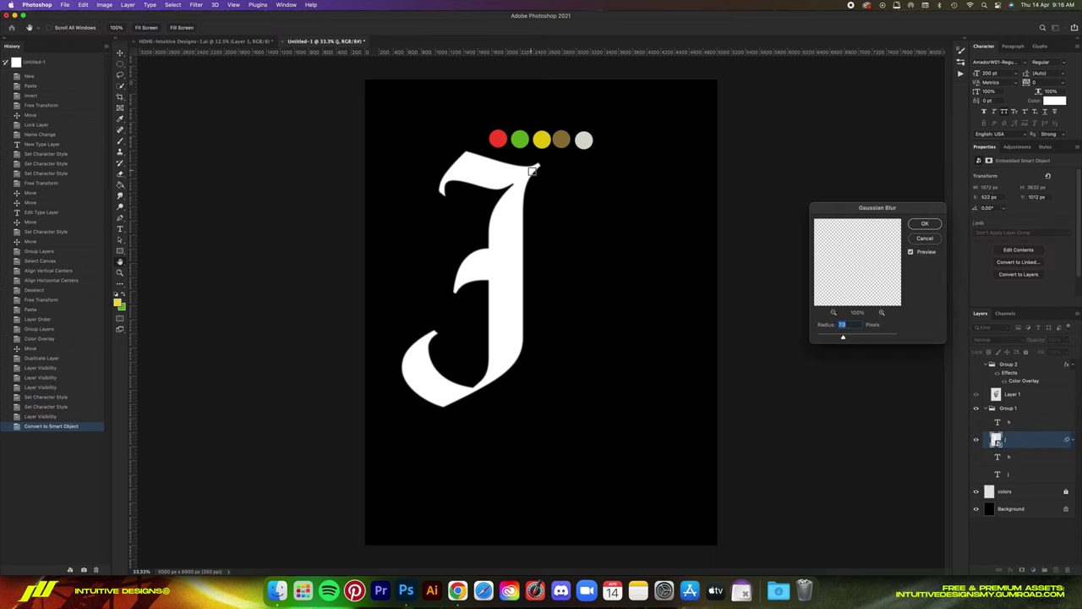
text(20)
key(Return)
Step: Add a Threshold adjustment layer above the letters, and toggle the J's smart filters off and on to compare
click(1024, 423)
click(1033, 570)
click(1040, 534)
click(1000, 473)
click(1001, 472)
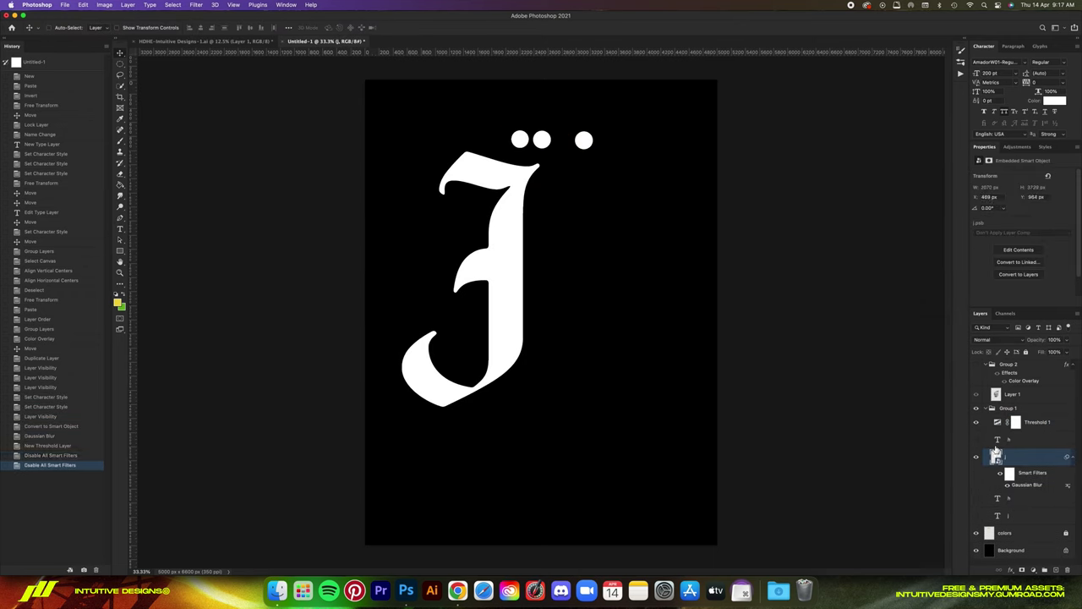
Step: Set the J's Gaussian Blur radius to 40 pixels and readjust the Threshold level to sharpen the letter
click(1007, 422)
double_click(1027, 484)
text(40)
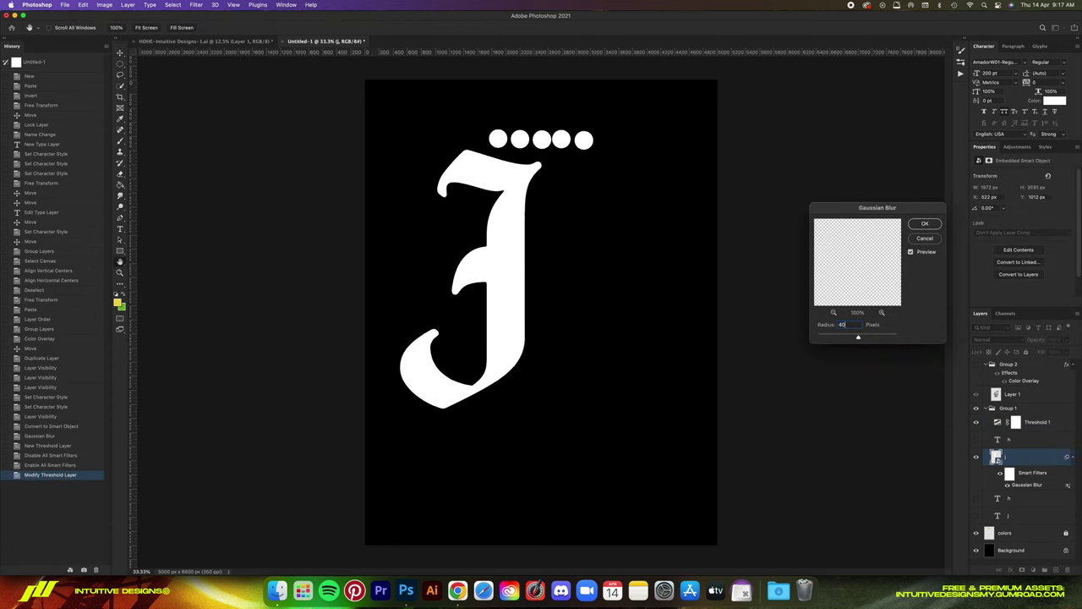
key(Return)
click(998, 422)
drag(984, 220, 1010, 223)
click(1007, 456)
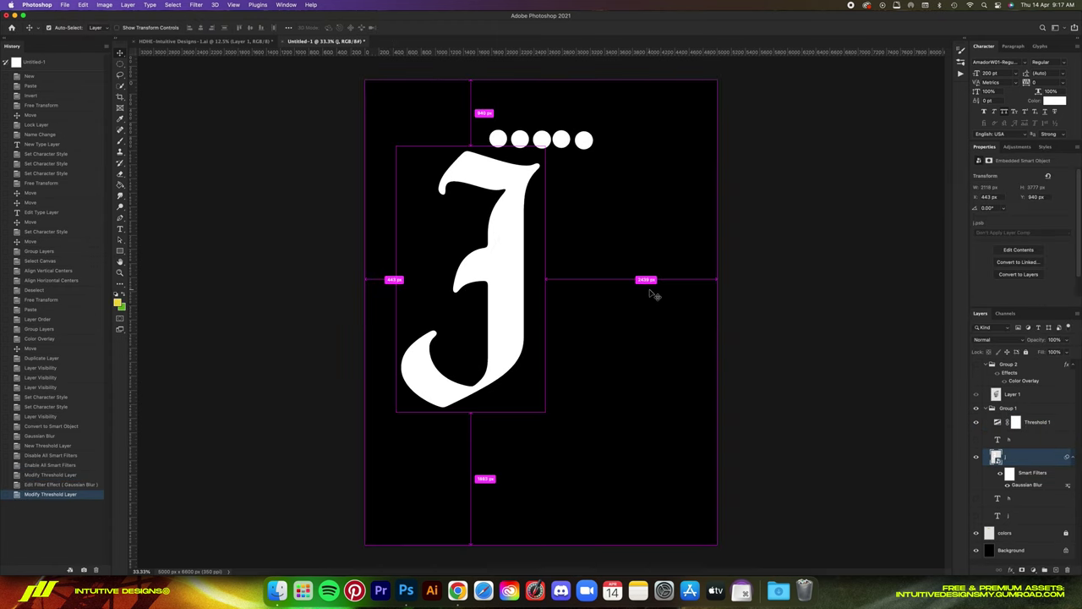
Step: Apply a Displace filter with a displacement map file to the J, and set the Threshold level to 35
click(196, 5)
mouse_move(207, 129)
click(334, 130)
key(Return)
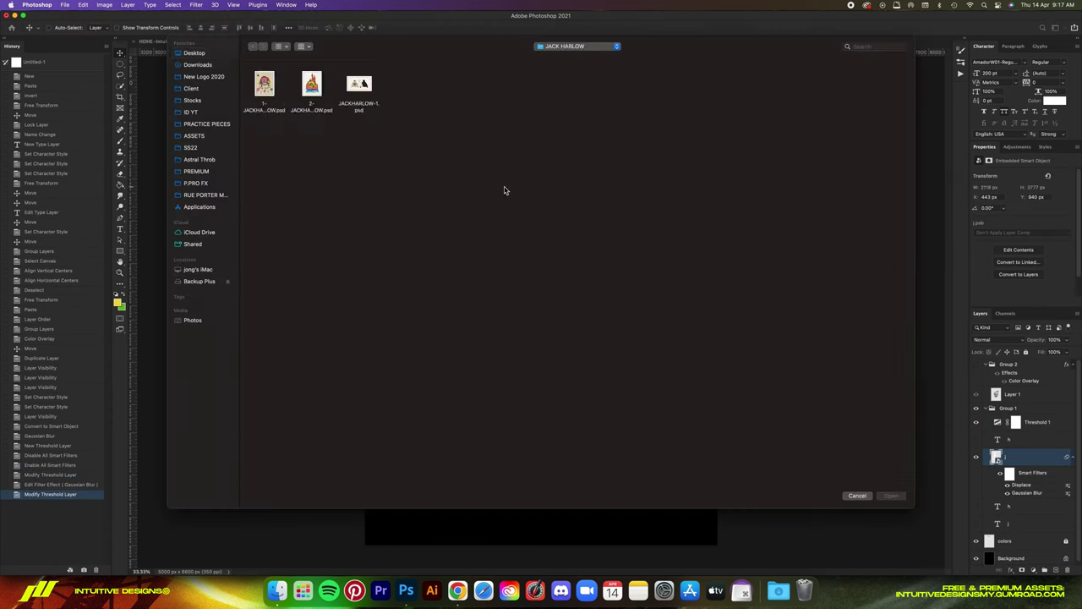
key(Return)
click(998, 422)
drag(1010, 222, 987, 222)
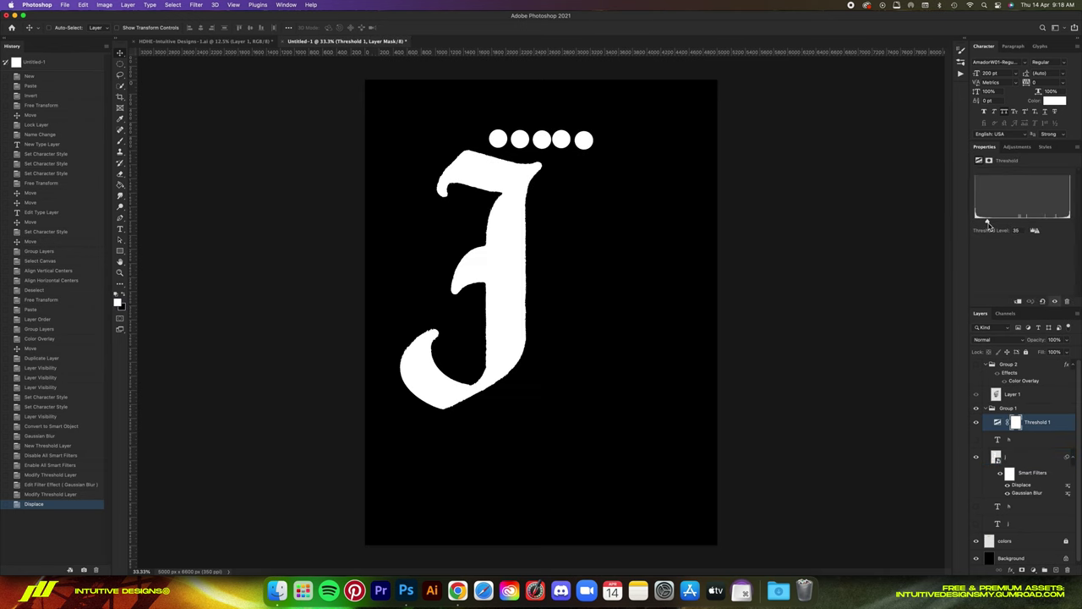
Step: Show the h copy, convert it to a smart object and copy the J's smart filters onto it
click(1009, 439)
click(976, 440)
right_click(1017, 440)
click(964, 241)
drag(1068, 456, 1044, 443)
click(1041, 444)
drag(586, 325, 593, 316)
Step: With the h and the colour swatches hidden, unlock the background and stamp it with Group 1 into a merged J layer
click(986, 409)
click(978, 424)
click(986, 408)
click(976, 440)
click(986, 408)
click(1066, 440)
super+click(1017, 411)
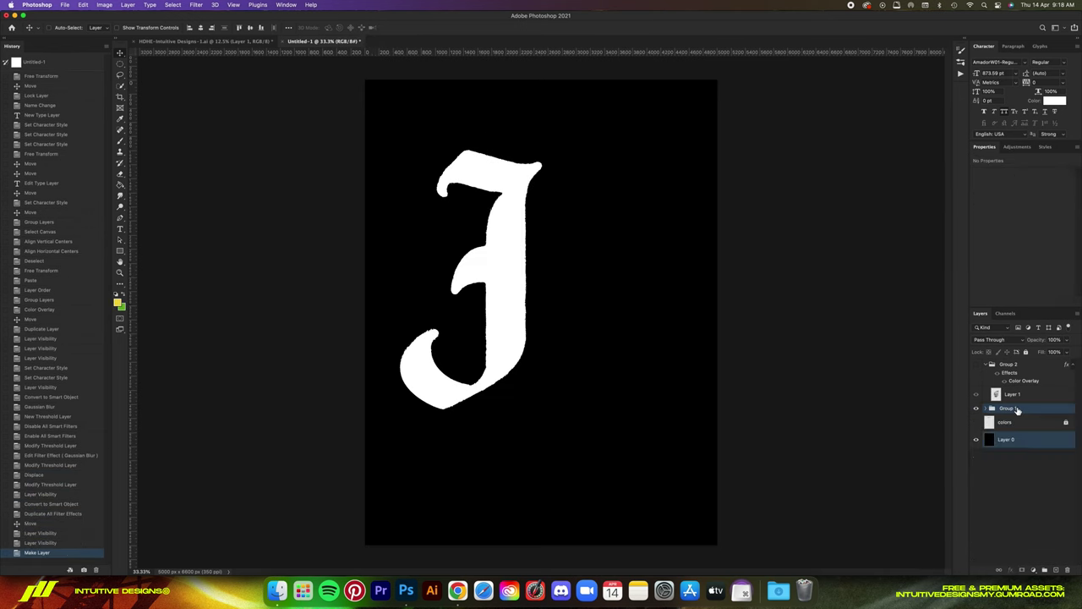
key(alt+super+e)
Step: With only the h visible in Group 1, stamp the group and background into a second merged layer
click(976, 412)
click(986, 425)
click(976, 474)
click(976, 456)
click(986, 425)
super+click(1012, 458)
key(alt+super+e)
Step: Group the Threshold layer and both letter smart objects, and name the group Backup
click(986, 443)
shift+click(1037, 424)
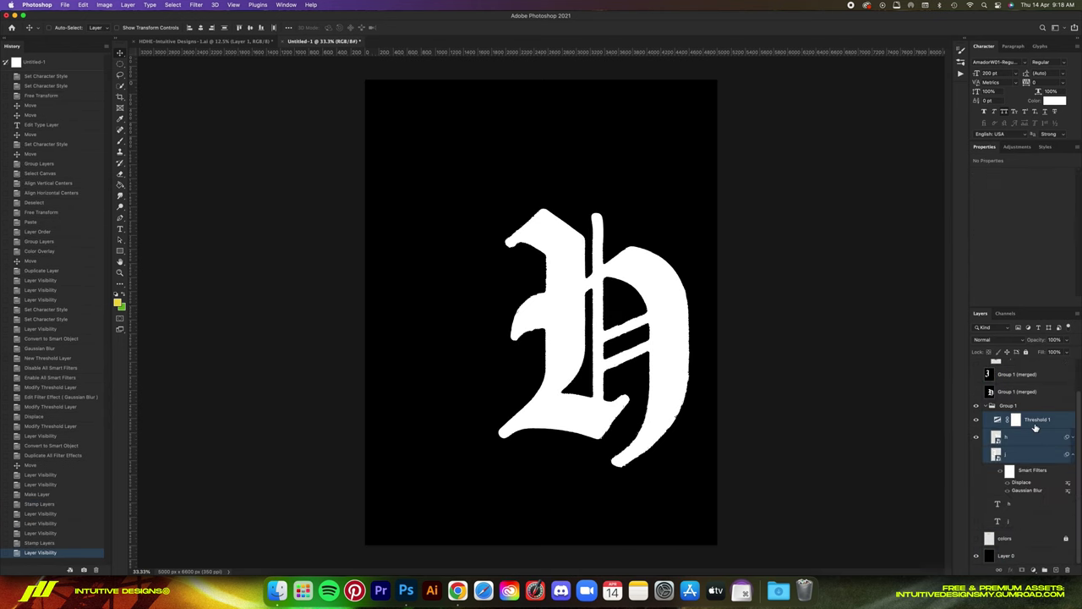
key(super+g)
double_click(1016, 454)
text(Backup)
Step: Show the merged J layer and mask out its black background using a Color Range selection
click(976, 412)
click(1017, 412)
click(173, 5)
click(188, 96)
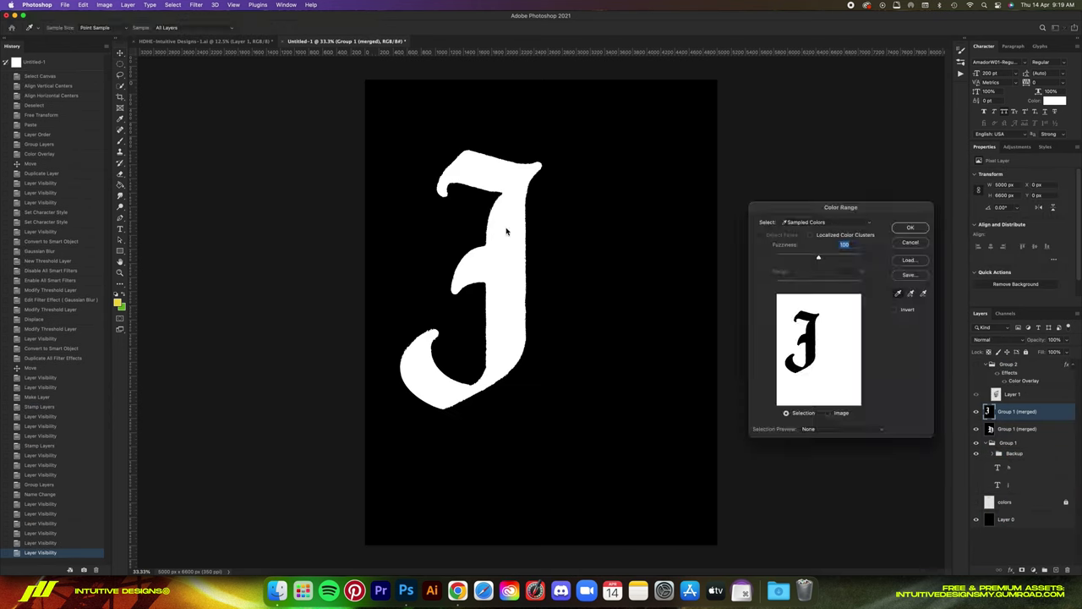
click(910, 227)
click(1022, 570)
Step: Mask out the merged h layer's black background using Color Range, and apply the layer mask
click(977, 412)
click(172, 5)
click(188, 96)
click(910, 228)
click(1021, 570)
right_click(1007, 429)
click(1032, 455)
Step: Show the merged J layer, apply its mask, and turn the colour swatches back on
click(977, 412)
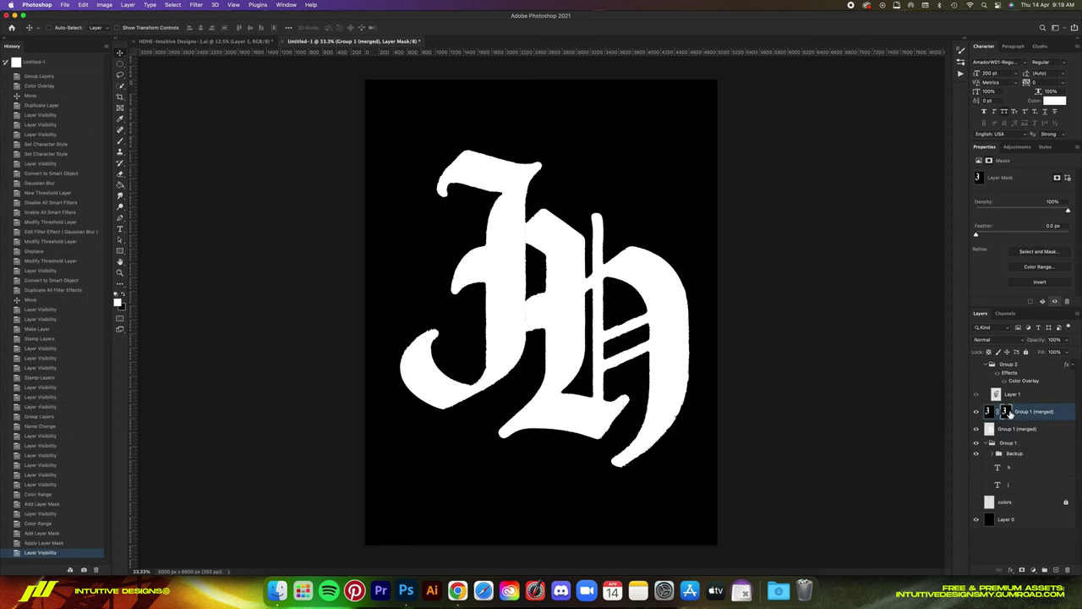
click(978, 469)
click(977, 411)
click(1011, 570)
click(976, 502)
Step: Add a Color Overlay to the merged J, sampled from the yellow swatch
click(1011, 570)
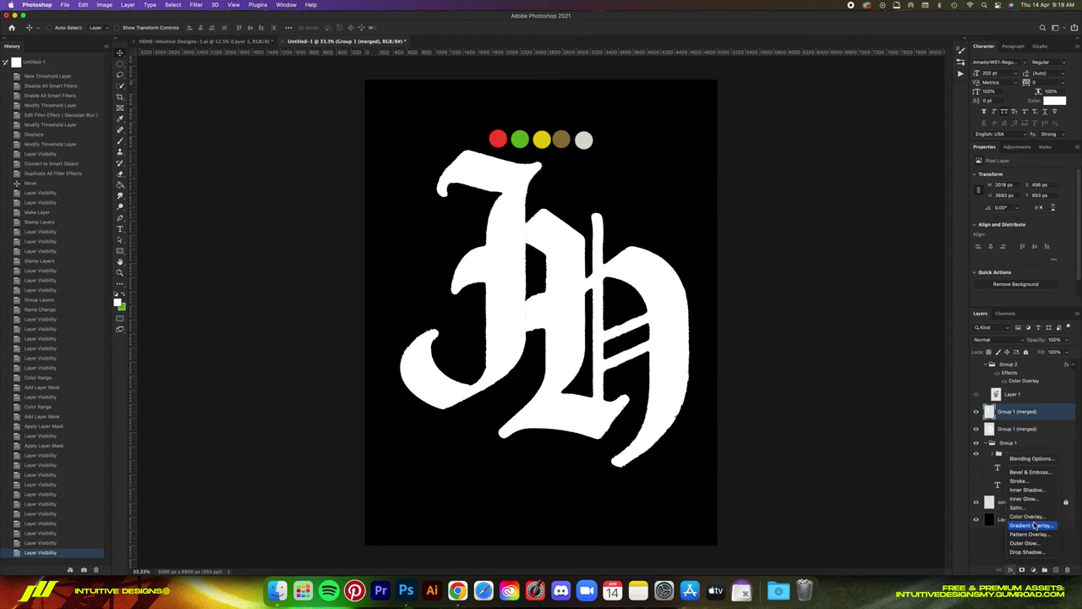
click(1032, 516)
click(949, 393)
click(518, 142)
click(542, 140)
click(971, 373)
click(1048, 369)
Step: Set the merged h's Color Overlay to the green swatch and stack the h above the J
double_click(1020, 465)
click(949, 393)
click(518, 142)
alt+drag(1006, 424, 1018, 403)
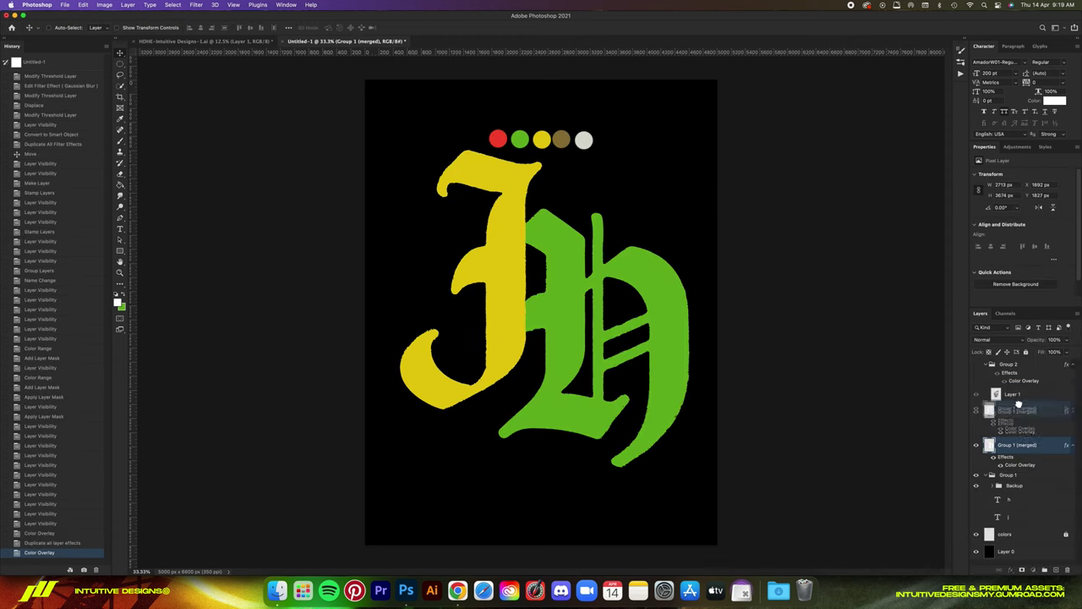
key(super+minus)
drag(604, 346, 596, 343)
key(super+z)
Step: Group the two coloured letters, then move the Backup group below the swatches and delete the old Group 1
shift+click(1018, 445)
key(super+g)
click(986, 419)
click(986, 418)
mouse_move(1010, 444)
mouse_down()
mouse_move(1013, 429)
mouse_move(1006, 441)
mouse_up()
key(Delete)
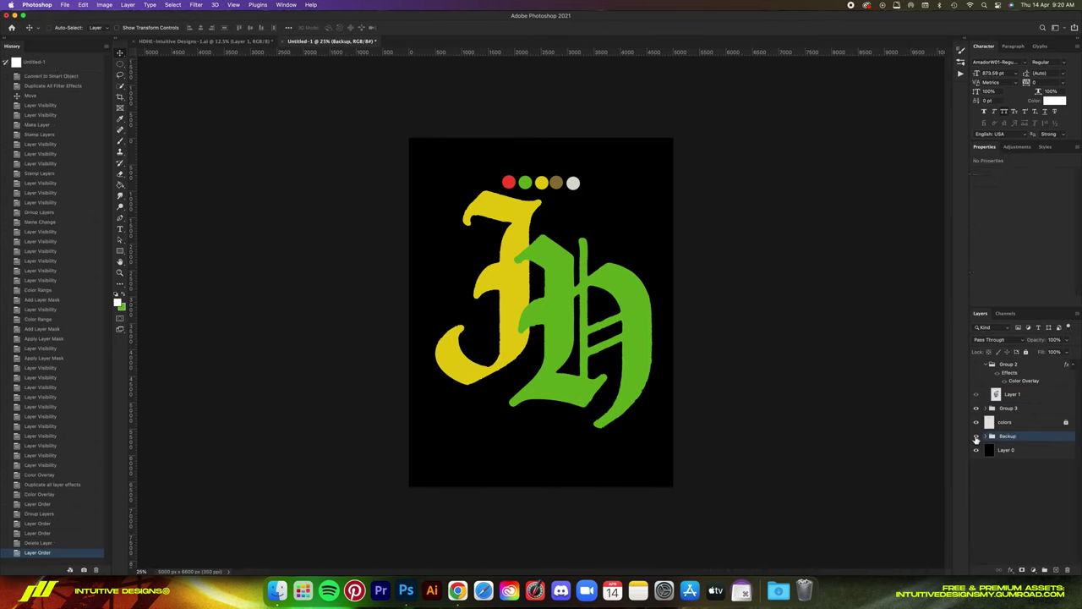
Step: Rename the letter group to Letters and center it horizontally and vertically on the canvas
double_click(1008, 409)
text(Letters)
key(Return)
key(super+a)
click(201, 28)
click(250, 27)
key(super+d)
Step: Show the skull group, center the skull horizontally on the canvas and shift it slightly upward over the letters
click(975, 365)
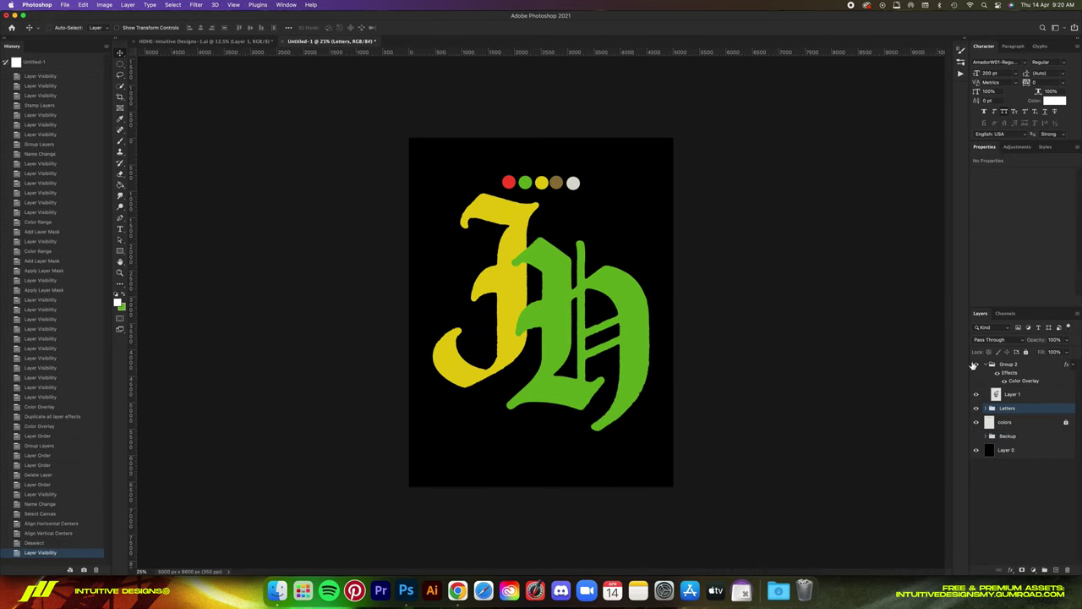
click(1017, 396)
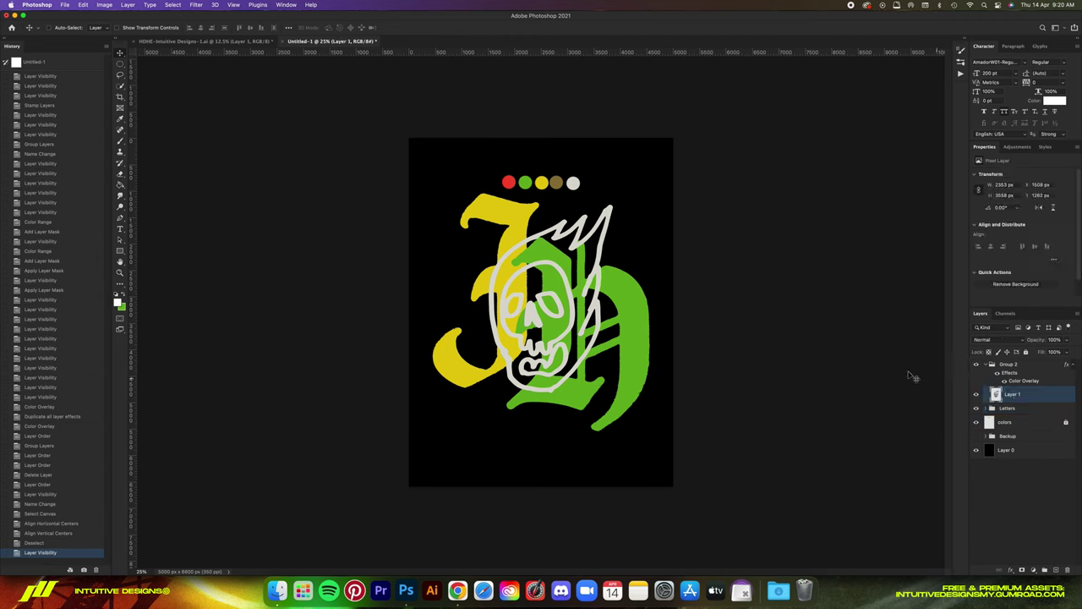
drag(581, 314, 581, 309)
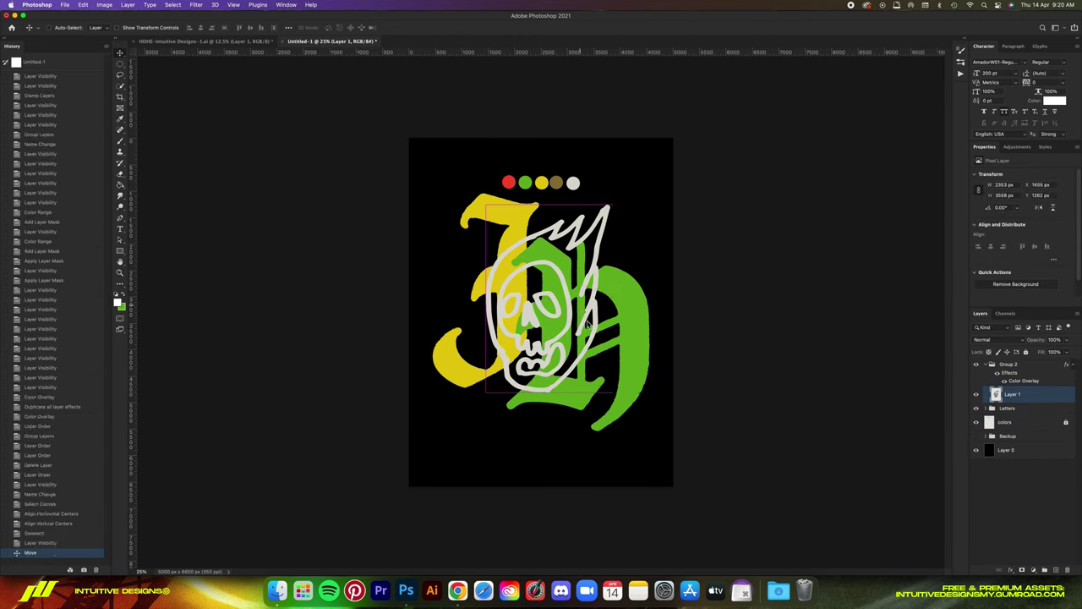
key(super+a)
click(201, 28)
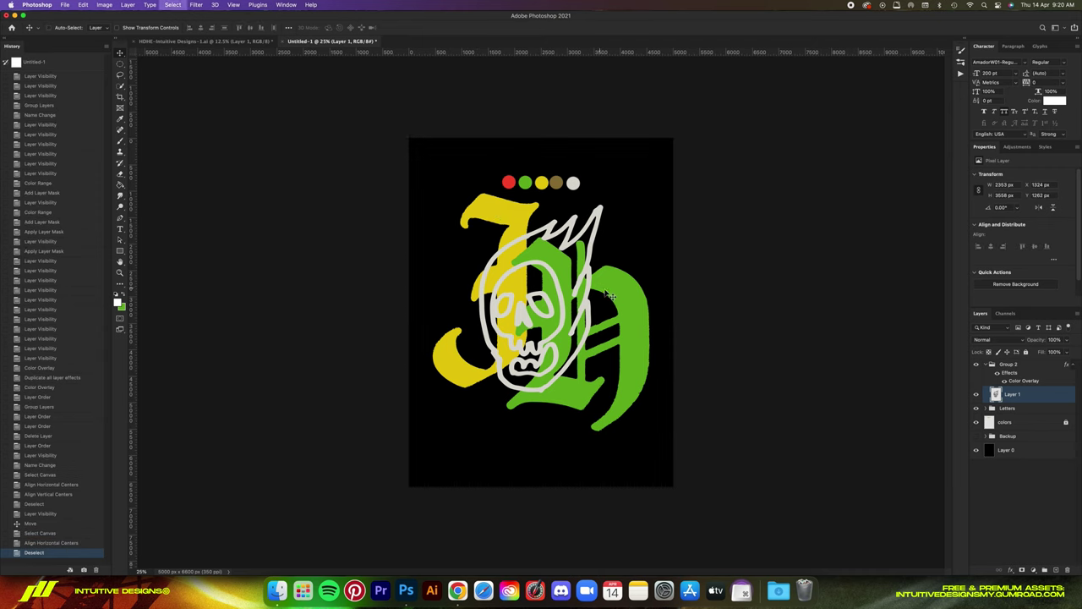
drag(609, 295, 610, 287)
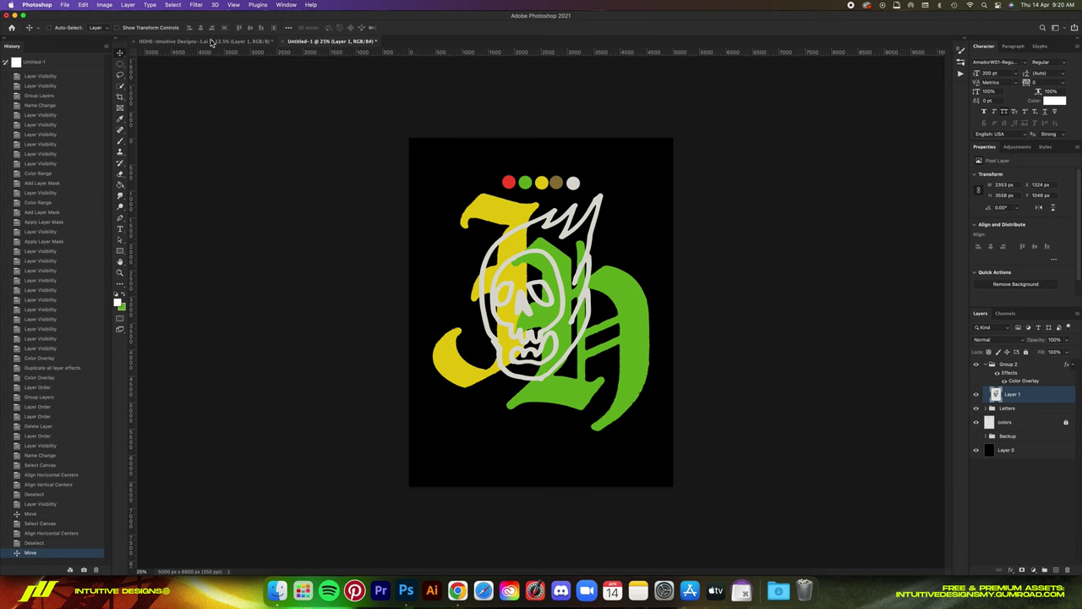
double_click(1026, 382)
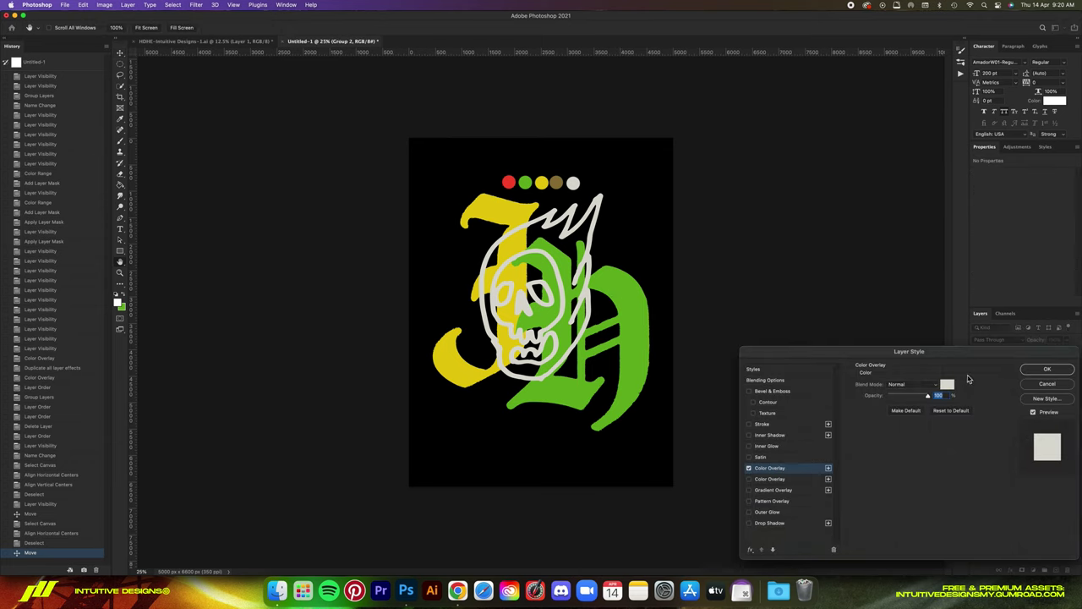
click(949, 385)
click(556, 183)
click(979, 374)
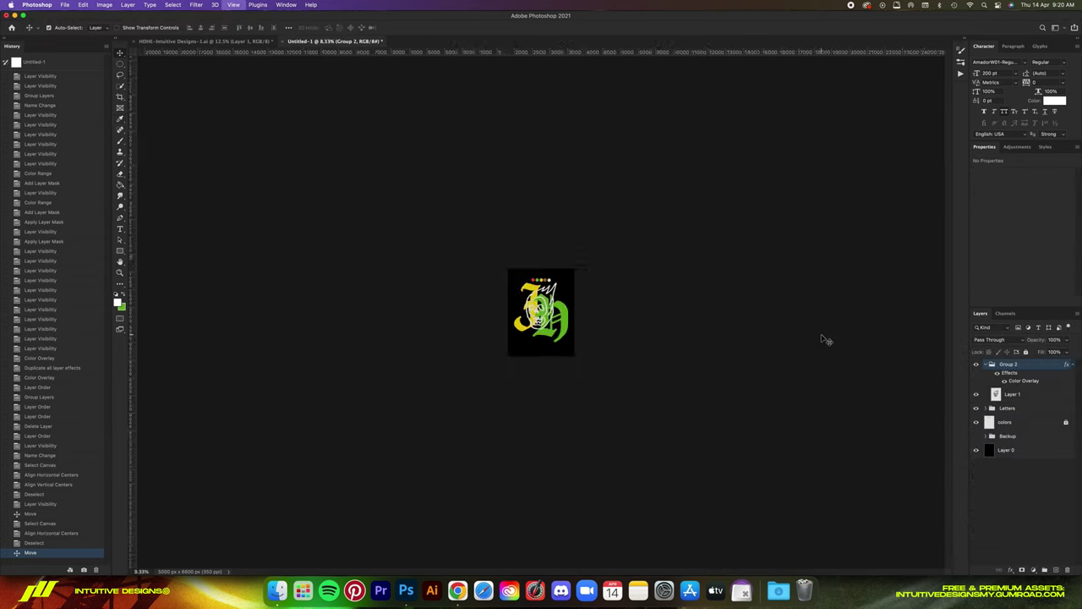
Step: Contract a selection loaded from the skull drawing and mask the skull layer with it
click(1015, 407)
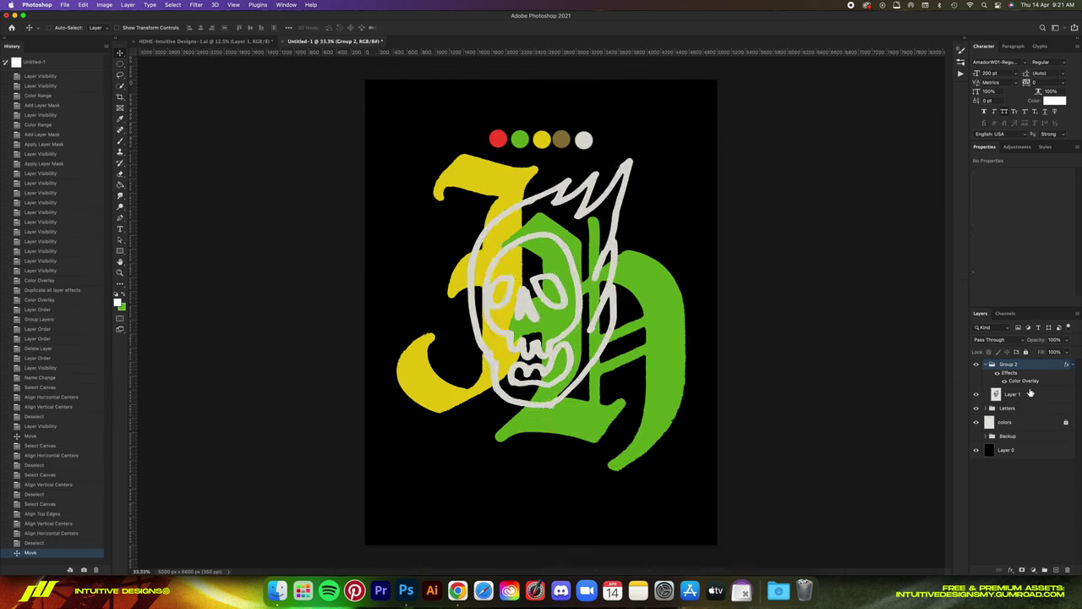
click(172, 5)
mouse_move(177, 128)
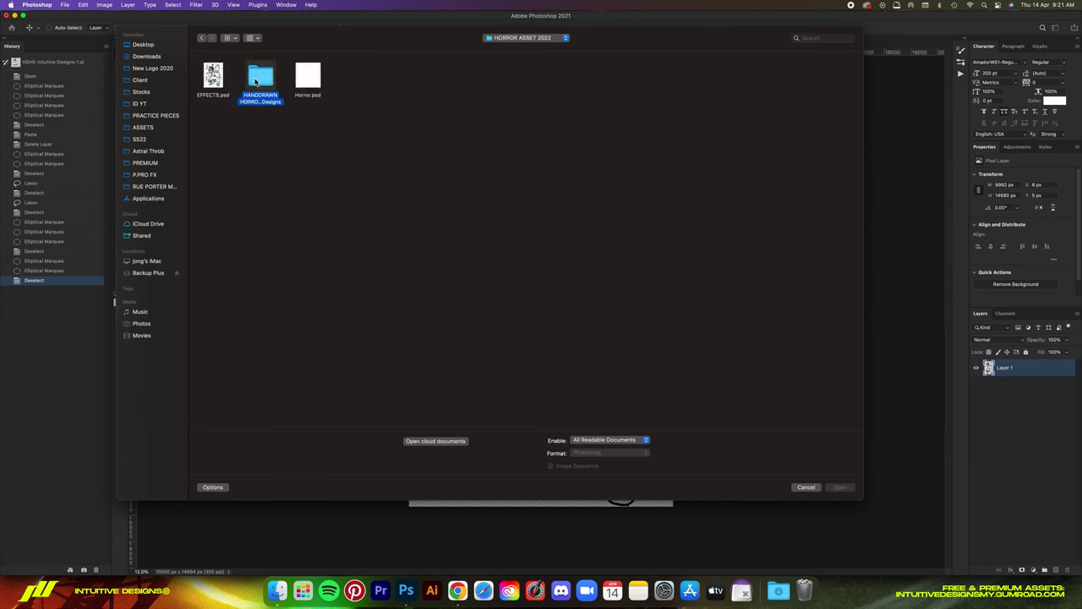
Step: Open HDHE-Intuitive Designs-2.ai and HDHE-Intuitive Designs-3.ai from the HORROR ASSET 2022 folder at a width of 10000 pixels
shift+click(308, 78)
click(839, 488)
double_click(657, 313)
text(10000)
click(727, 420)
double_click(660, 312)
text(10000)
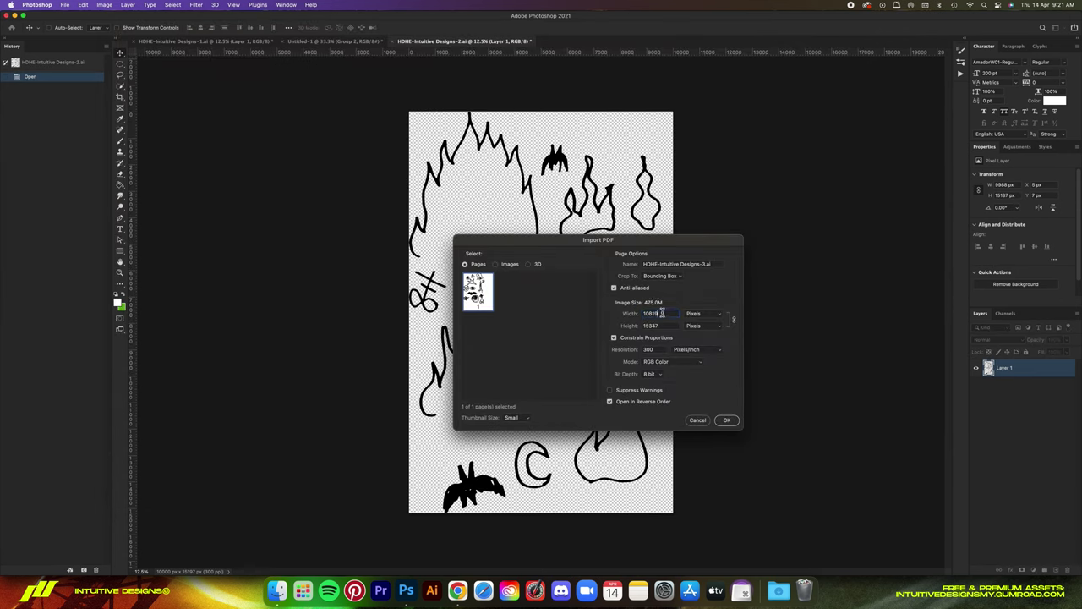
click(727, 421)
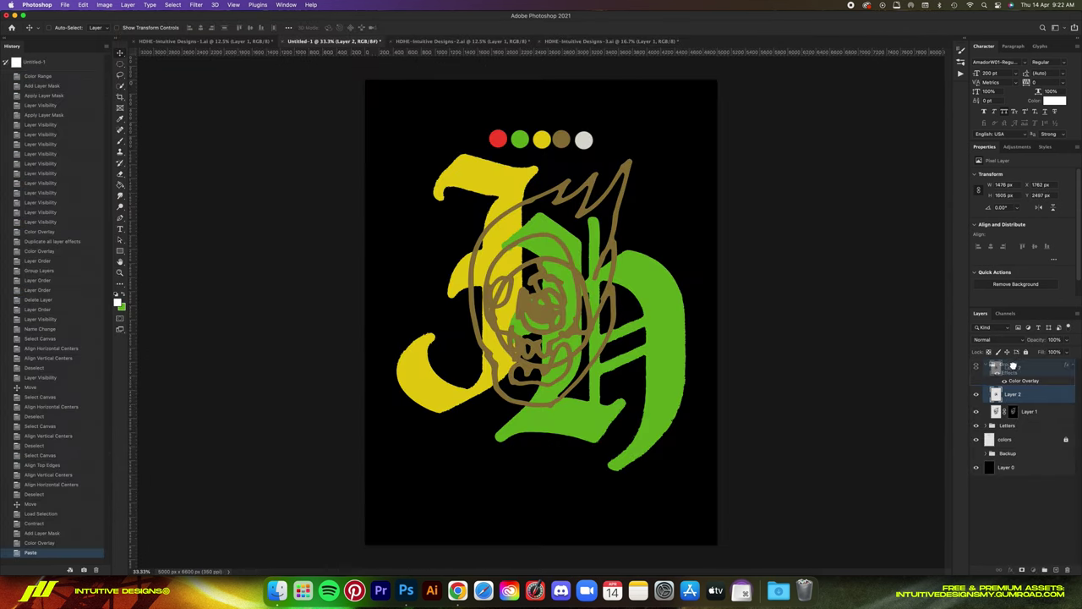
Step: Move the skull layer above Group 2 with its brown overlay and rename it Mid Skull
mouse_move(1029, 411)
mouse_down()
mouse_move(1021, 372)
mouse_move(1017, 406)
mouse_move(1012, 399)
mouse_up()
key(Return)
key(super+z)
Step: Set Group 2's Color Overlay to the light grey swatch, and shrink the eyeball as a smart object beside the J
double_click(1025, 415)
click(926, 398)
click(584, 141)
right_click(1019, 428)
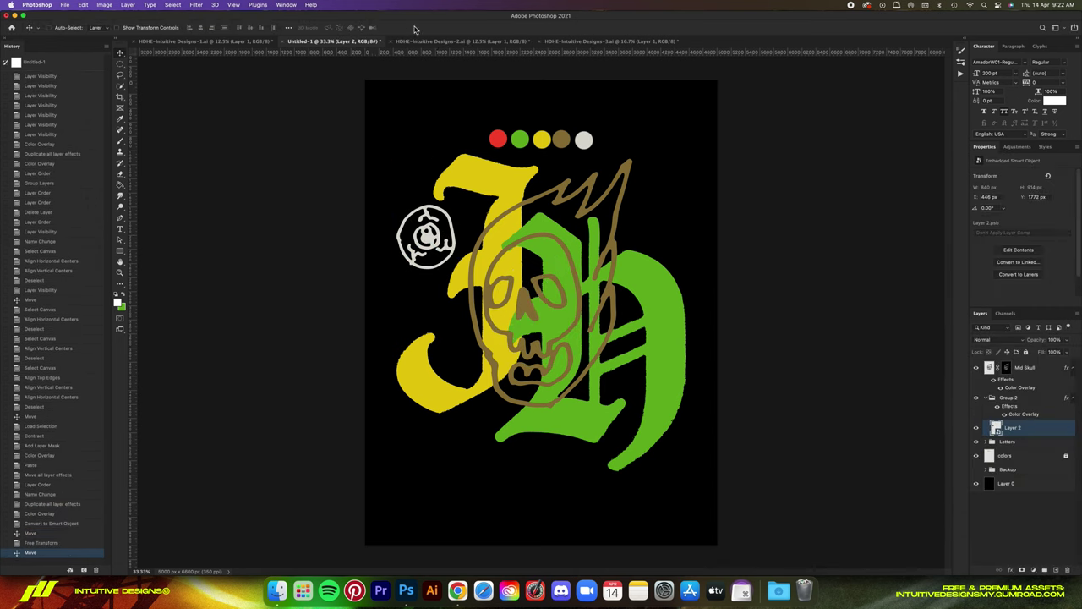
Step: Paste the bat drawing into the design and shrink it as a smart object below the J
key(ctrl+Tab)
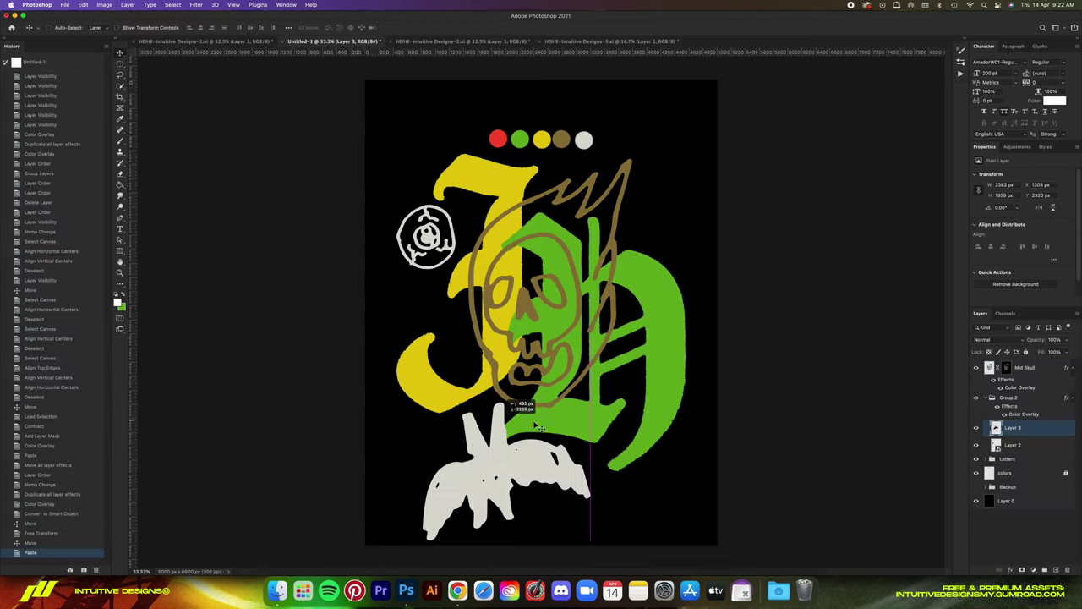
key(ctrl+t)
drag(602, 541, 503, 470)
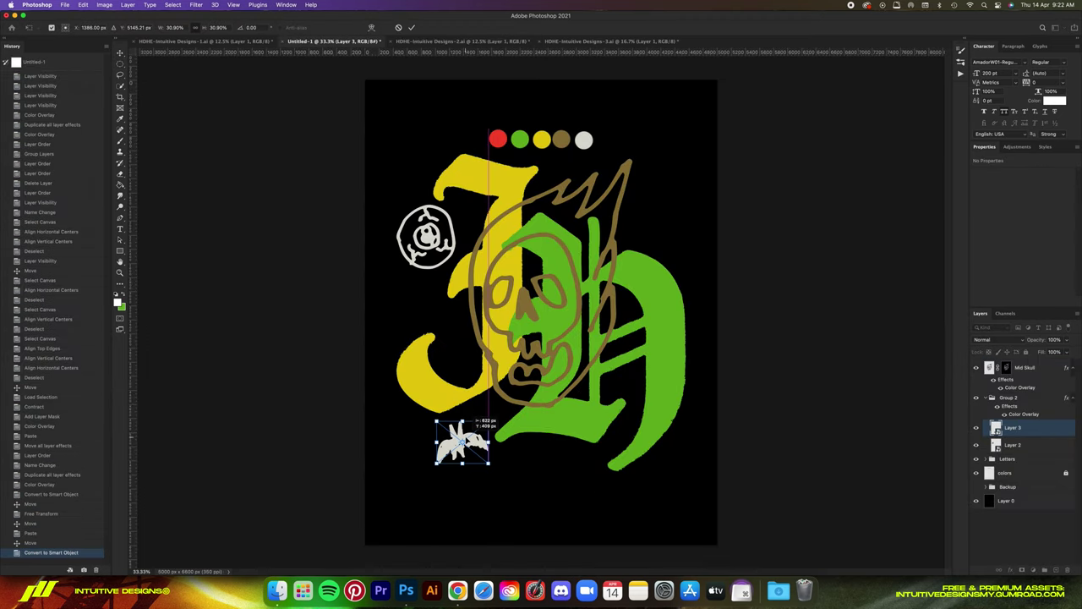
key(Return)
Step: Copy the shaded pyramid drawing from HDHE-Intuitive Designs-1.ai and paste it into the design
click(251, 43)
drag(528, 292, 600, 363)
key(super+c)
click(334, 41)
key(super+v)
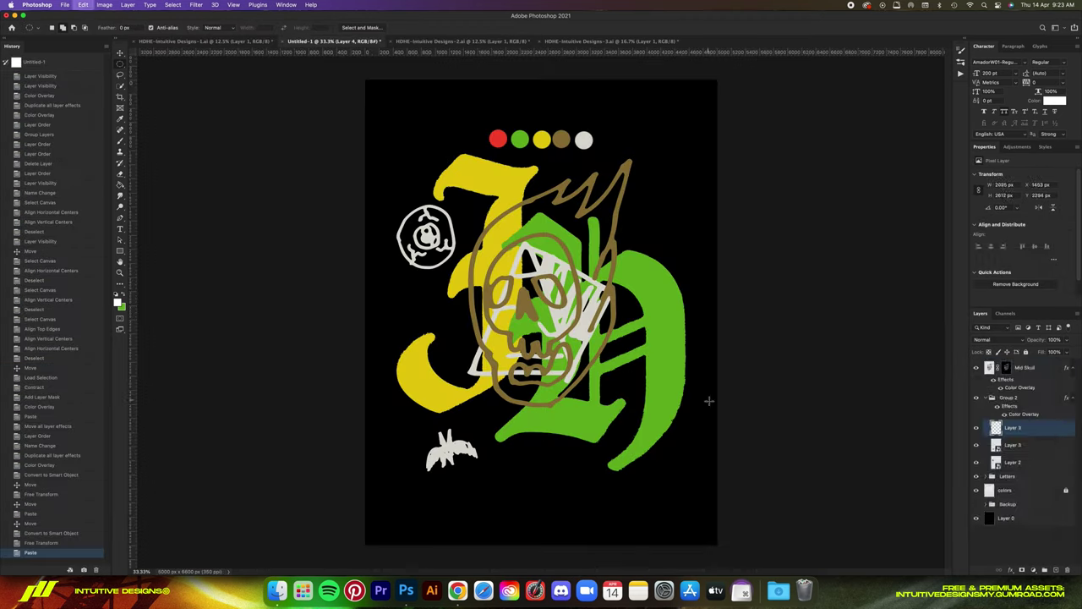
Step: Convert the pyramid to a smart object, shrink it and place it at the lower right of the h
right_click(1019, 428)
click(1000, 286)
drag(584, 314, 650, 415)
key(super+t)
drag(607, 341, 608, 385)
drag(618, 403, 682, 442)
key(Return)
Step: Move the bat and the eyeball closer to the J
click(1052, 445)
drag(463, 447, 482, 411)
click(1062, 462)
drag(551, 285, 562, 267)
key(super+0)
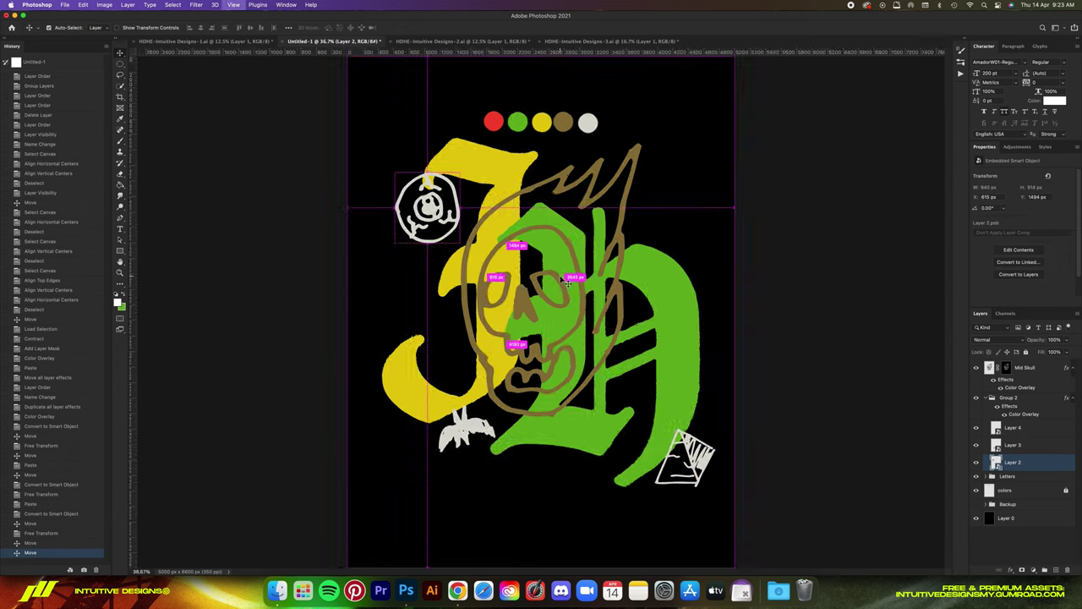
Step: Move the pyramid below the middle of the letters and the bat to the upper right above the h
key(super+minus)
click(1052, 428)
drag(778, 472, 676, 479)
click(1053, 445)
drag(558, 452, 739, 244)
Step: Copy the infinity-and-cross symbol from HDHE-Intuitive Designs-2.ai and paste it into the design
click(495, 42)
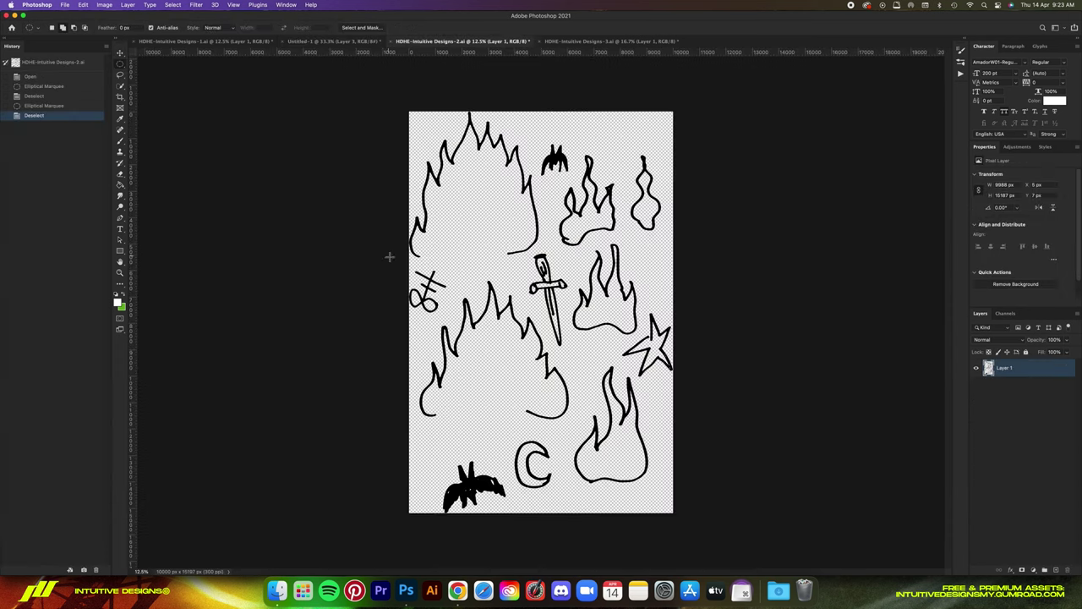
drag(390, 256, 465, 329)
key(super+c)
click(334, 41)
key(super+v)
Step: Shrink the infinity-and-cross symbol as a smart object and place it at the J's lower hook
drag(543, 315, 459, 446)
key(super+t)
mouse_move(507, 389)
mouse_down()
mouse_move(477, 422)
mouse_move(421, 410)
mouse_up()
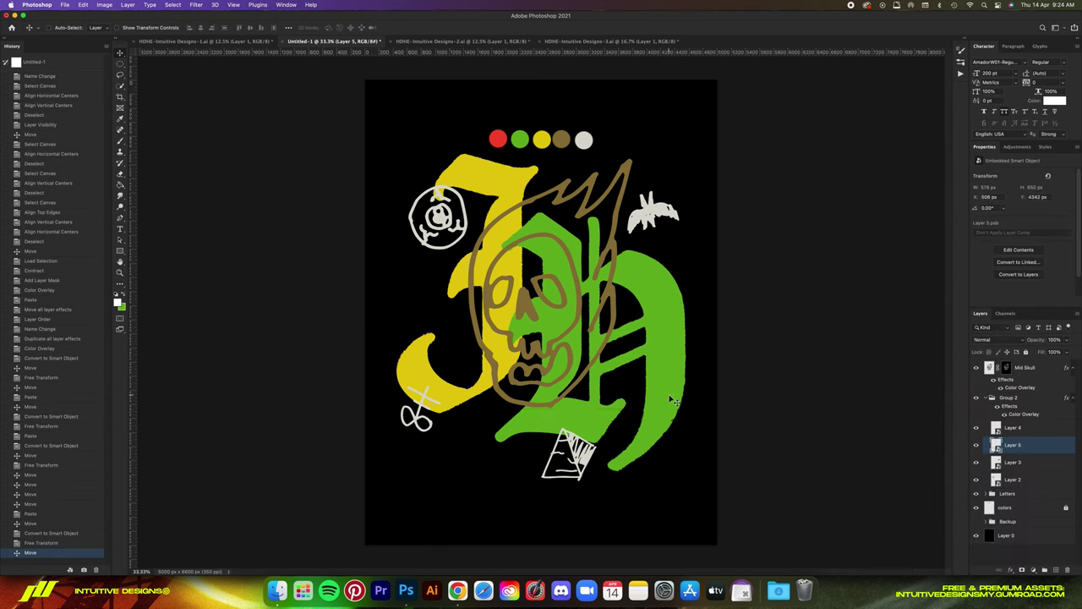
key(ctrl+Tab)
click(307, 42)
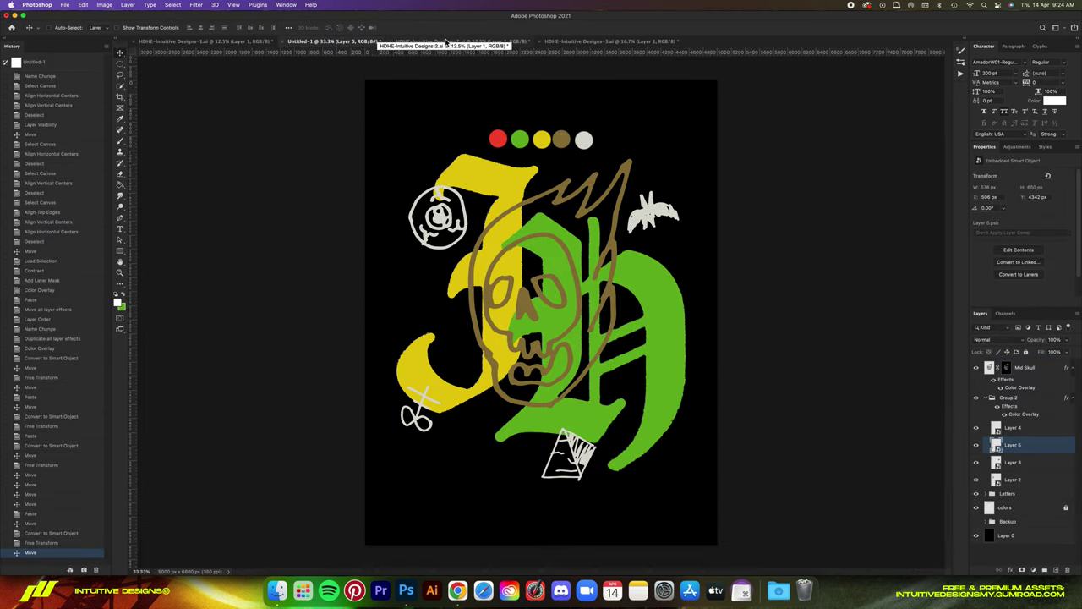
Step: Try the red swatch as the Mid Skull's Color Overlay and check the whole design from a distance
click(986, 397)
double_click(1020, 387)
click(947, 382)
click(498, 141)
click(971, 373)
click(1043, 370)
key(super+minus)
key(super+minus)
key(super+minus)
key(super+minus)
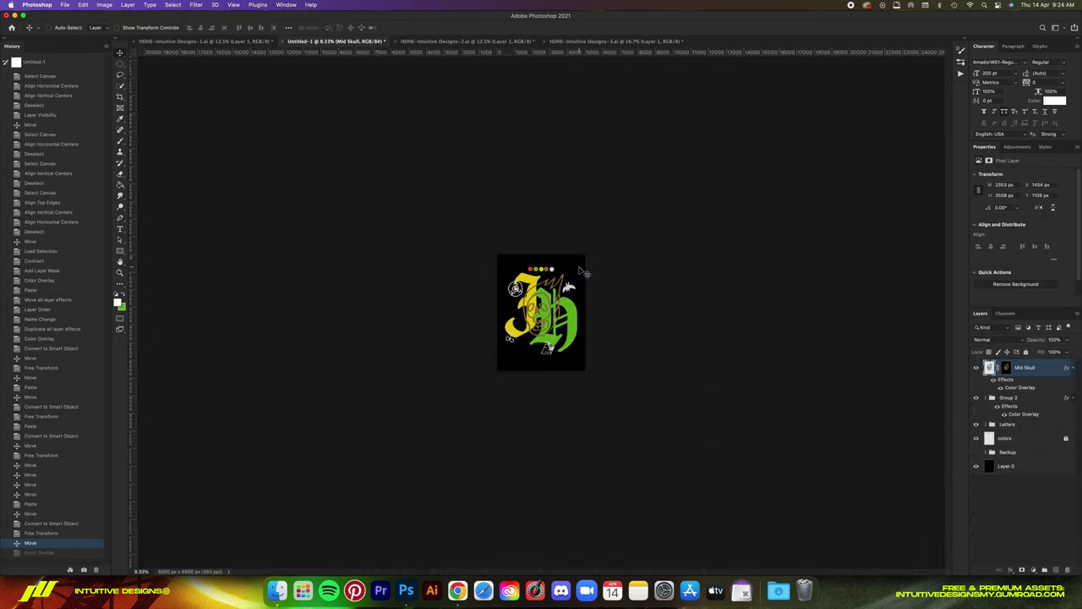
Step: Convert the Mid Skull layer to a smart object and scale it down slightly over the letters
key(super+plus)
key(super+plus)
key(super+plus)
key(super+plus)
right_click(1026, 368)
click(960, 286)
key(super+t)
drag(550, 159, 554, 179)
key(Return)
Step: Start a text line over the skull in Monument Extended, coloured with the brown swatch
key(t)
click(547, 322)
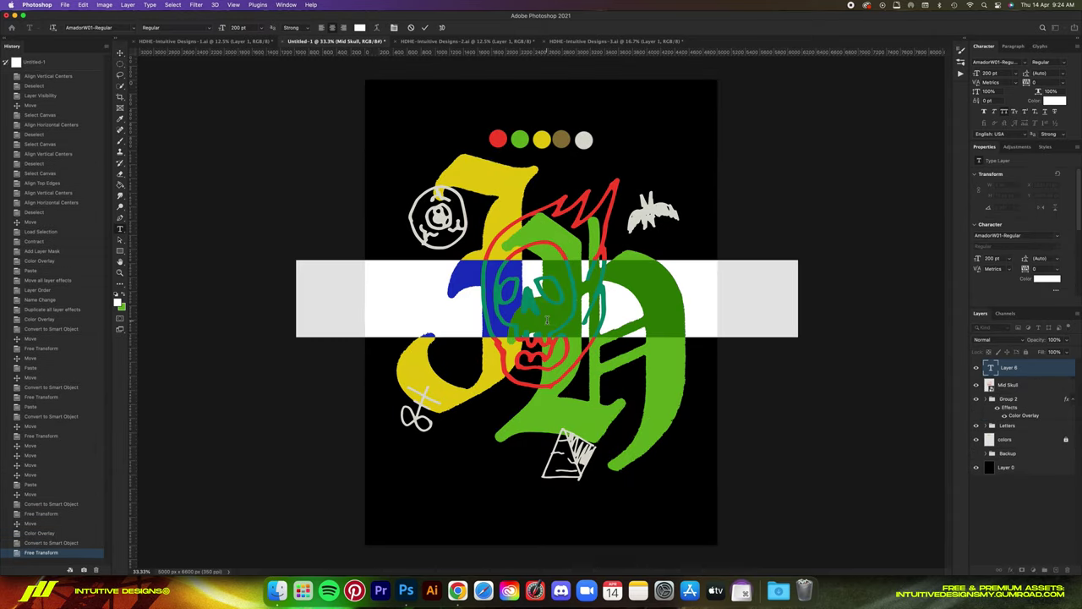
click(134, 29)
click(113, 78)
click(361, 29)
click(562, 139)
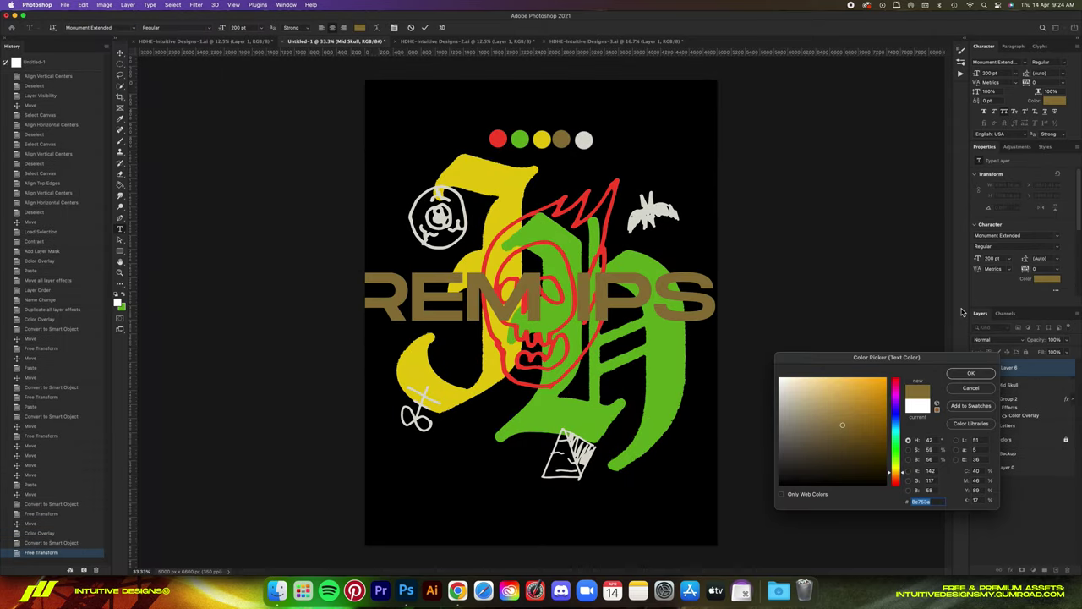
click(972, 374)
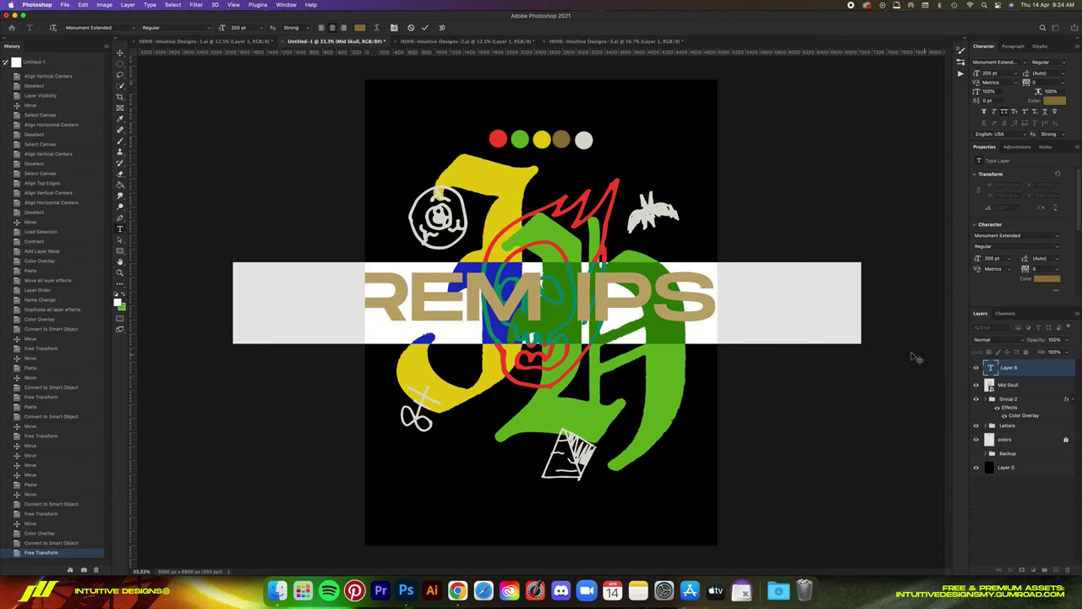
Step: Enter the slogan "COME HOME THE KIDS MISS YOU" and set its size to 48 pt
text(JCOM)
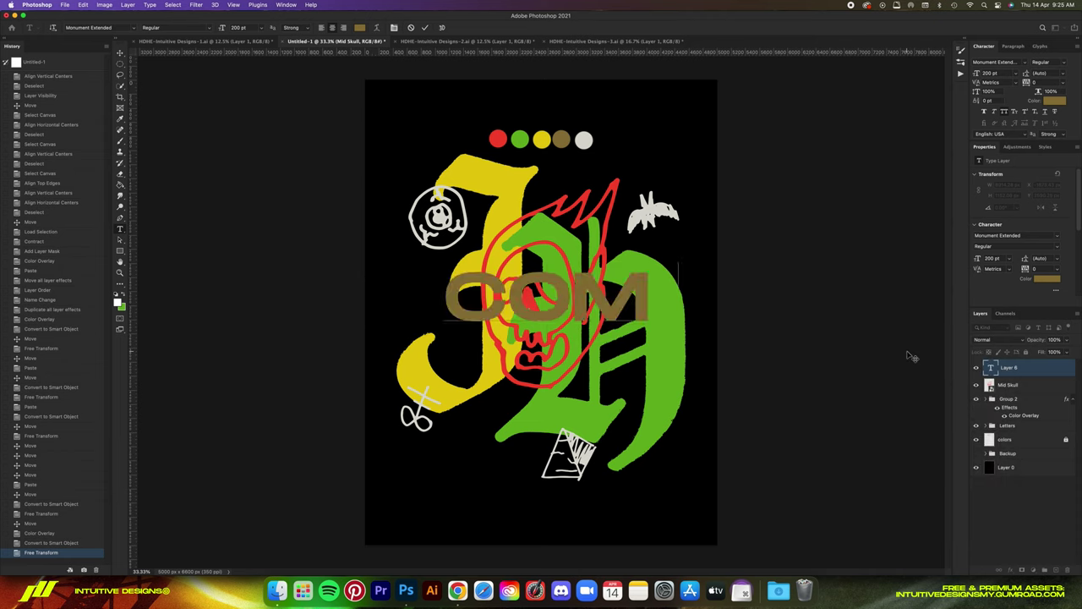
text(E HOME TH)
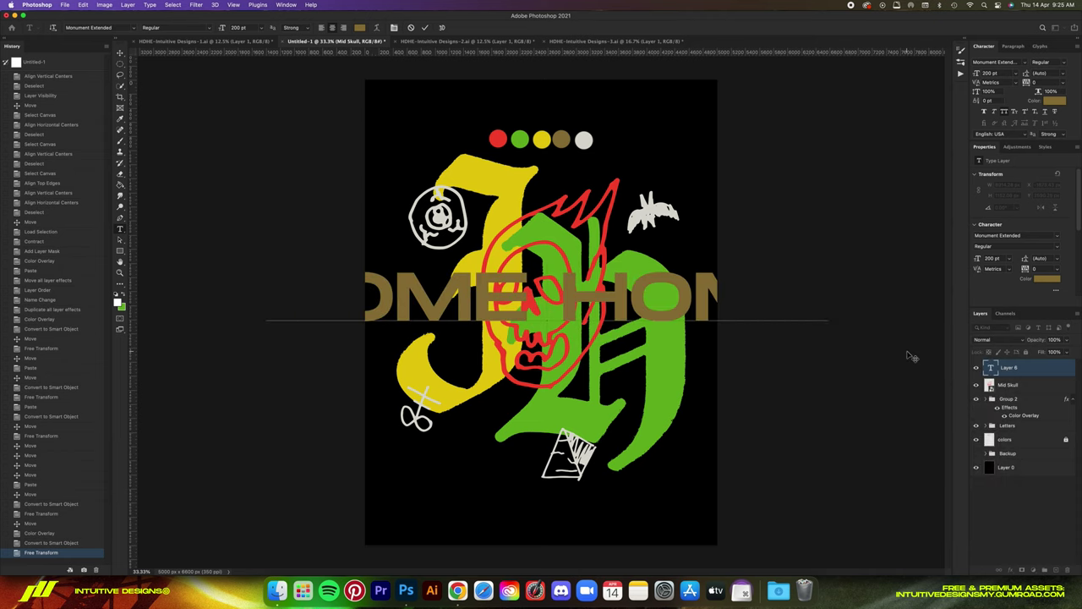
text(E KID)
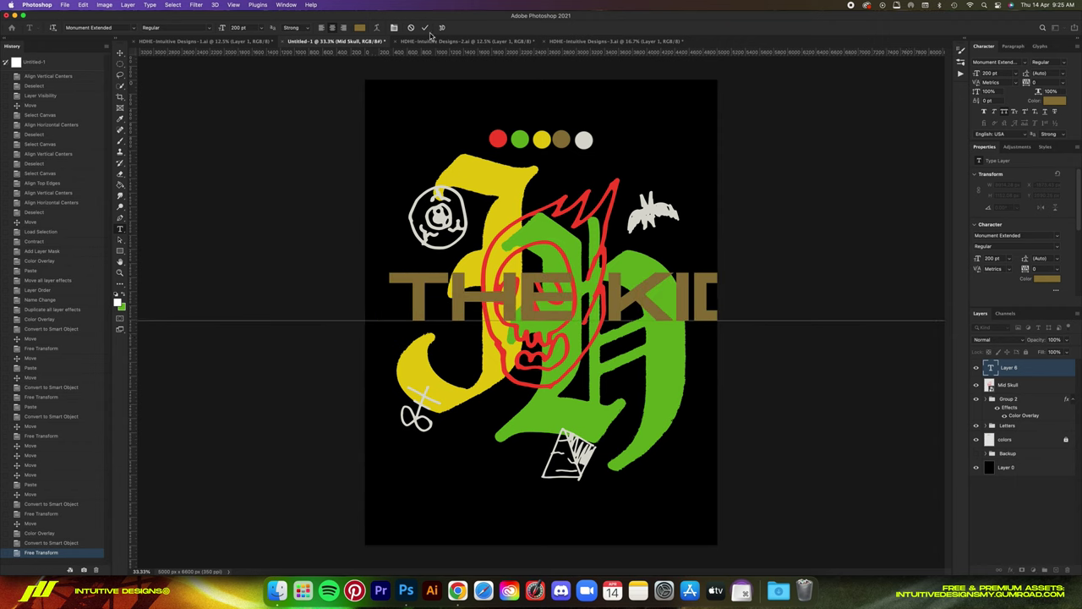
click(261, 30)
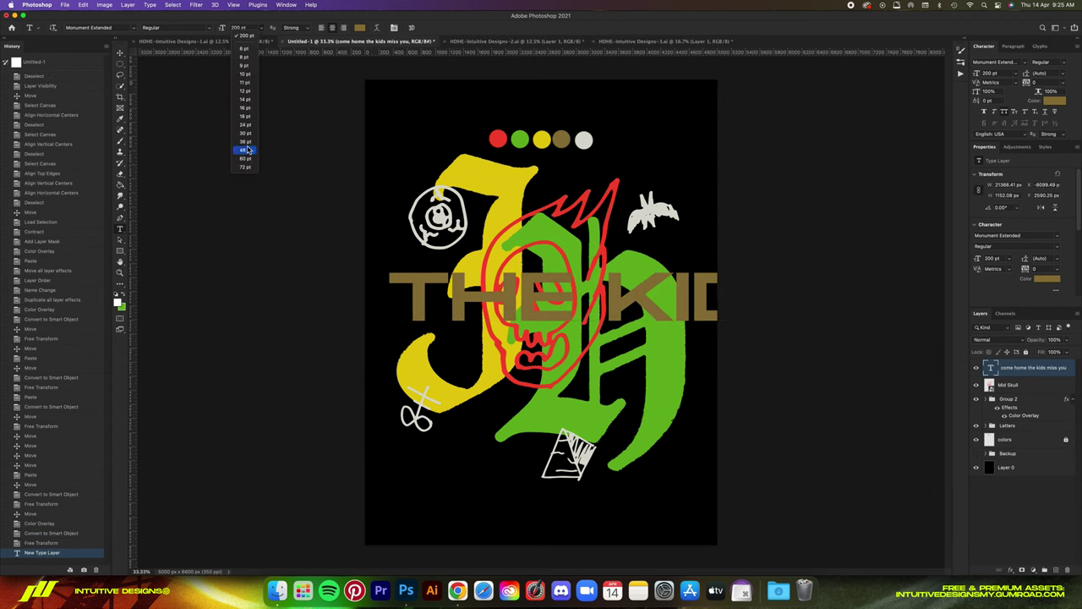
key(Return)
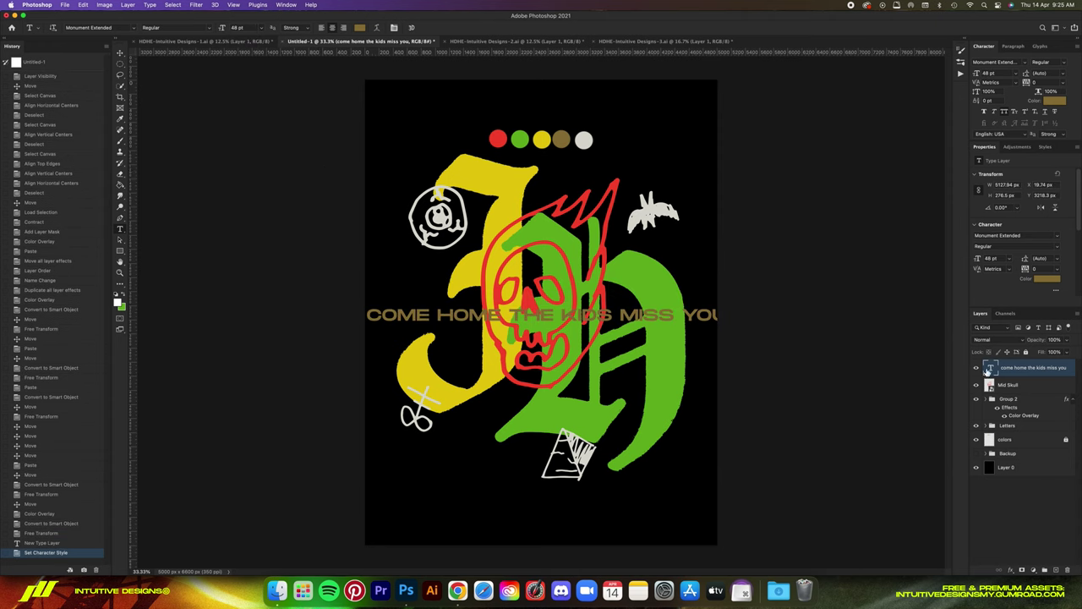
Step: Break the slogan into two lines after "THE" and move it down to the lower part of the skull
key(Return)
click(559, 313)
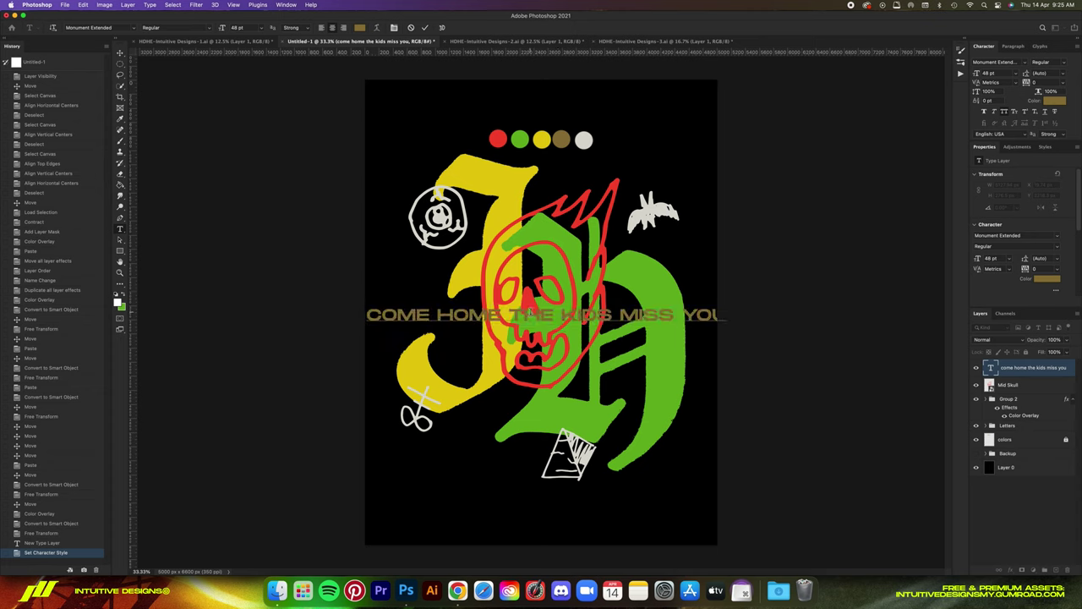
key(Return)
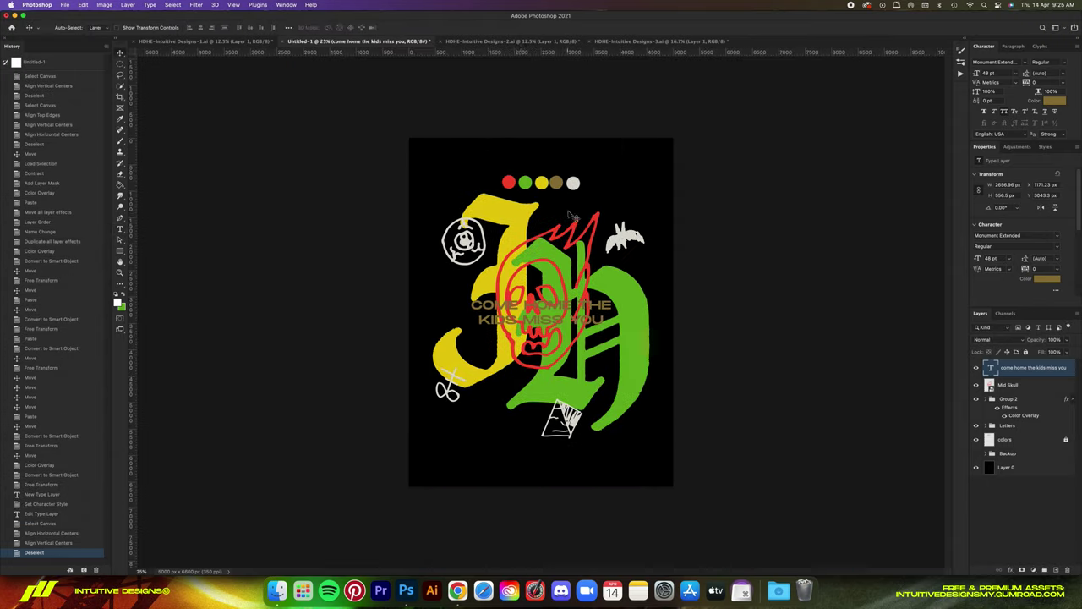
drag(603, 293, 602, 345)
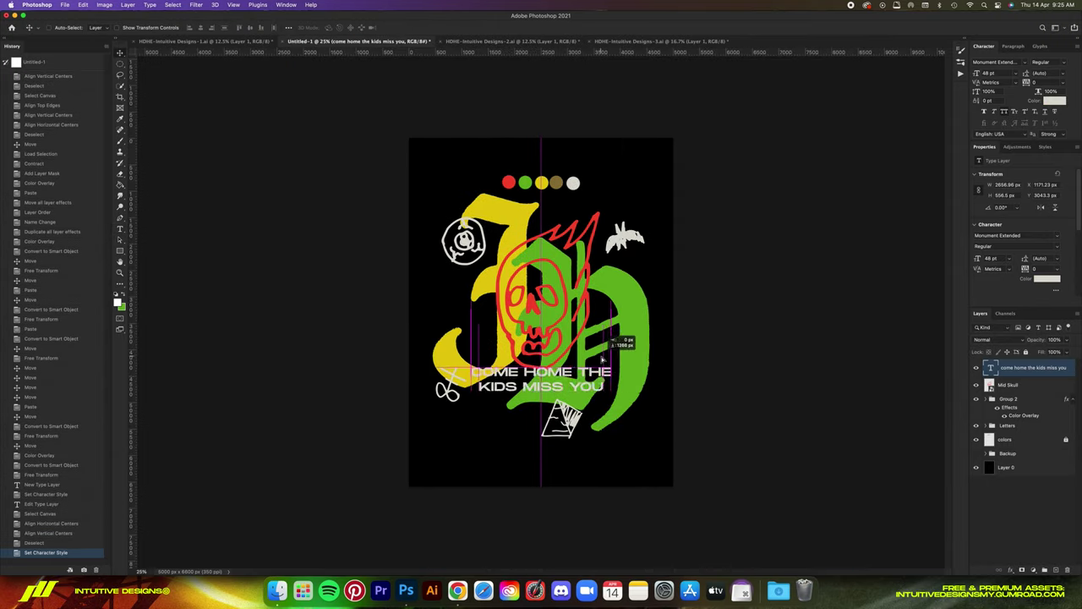
Step: Set the slogan's leading to 45 pt and centre it on the canvas over the skull
click(1063, 72)
click(1051, 181)
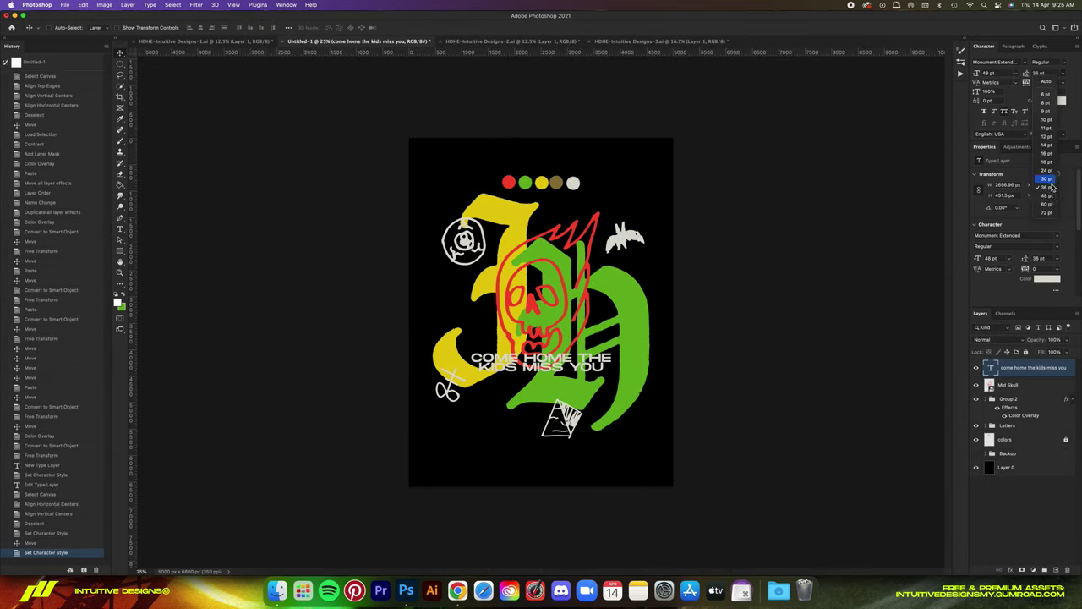
text(45)
key(super+a)
click(200, 28)
key(super+d)
drag(612, 387, 612, 329)
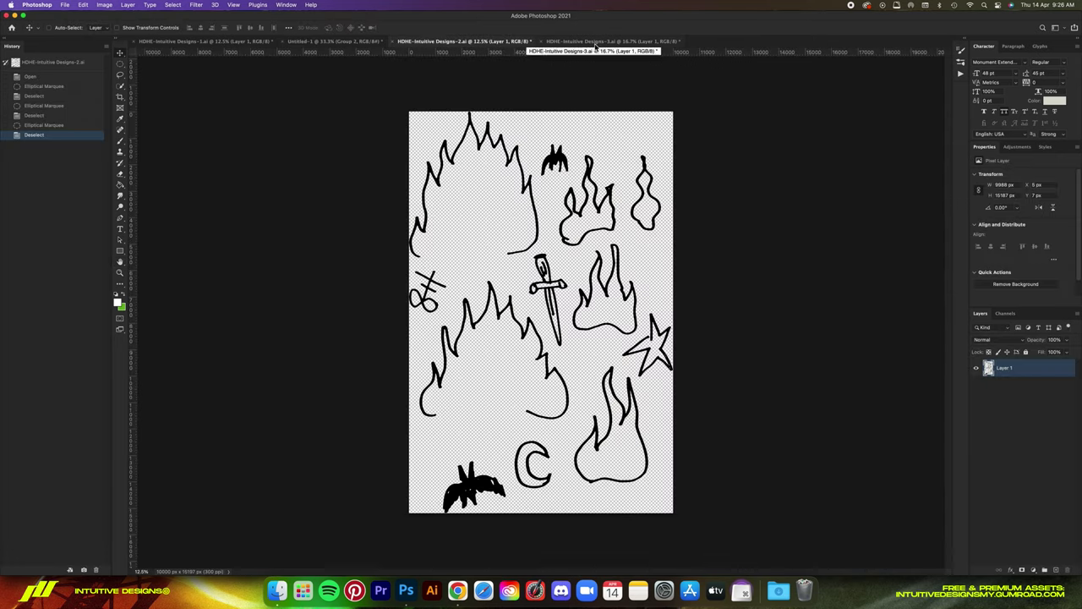
Step: Close HDHE-Intuitive Designs-2.ai without saving and position the scaled burst lines inside the H's lower right side
key(super+w)
key(d)
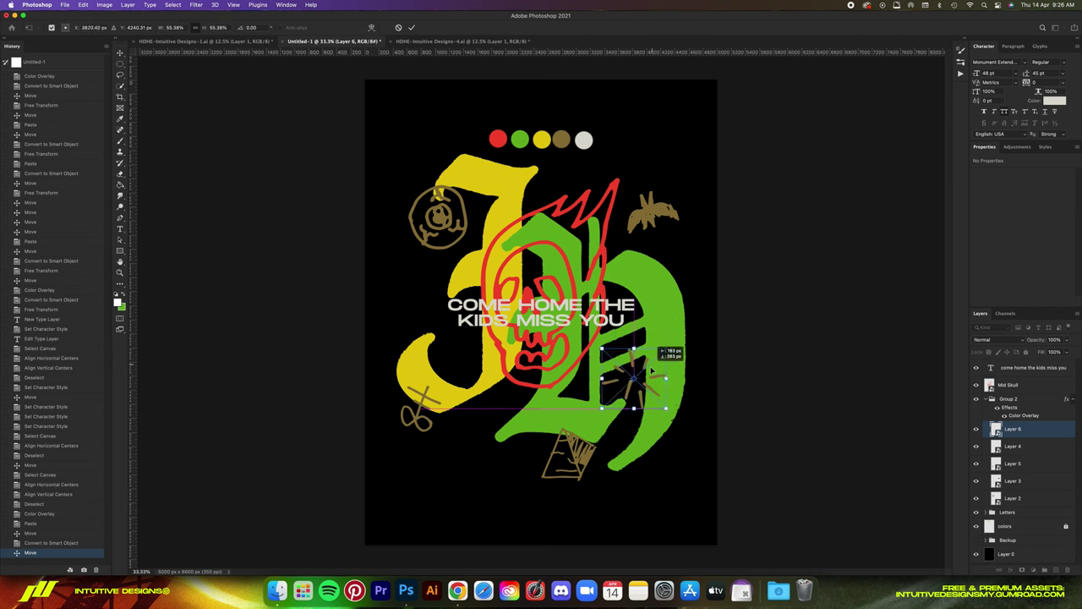
drag(651, 368, 658, 373)
key(Return)
key(shift+Right)
Step: Move the pyramid left beneath the letters and adjust the infinity-and-cross symbol at the J's lower hook
click(1013, 446)
drag(710, 469, 670, 460)
key(super+plus)
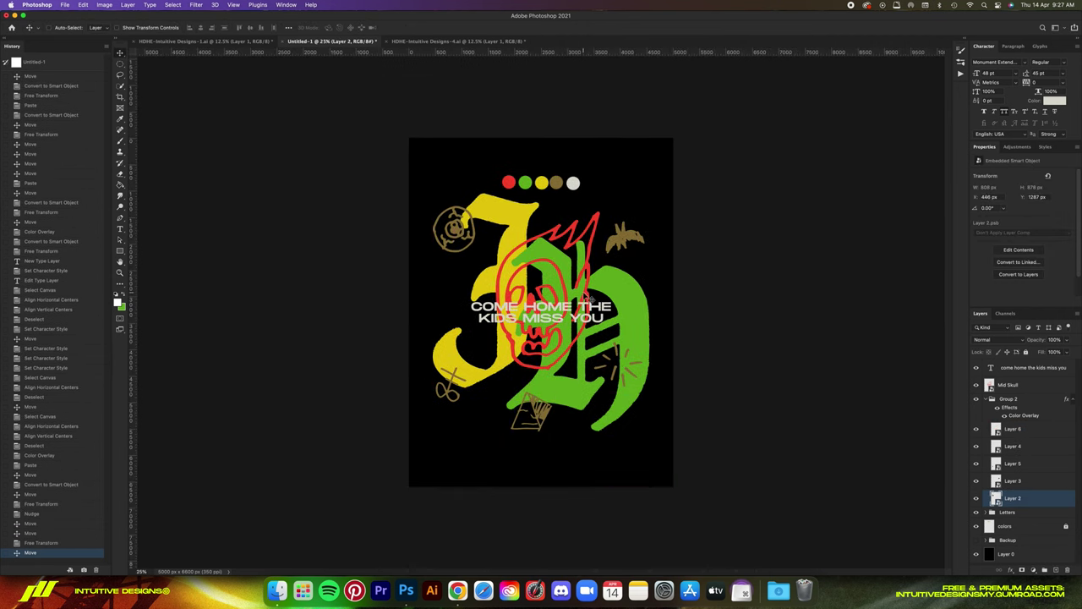
drag(477, 380, 481, 385)
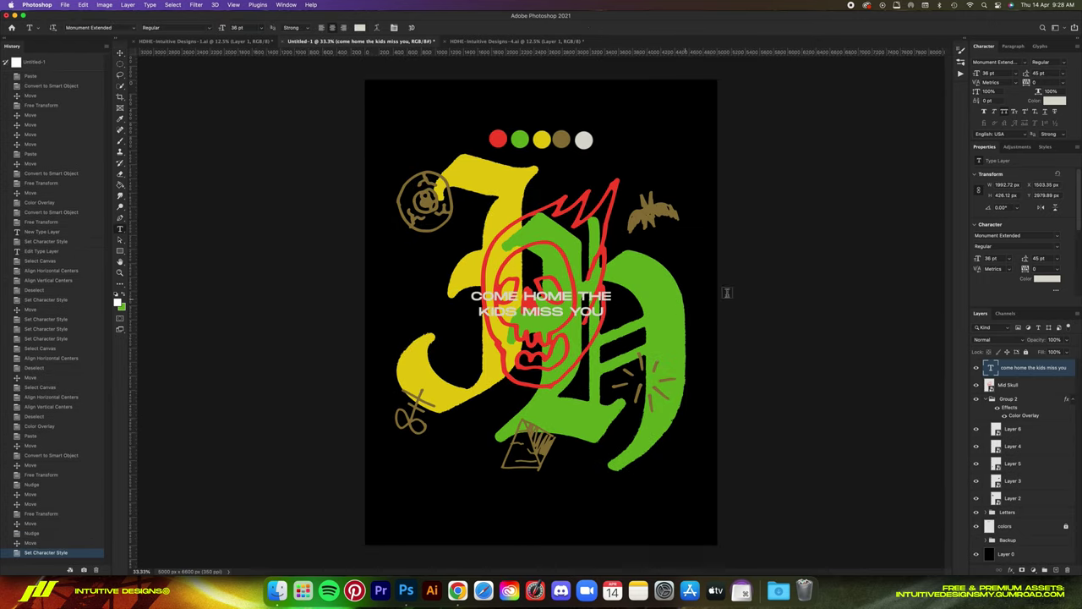
Step: Undo the slogan's change to 36 pt and rescale it over the skull with Free Transform
key(super+z)
key(super+t)
drag(542, 287, 541, 297)
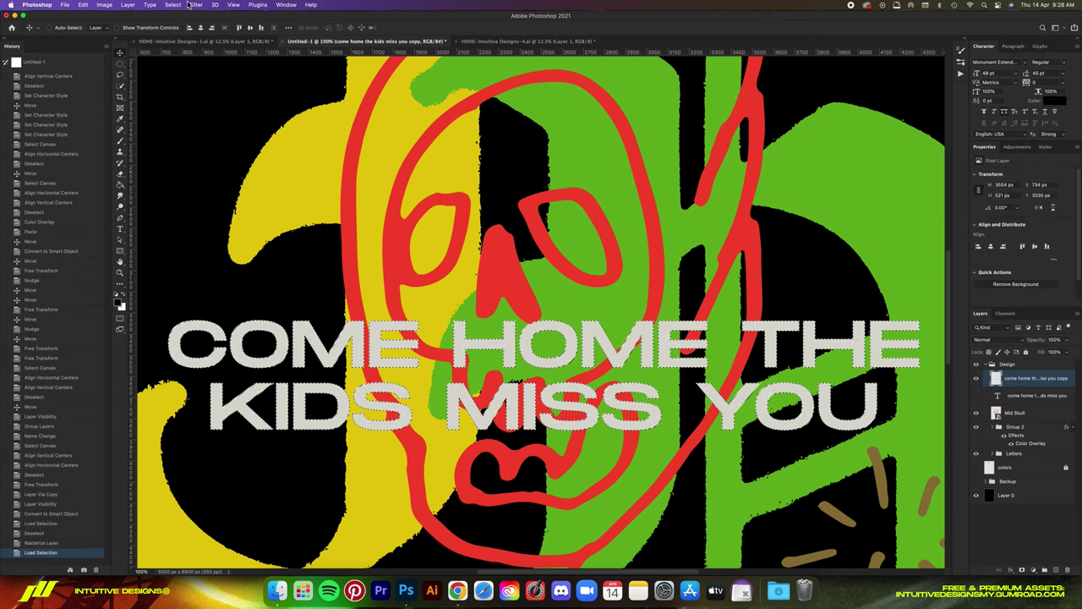
Step: Try expanding the selection around the rasterised slogan copy, then deselect and delete that copy layer
click(172, 5)
mouse_move(179, 129)
click(297, 145)
key(Return)
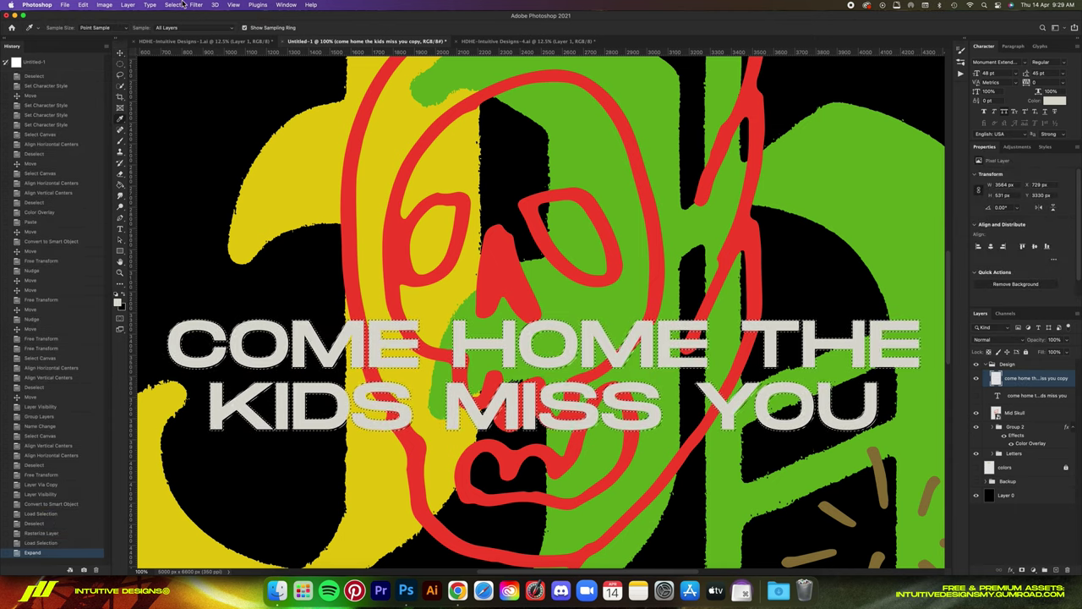
key(super+d)
key(Delete)
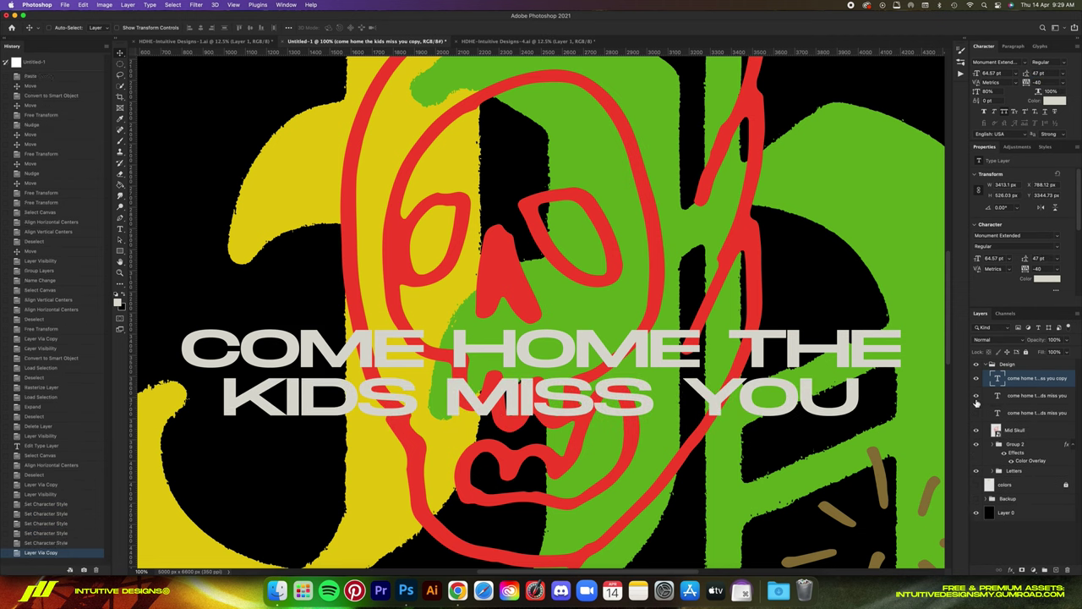
Step: Try different expansions of the selection around the new rasterised slogan copy
click(166, 5)
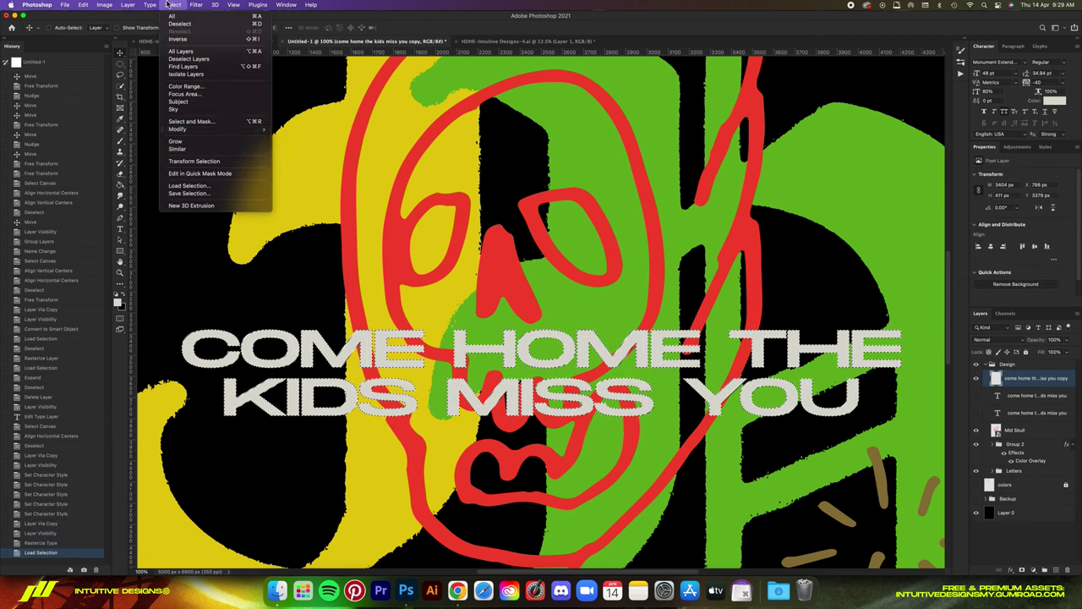
click(297, 144)
key(Return)
click(172, 4)
click(297, 145)
key(Return)
Step: Expand the slogan's selection and fill it with the off-white foreground colour to thicken the lettering
click(172, 4)
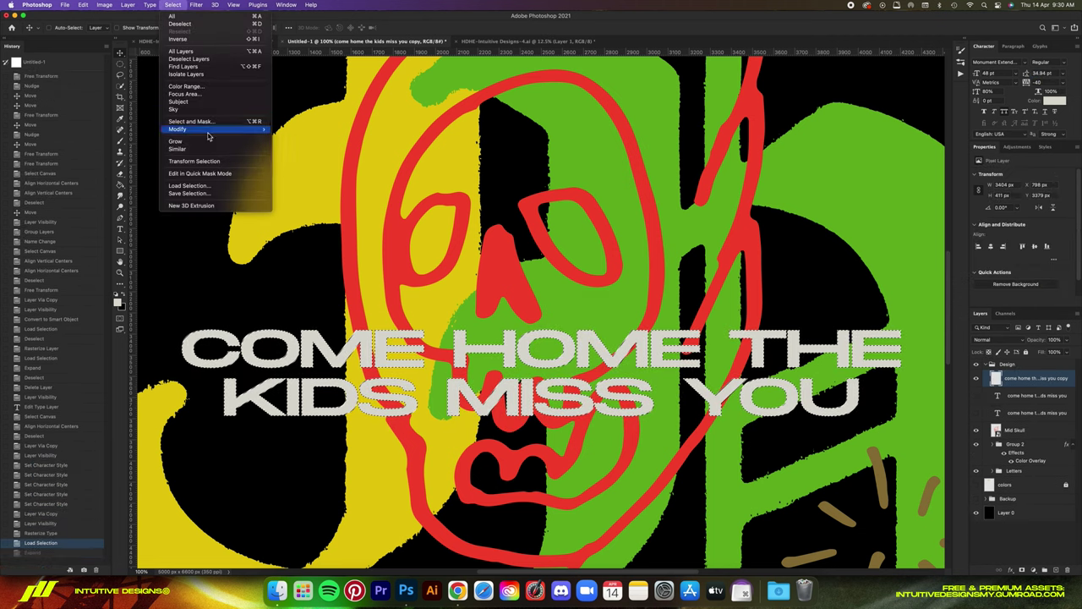
click(297, 145)
key(alt+BackSpace)
key(super+d)
Step: Check the thickened slogan from a distance and convert its layer to a smart object
key(super+minus)
key(super+minus)
key(super+minus)
key(super+minus)
key(super+minus)
key(super+plus)
key(super+plus)
right_click(1037, 378)
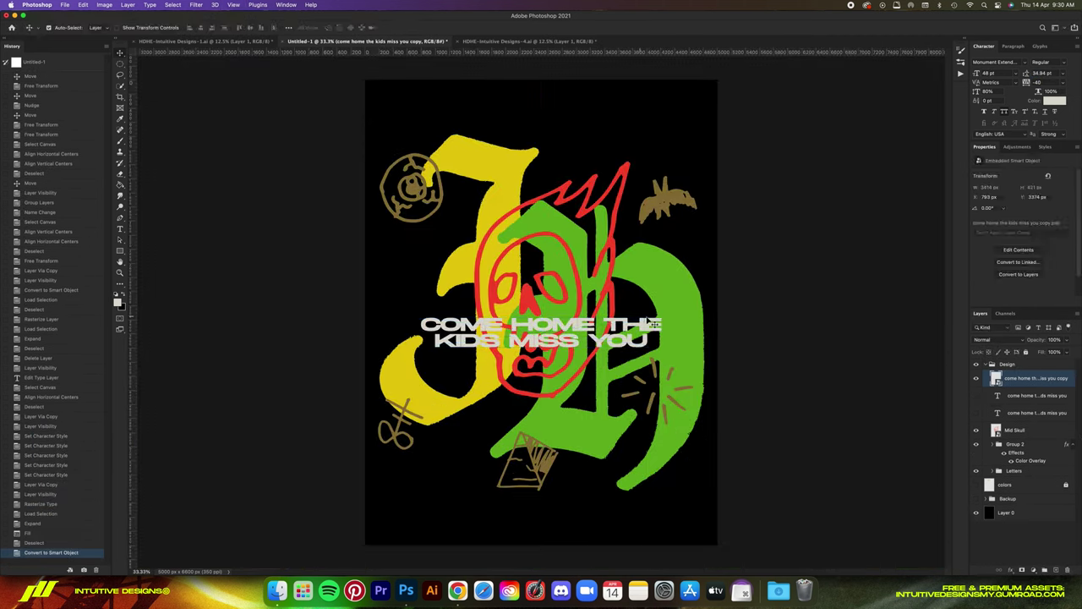
Step: Try moving the slogan smart object lower over the skull and resizing it
key(super+t)
drag(584, 334, 584, 361)
drag(660, 344, 652, 348)
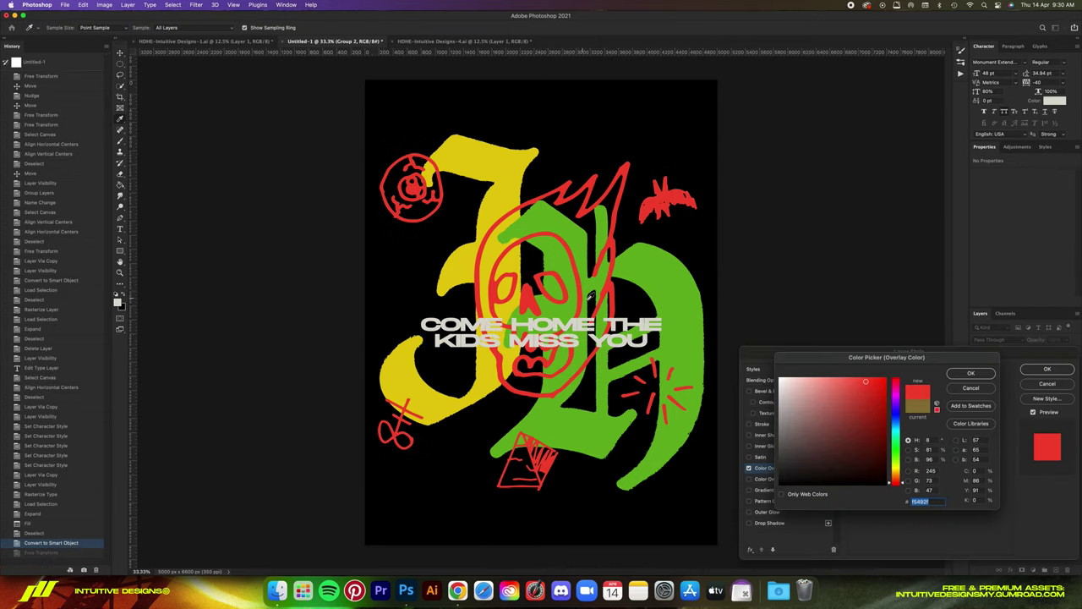
Step: Try another sampled colour as the Color Overlay of the hand-drawn elements in Group 2
click(585, 299)
click(971, 388)
click(1048, 384)
Step: Add an empty layer between the Design group and the colors layer and pick the Brush tool
click(1006, 486)
click(1056, 570)
click(976, 504)
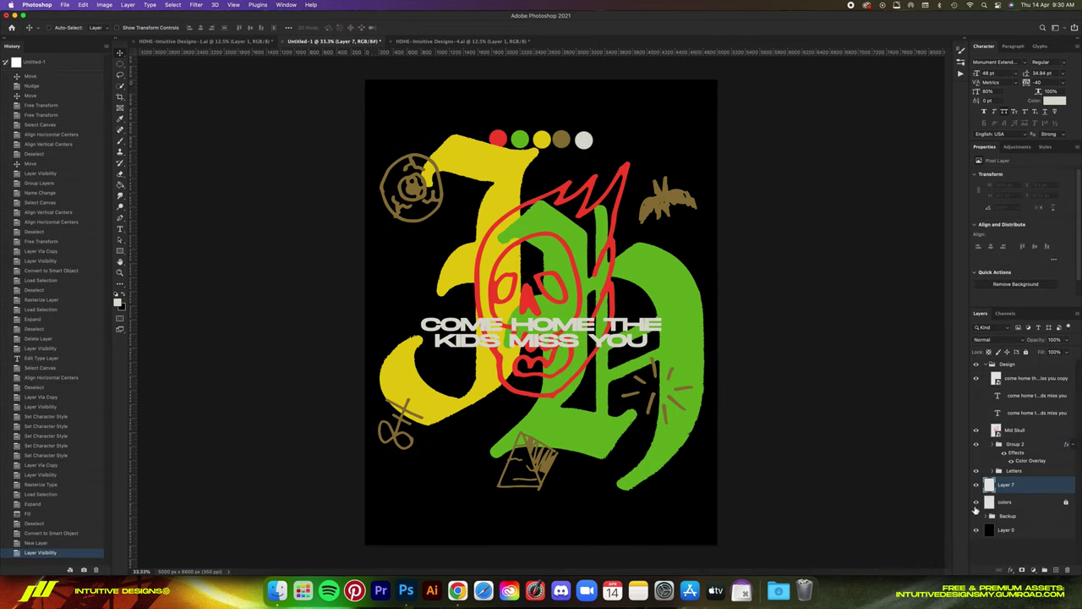
click(976, 502)
key(b)
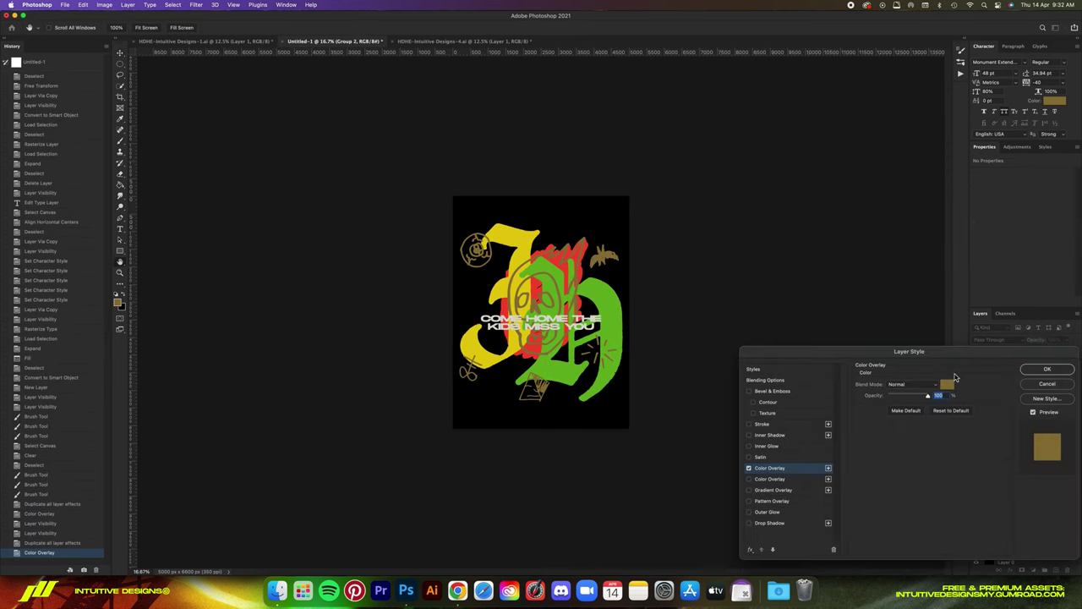
Step: Try the off-white and the red as Group 2's Color Overlay and return it to brown #8e753a
click(949, 384)
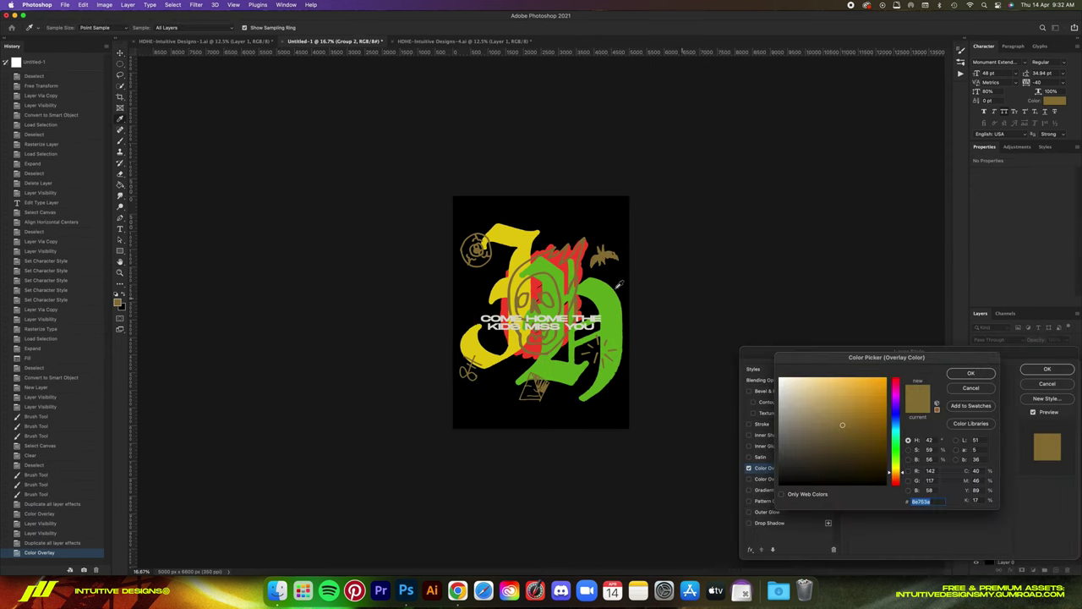
click(536, 322)
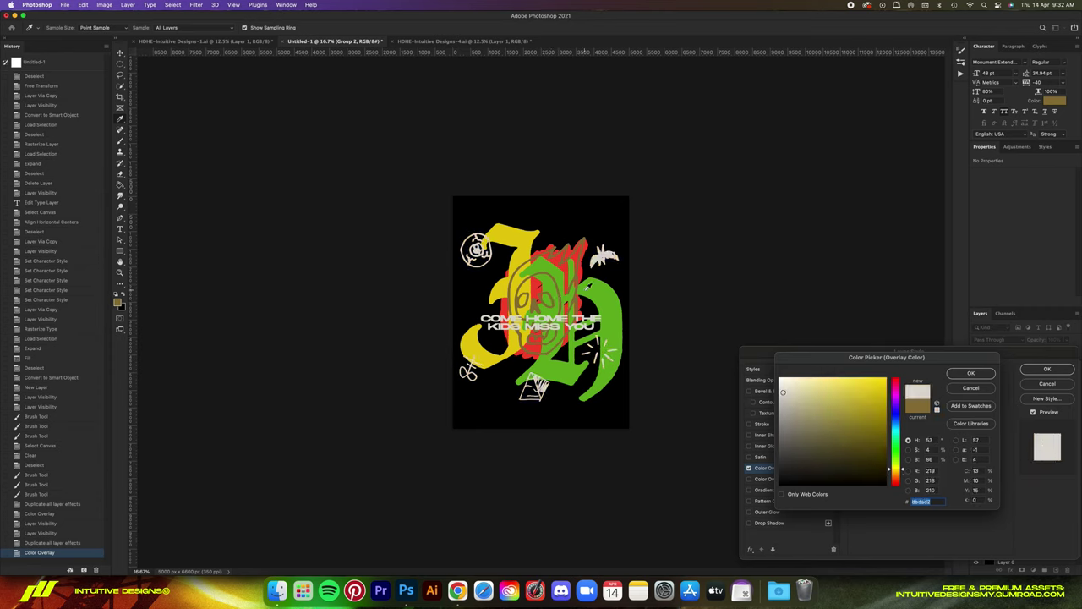
click(565, 272)
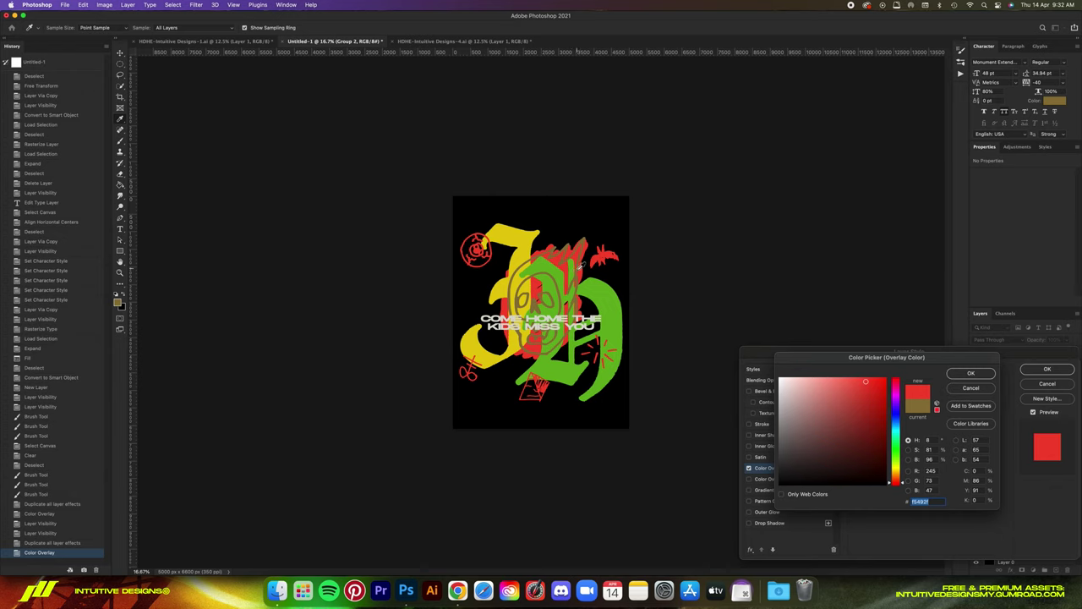
click(581, 262)
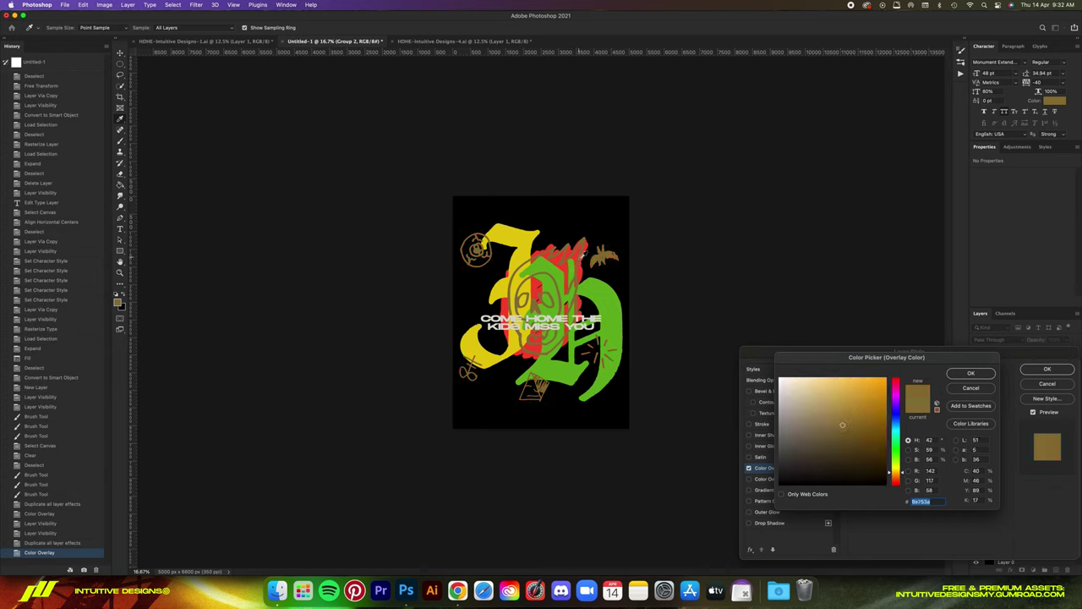
click(970, 373)
click(1047, 369)
Step: Review the whole design up close and rename Group 2 as "elemetns"
key(v)
key(super+1)
key(super+0)
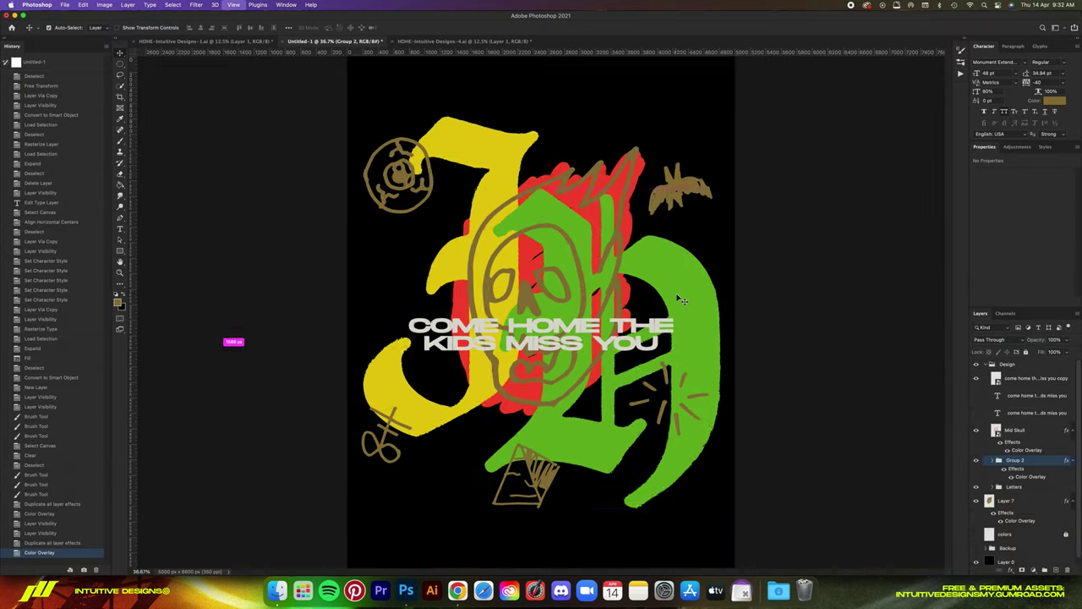
key(super+minus)
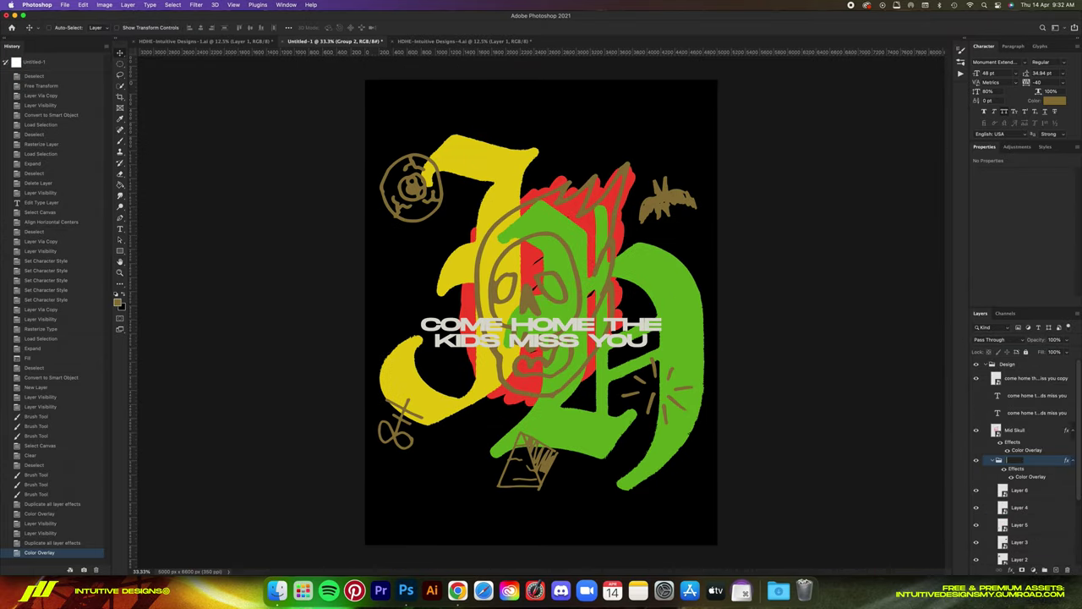
key(Return)
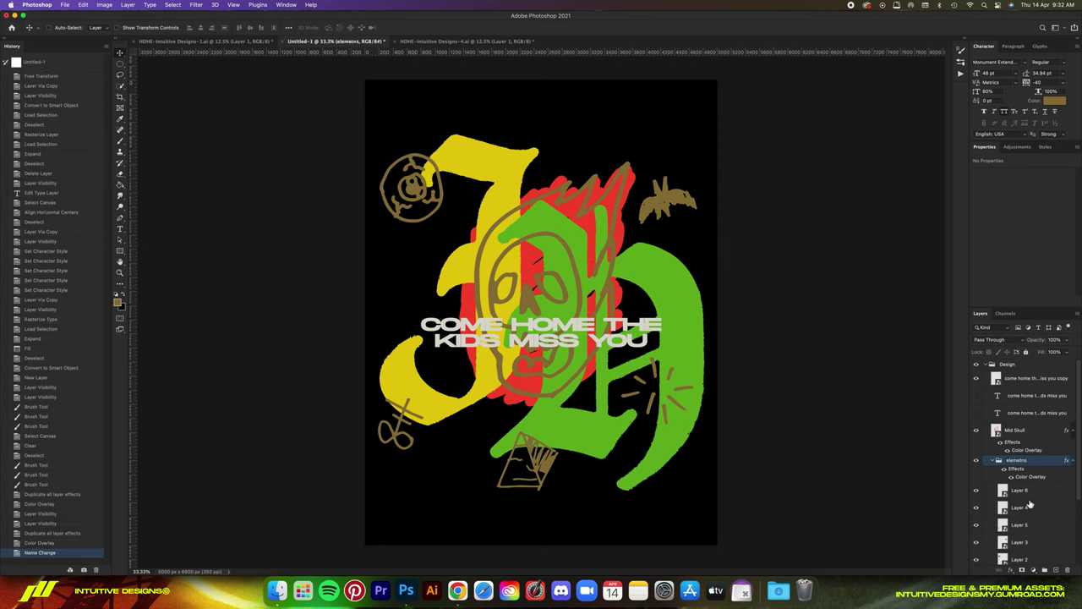
Step: Toggle the visibility of Layer 3 and Layer 2 in the renamed group to identify which drawing each holds
click(1025, 496)
click(979, 544)
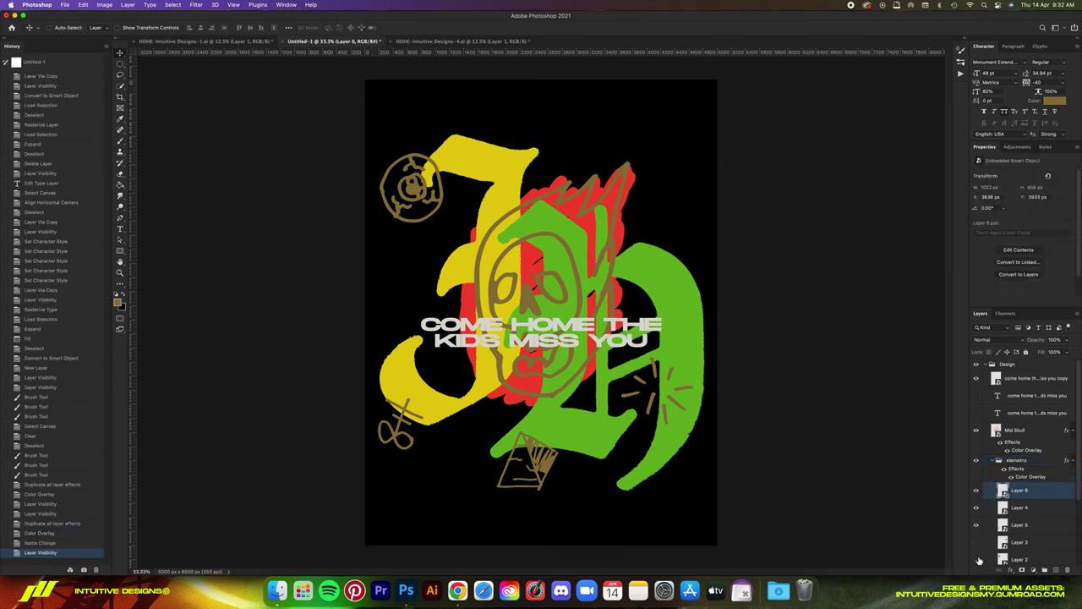
click(979, 560)
click(979, 559)
click(979, 544)
click(1025, 559)
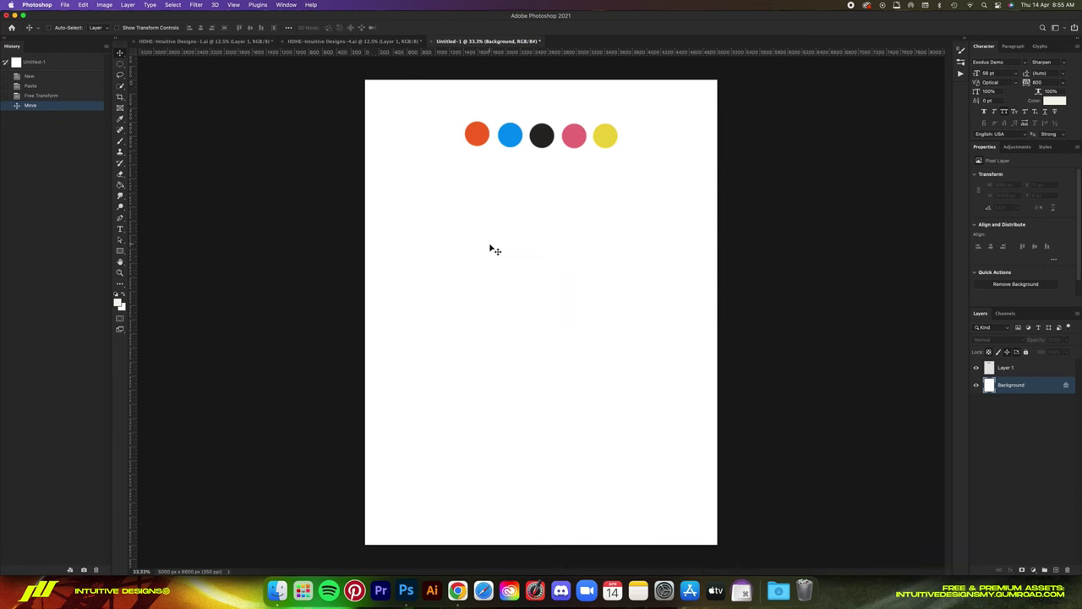
Step: Add a solid color fill layer in off-white #f5f4ec above the Background layer
click(120, 304)
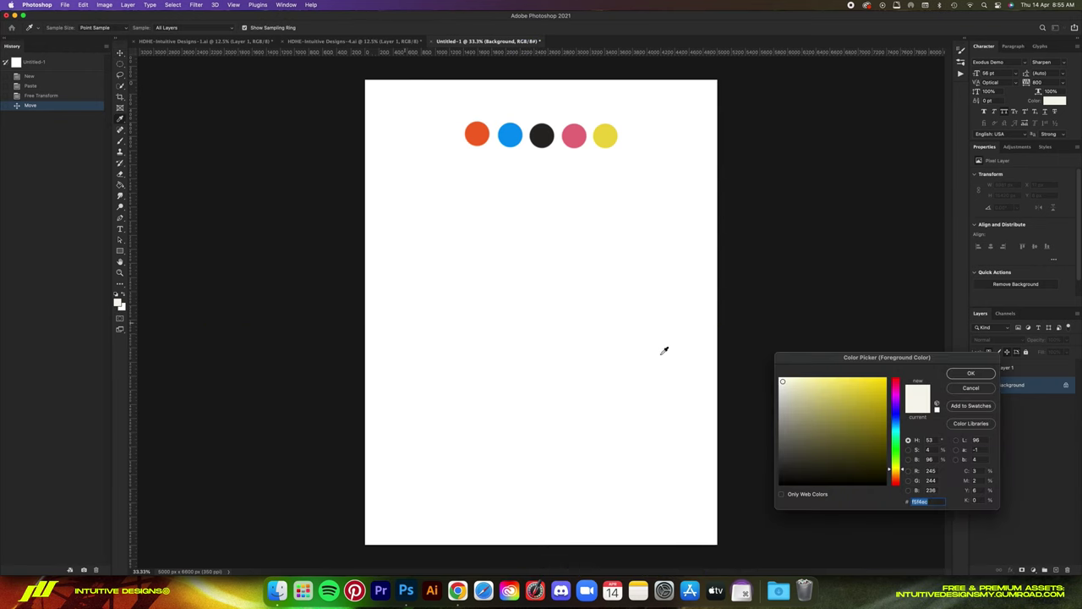
click(977, 391)
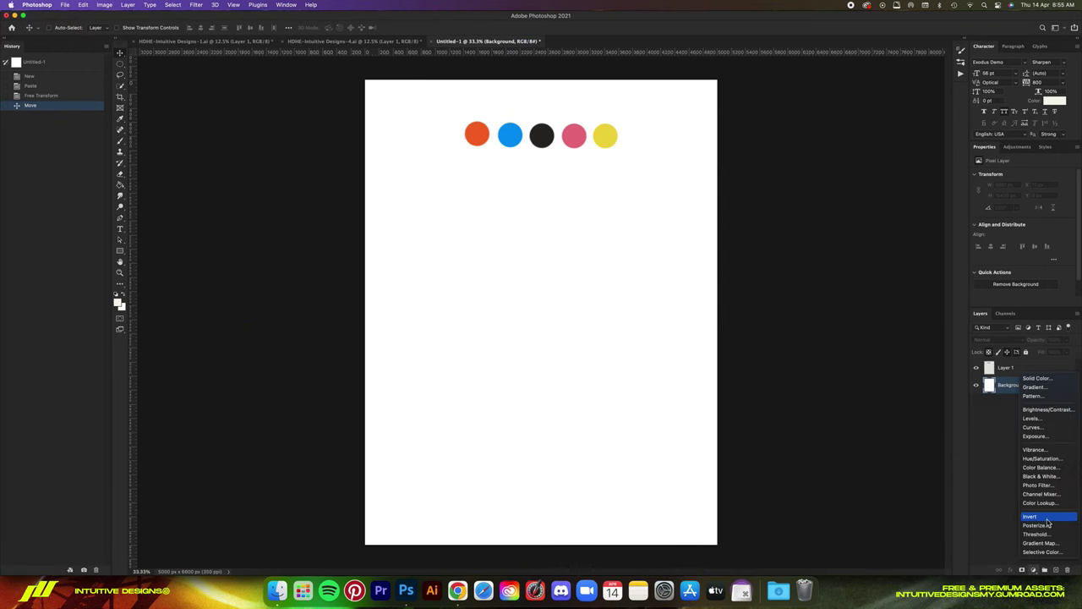
click(1045, 379)
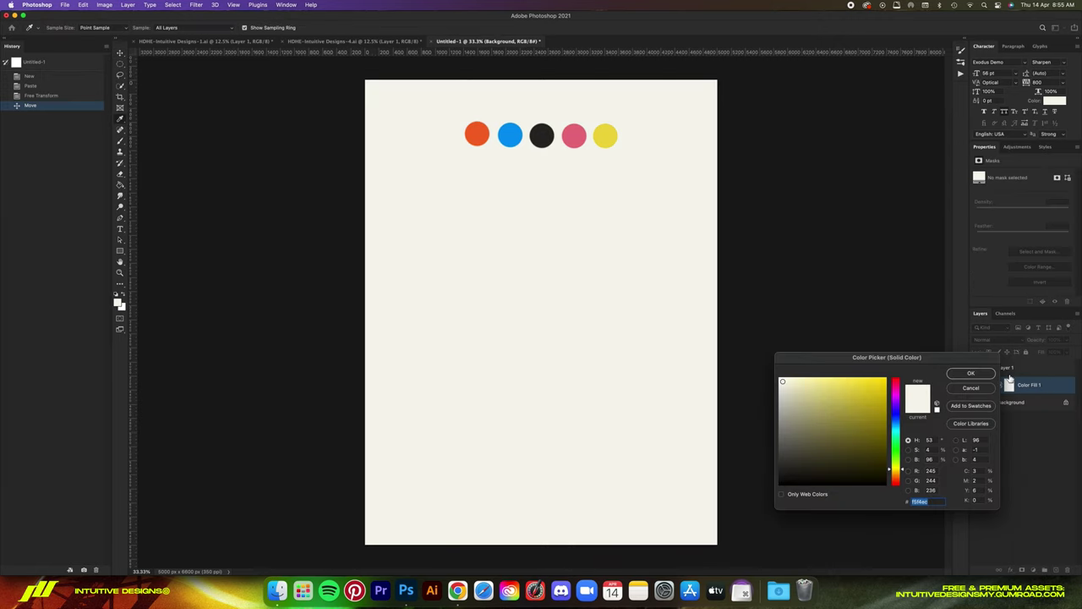
click(982, 373)
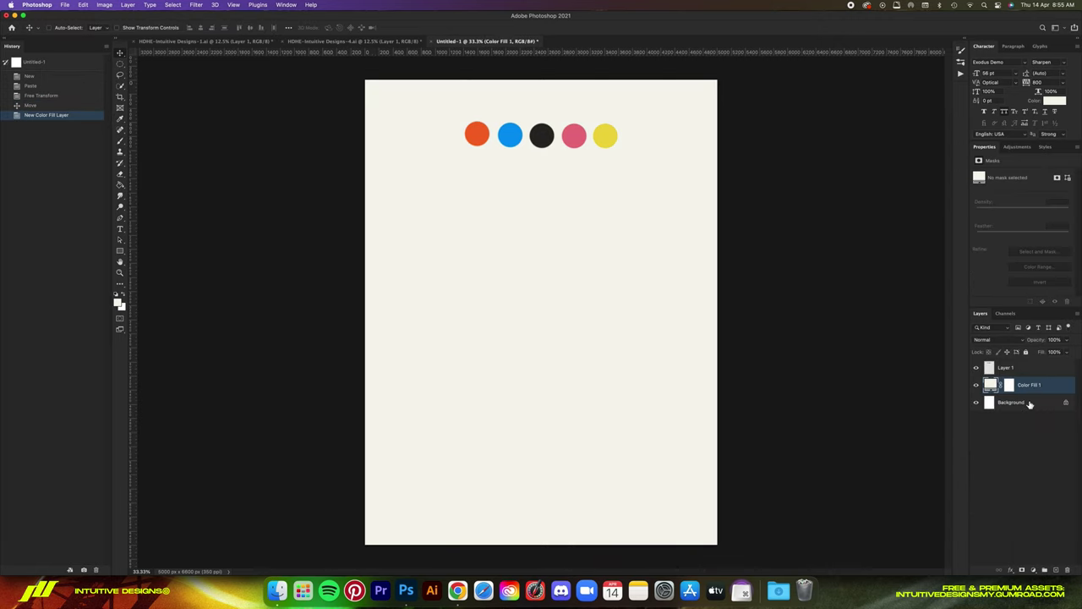
Step: Delete the Background layer, and rename the palette layer as "Color" and lock it
click(1030, 403)
key(Delete)
double_click(1006, 367)
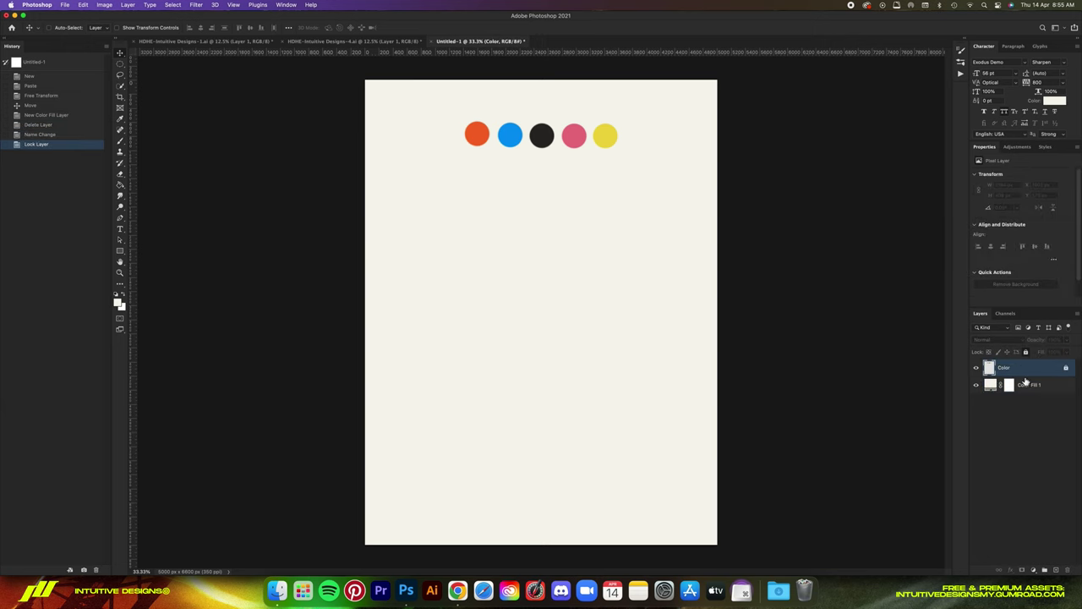
click(1026, 391)
Step: Copy the side-view skull from HDHE-Intuitive Designs-4.ai into Untitled-1 and place it on the canvas below the palette
click(339, 42)
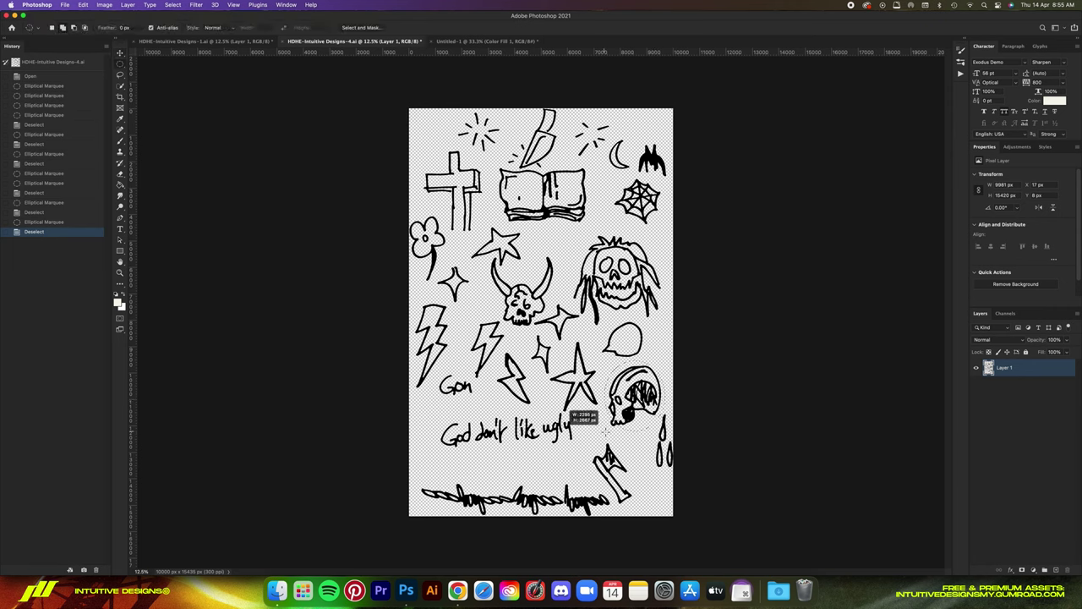
drag(605, 431, 599, 439)
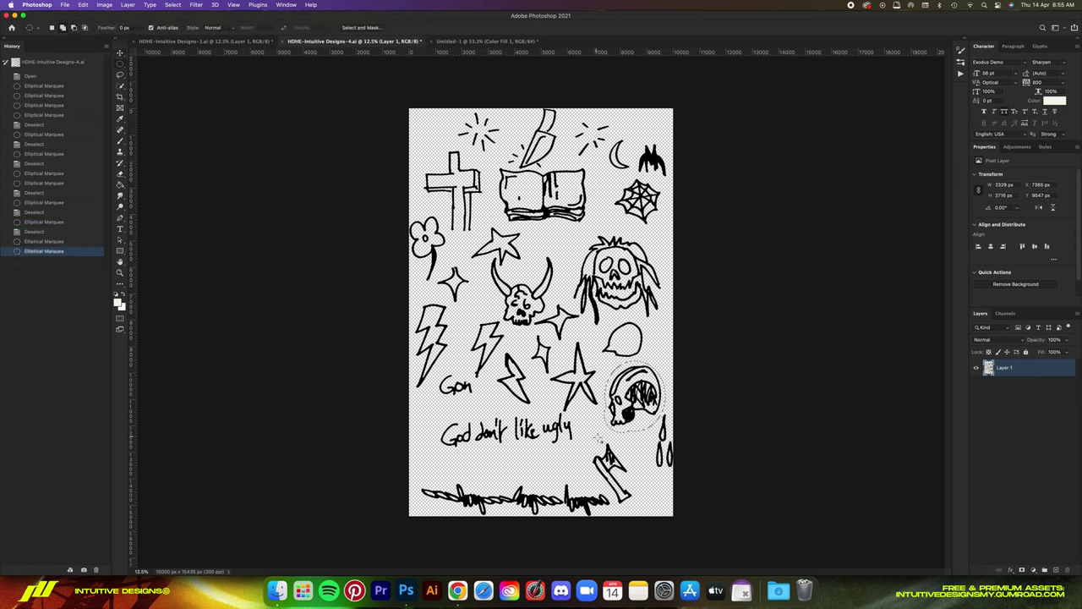
key(cmd+c)
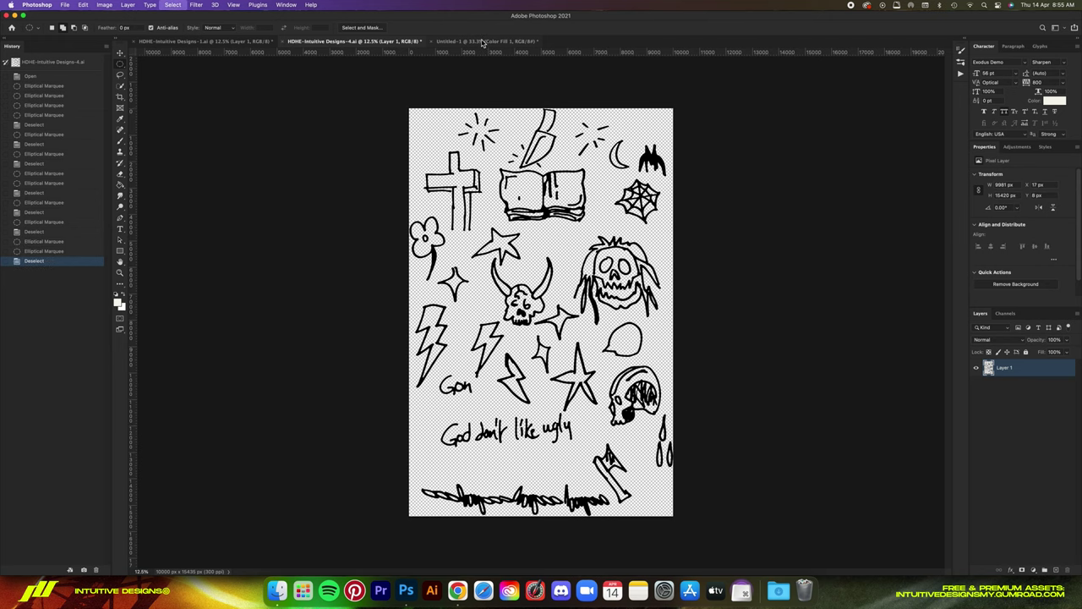
click(484, 41)
key(cmd+v)
drag(630, 337, 568, 298)
Step: Flip the skull drawing horizontally so that it faces the other way
key(super+t)
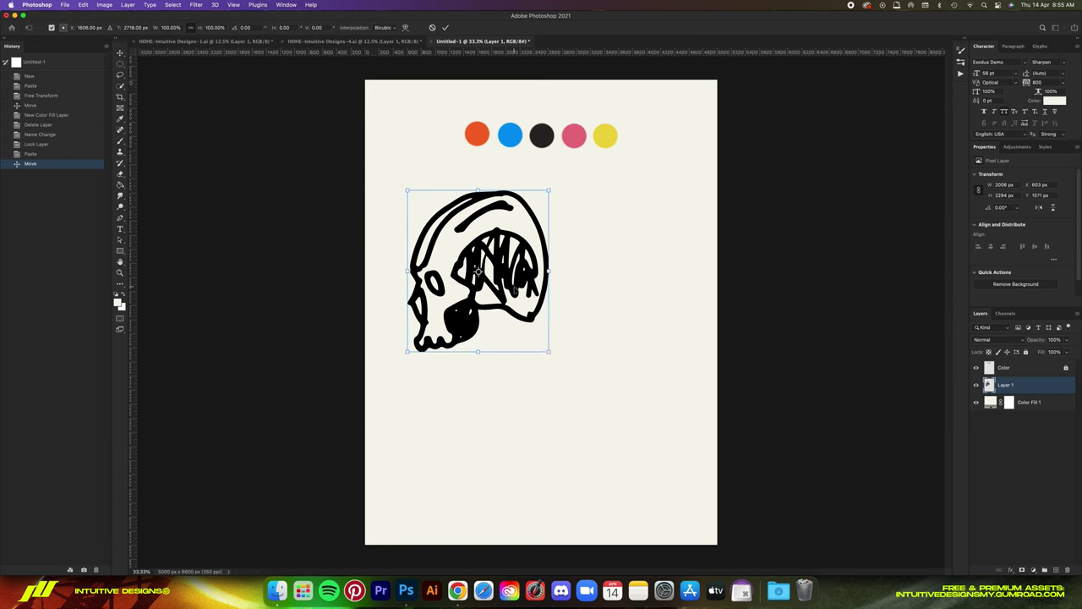
right_click(515, 287)
click(541, 456)
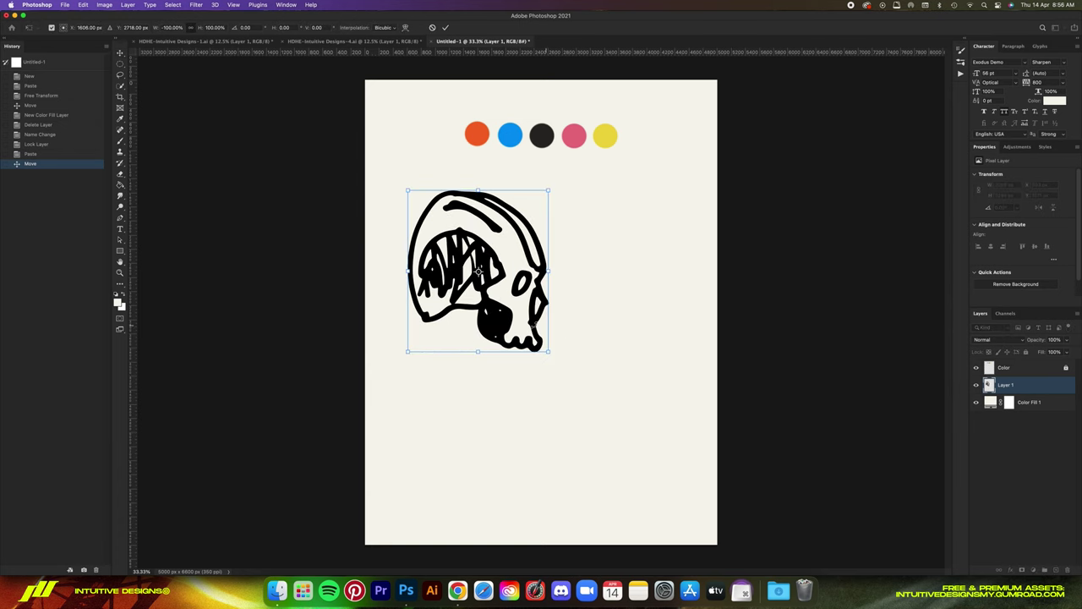
key(Return)
Step: Open another sheet from the HANDDRAWN HORROR folder and bring its flame drawing into Untitled-1
click(359, 42)
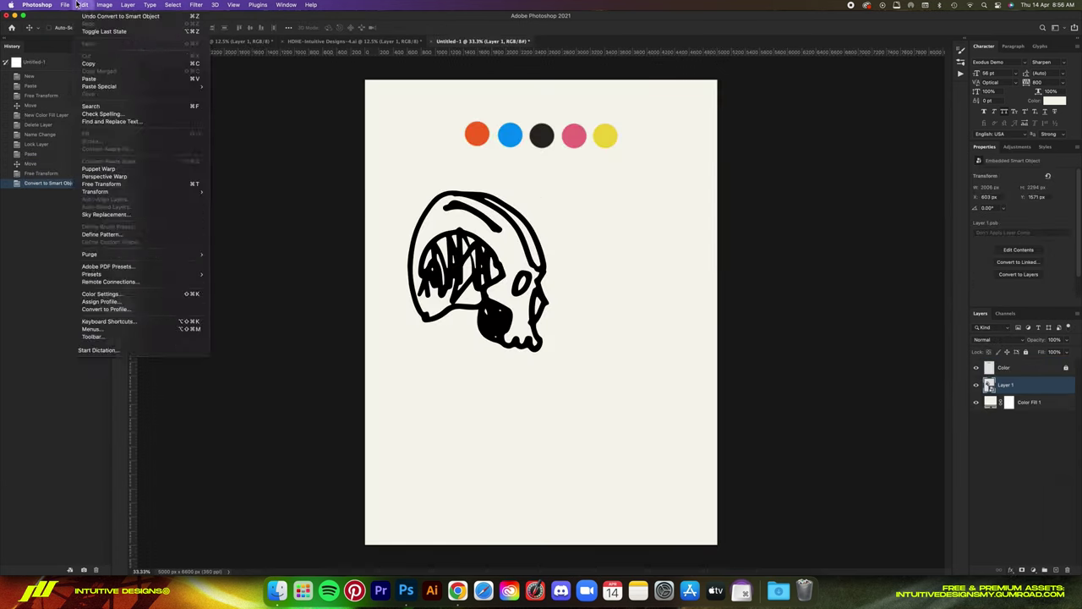
click(76, 31)
double_click(259, 77)
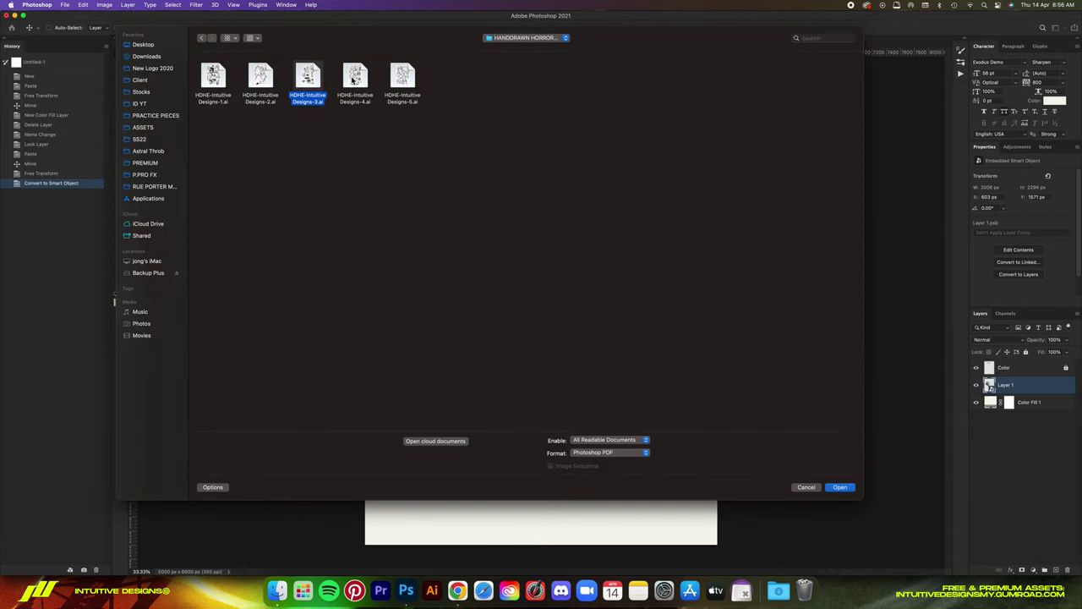
double_click(268, 79)
click(728, 417)
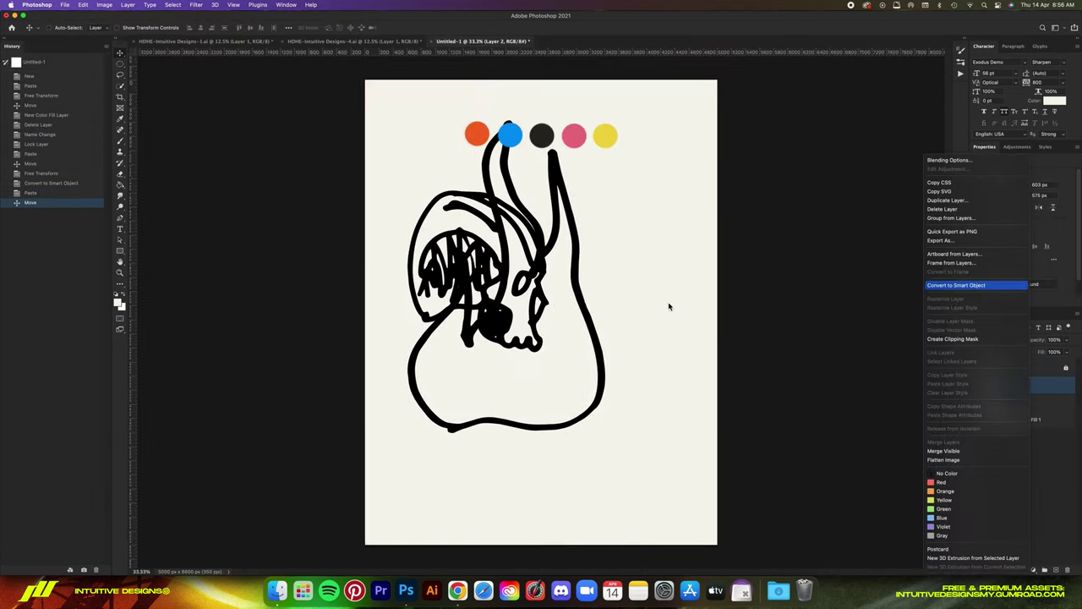
Step: Flip the flame and scale it to about 81%, and tilt the skull about 30° counterclockwise near the canvas center
mouse_move(669, 304)
mouse_down()
mouse_move(536, 142)
mouse_move(541, 172)
mouse_up()
key(Return)
click(1007, 402)
drag(482, 254, 541, 345)
key(super+t)
key(Return)
Step: Rotate and reposition the flame drawing so that it trails diagonally up from the back of the skull
click(1006, 384)
key(super+t)
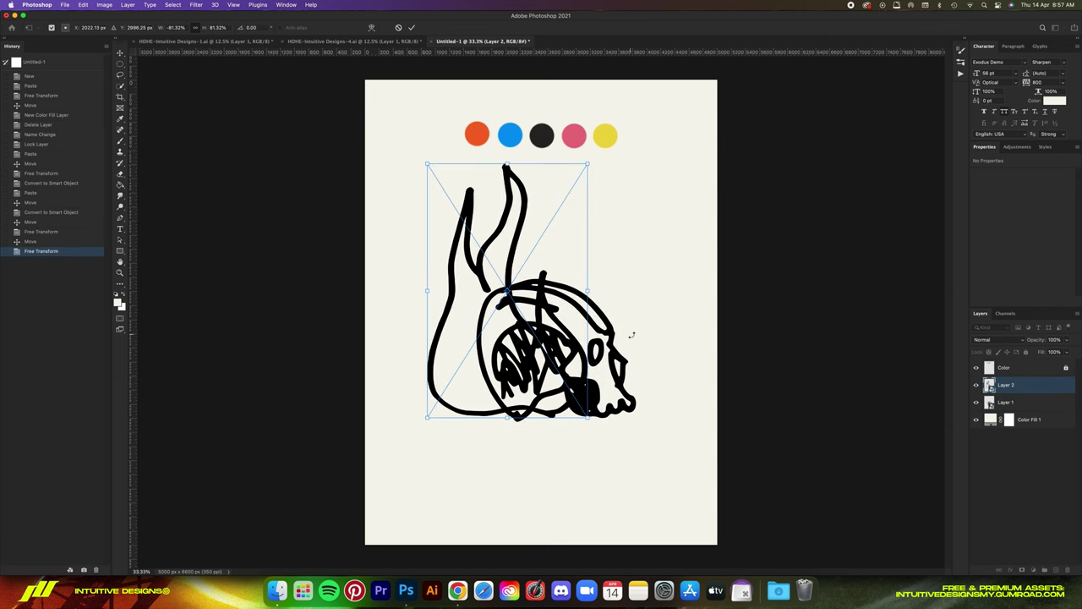
drag(632, 334, 634, 255)
drag(550, 304, 541, 281)
key(Return)
Step: Reorder the flame layer beneath the skull and add an empty layer between them for painting
drag(1019, 385, 1024, 410)
click(1056, 570)
key(b)
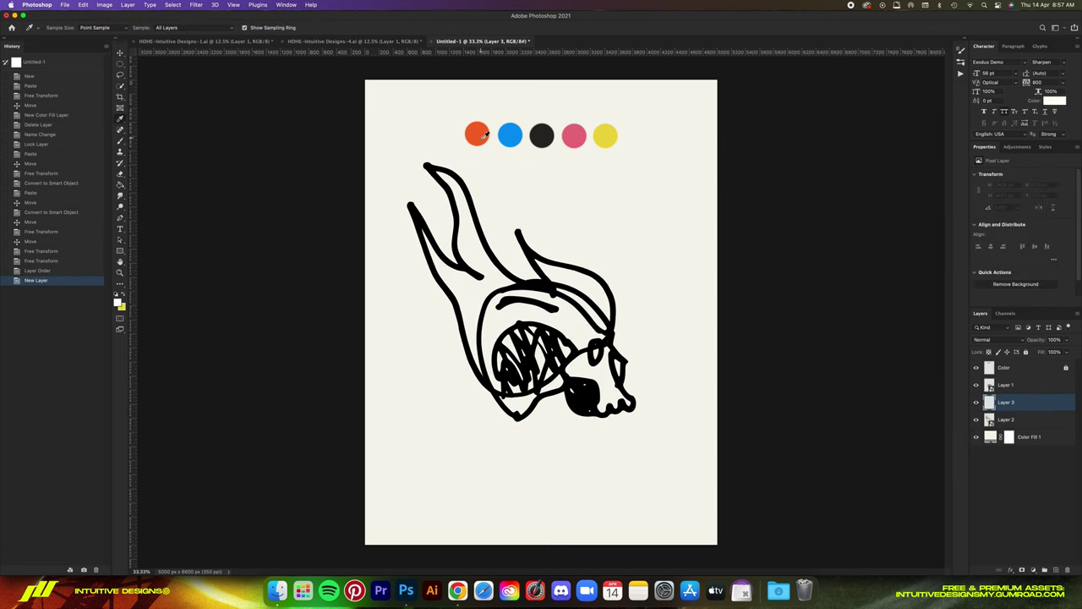
mouse_move(514, 298)
mouse_down()
mouse_move(592, 315)
mouse_move(548, 415)
mouse_move(499, 325)
mouse_move(629, 408)
mouse_up()
key(super+a)
key(BackSpace)
key(super+d)
Step: Paint the skull's interior yellow on Layer 3 with a smaller brush
key(bracketleft)
key(bracketleft)
mouse_move(584, 336)
mouse_down()
mouse_move(524, 415)
mouse_move(560, 398)
mouse_up()
Step: Add a layer above the flame drawing and paint the flame's interior orange
click(1006, 419)
click(1056, 570)
key(x)
mouse_move(421, 230)
mouse_down()
mouse_move(473, 310)
mouse_move(469, 275)
mouse_up()
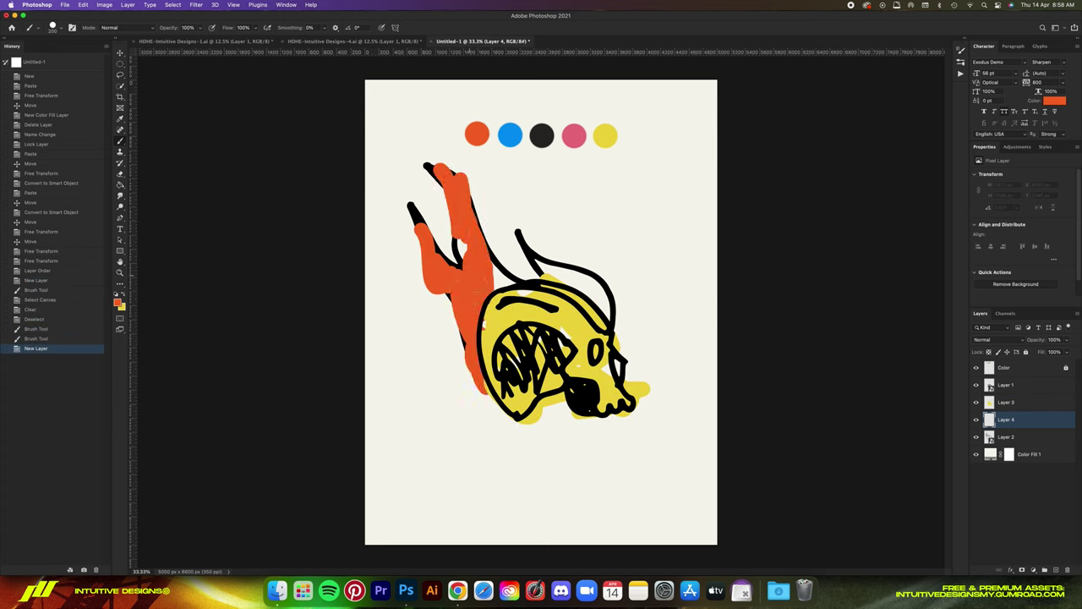
drag(577, 327, 610, 302)
Step: Reorder the orange paint layer beneath the flame's line art and nudge the flame slightly down
drag(1006, 420, 1006, 445)
shift+click(1006, 420)
drag(623, 285, 626, 300)
Step: Extend the orange paint on Layer 4 around the back and underside of the skull
click(1006, 437)
mouse_move(453, 317)
mouse_down()
mouse_move(475, 394)
mouse_move(510, 418)
mouse_move(565, 407)
mouse_up()
drag(575, 413, 601, 417)
key(v)
Step: Group the skull, flame and paint layers and name the group "Mid"
key(super+minus)
key(super+minus)
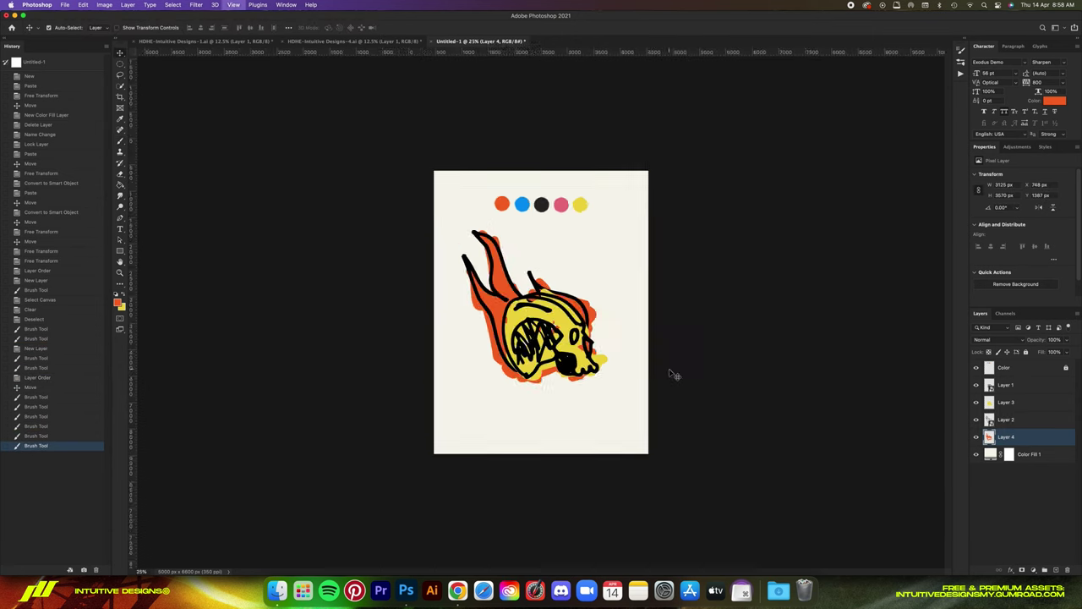
key(super+plus)
key(super+plus)
key(super+minus)
key(super+minus)
key(super+plus)
shift+click(1031, 388)
key(super+g)
double_click(1004, 382)
text(Mid)
key(Return)
Step: Nudge the Mid group slightly down the canvas
key(super+a)
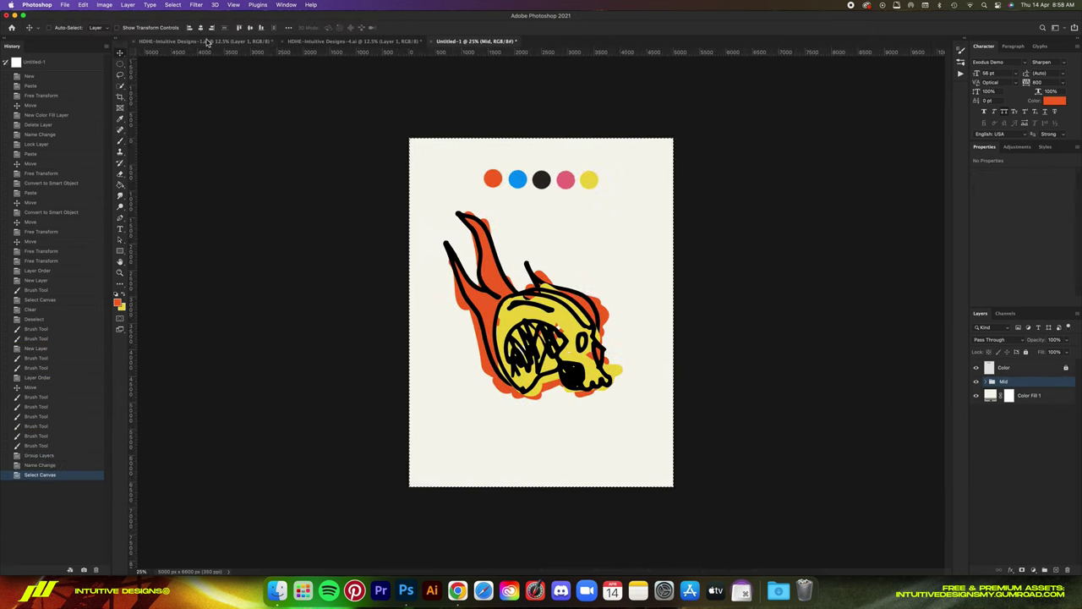
key(super+d)
drag(631, 405, 632, 415)
Step: Sample the palette's near-black and apply it as a Color Overlay to the line art of Layer 1 and Layer 2
click(1004, 368)
double_click(976, 368)
key(i)
click(541, 180)
click(977, 367)
click(986, 381)
click(1036, 395)
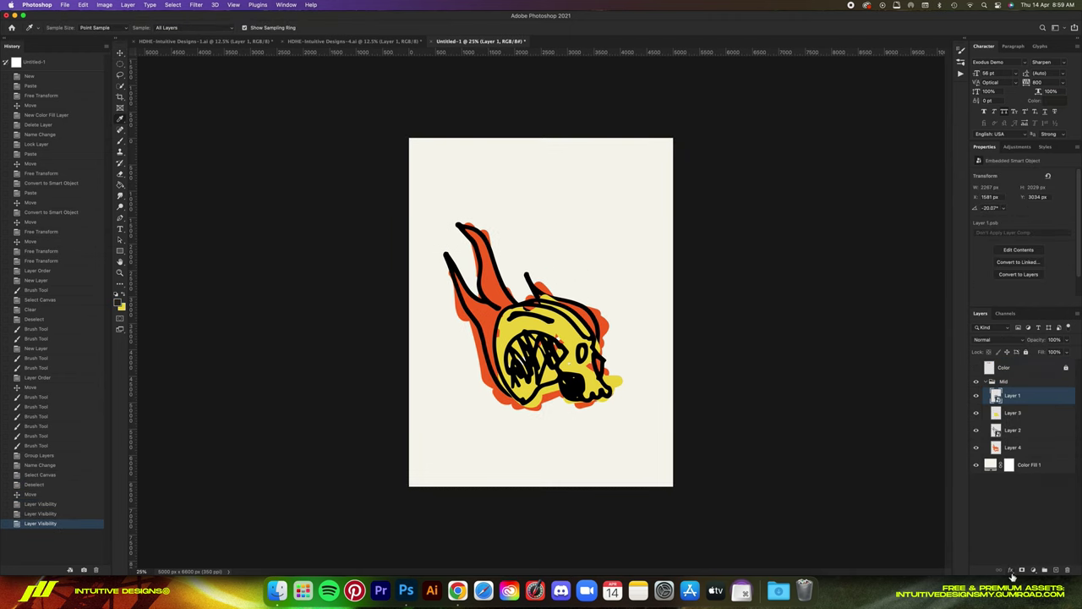
double_click(1036, 396)
drag(1066, 395, 1016, 442)
Step: Try the palette's pink as the skull line art's Color Overlay and undo the change
click(977, 368)
click(993, 381)
click(977, 367)
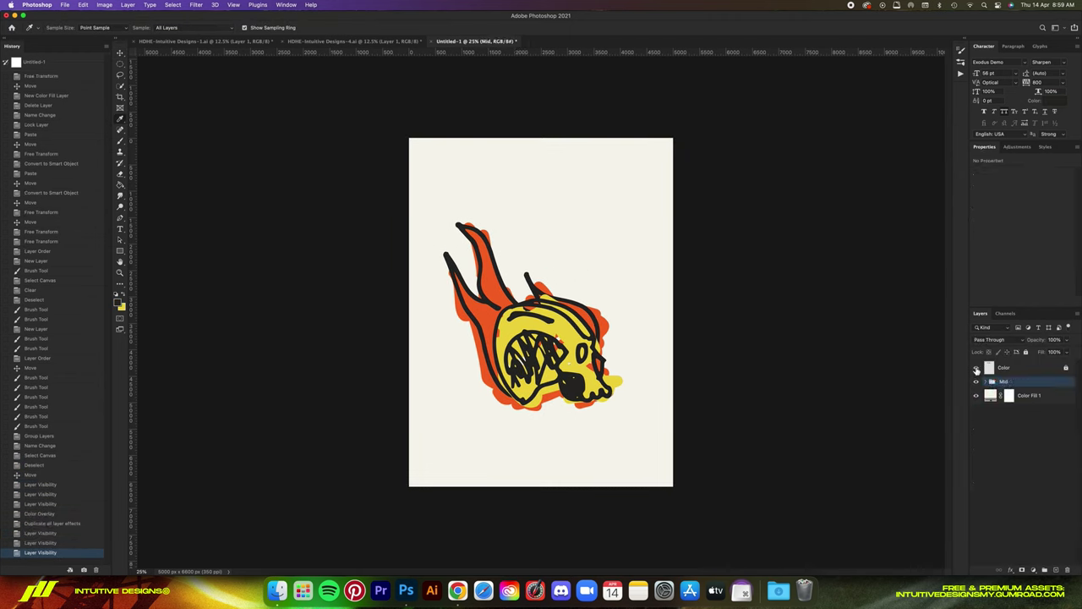
click(986, 382)
double_click(1024, 415)
click(956, 386)
click(566, 180)
click(971, 373)
click(1041, 371)
double_click(1024, 466)
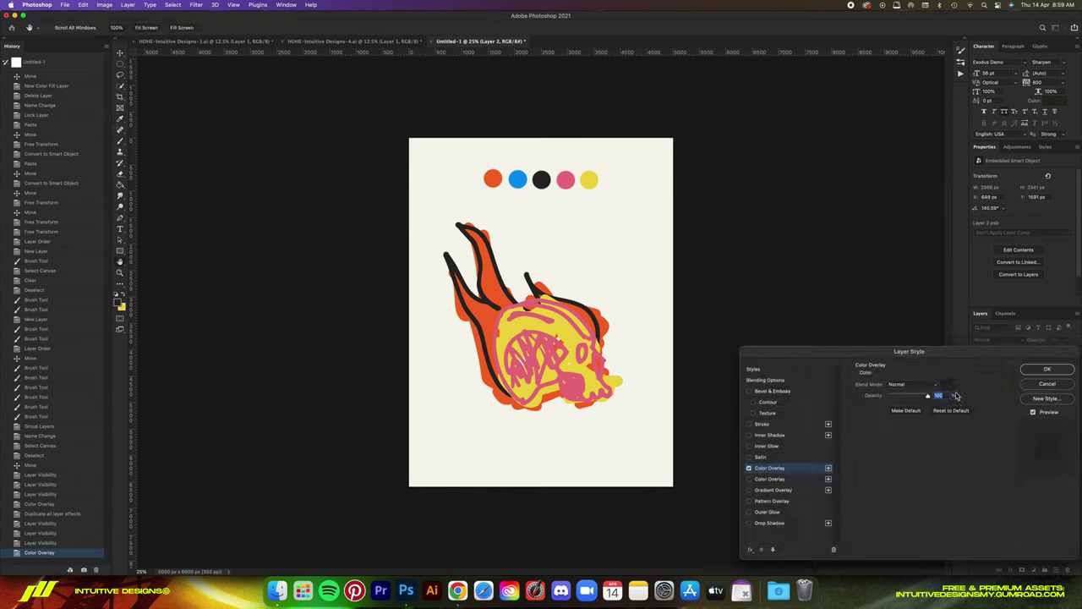
click(957, 387)
key(Escape)
click(1048, 386)
key(super+z)
Step: Flip the flame line art and its orange paint horizontally together and stand them upright above the skull
key(super+equal)
super+click(1015, 480)
mouse_move(618, 357)
mouse_down()
mouse_move(610, 335)
mouse_move(669, 342)
mouse_move(690, 277)
mouse_up()
key(super+t)
right_click(585, 332)
click(620, 507)
drag(641, 255, 616, 258)
key(Return)
Step: Paint orange on Layer 4 to fill the gaps around the skull's back and base
click(1014, 479)
key(b)
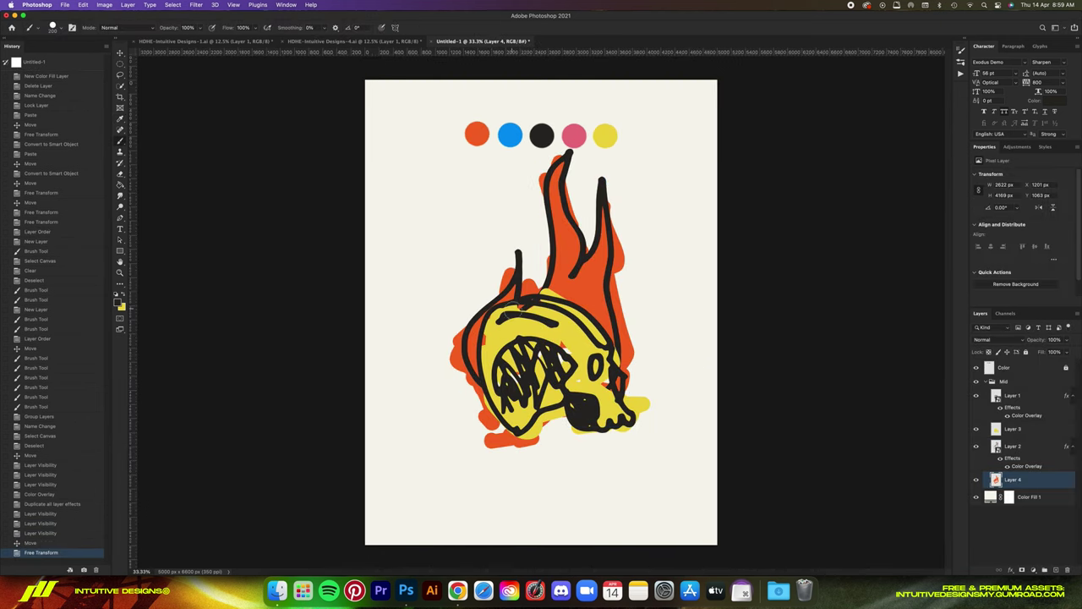
drag(502, 427, 468, 377)
mouse_move(541, 439)
mouse_down()
mouse_move(628, 441)
mouse_move(648, 403)
mouse_up()
drag(545, 267, 541, 286)
key(super+z)
Step: Center the Mid group horizontally and vertically on the canvas and hide the Color layer
key(v)
key(super+minus)
key(super+minus)
key(super+minus)
key(super+equal)
key(super+equal)
click(987, 382)
key(super+a)
click(200, 28)
click(249, 27)
key(super+d)
click(977, 368)
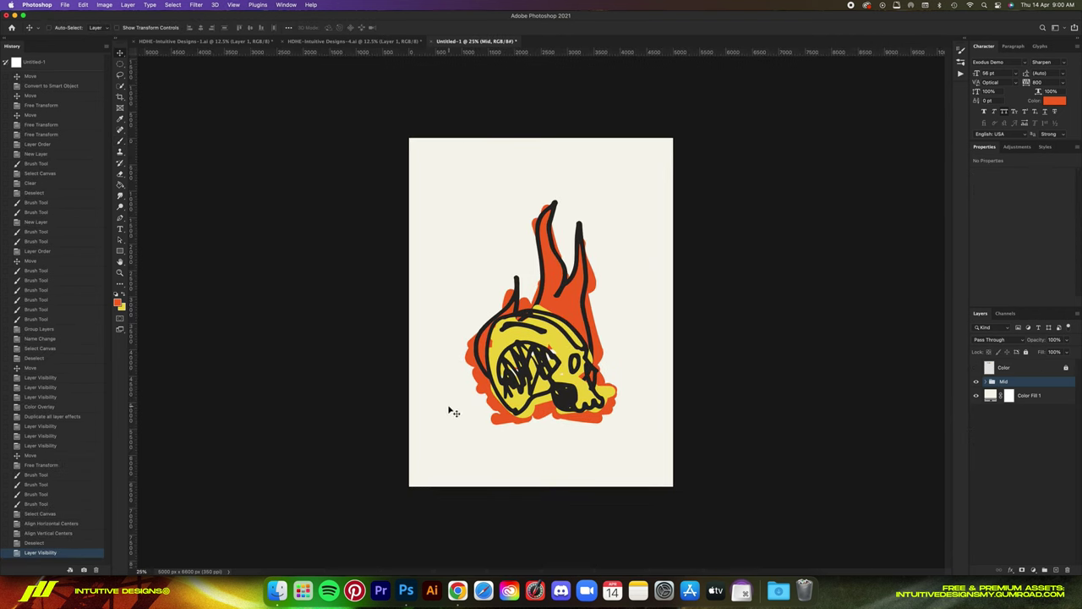
Step: Select the open book drawing in HDHE-Intuitive Designs-4.ai and copy it into Untitled-1
click(353, 42)
key(super+plus)
drag(512, 178, 511, 178)
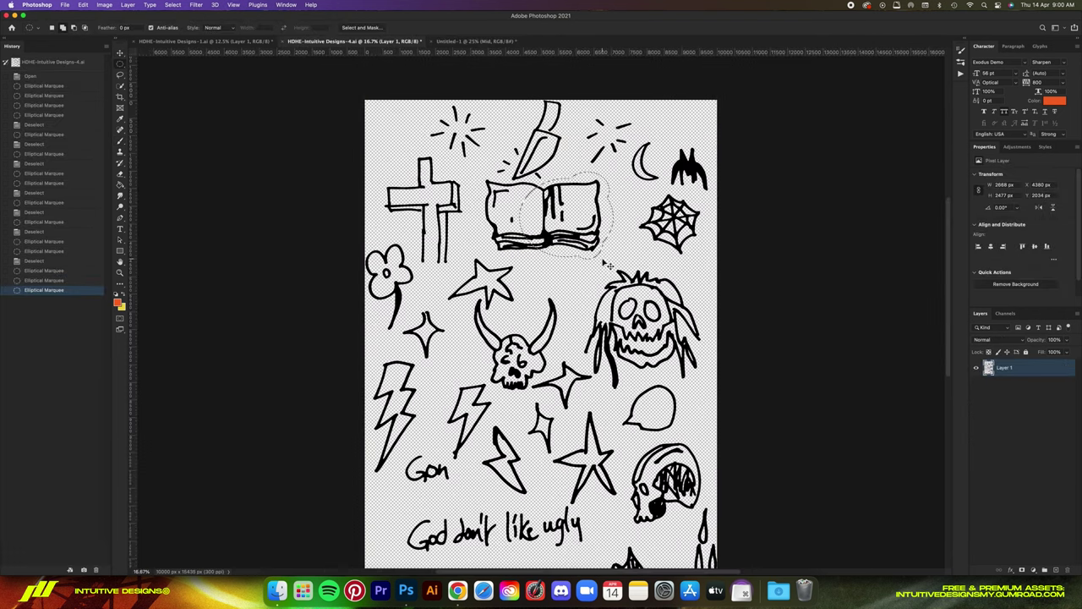
key(super+equal)
drag(541, 334, 448, 229)
key(super+c)
click(476, 42)
key(super+v)
Step: Order the book beneath the Mid group and place it under the skull near the lower edge of the canvas
key(v)
drag(611, 265, 611, 338)
key(super+bracketleft)
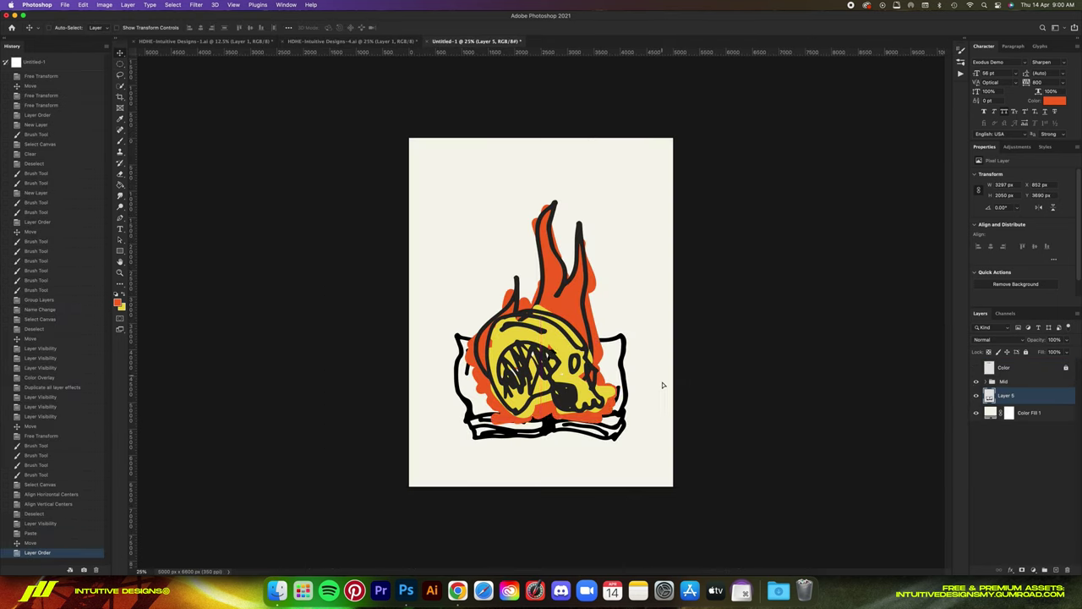
drag(665, 384, 664, 424)
Step: Duplicate the near-black Color Overlay onto the book drawing and rename its layer as "book"
click(986, 382)
drag(1012, 455, 1009, 505)
click(987, 381)
double_click(1007, 395)
text(book)
key(Return)
Step: Center the book horizontally on the canvas and move it up together with the Mid group
key(super+a)
key(super+d)
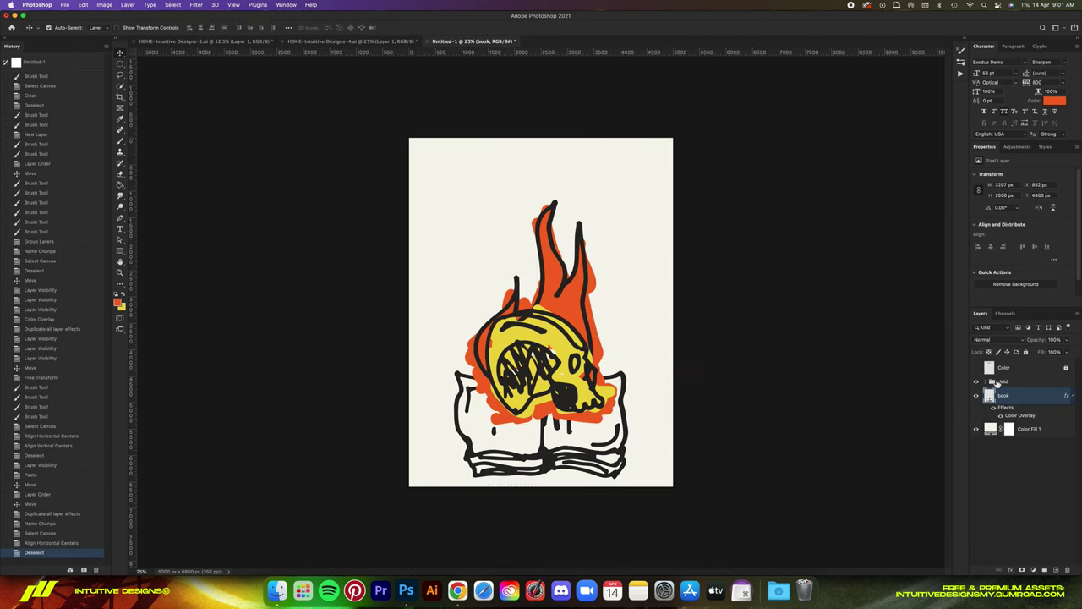
shift+click(1001, 382)
drag(671, 400, 672, 360)
click(1010, 395)
key(super+z)
Step: Thin the book's outlines by masking the layer with its own contracted selection
key(super+equal)
super+click(989, 396)
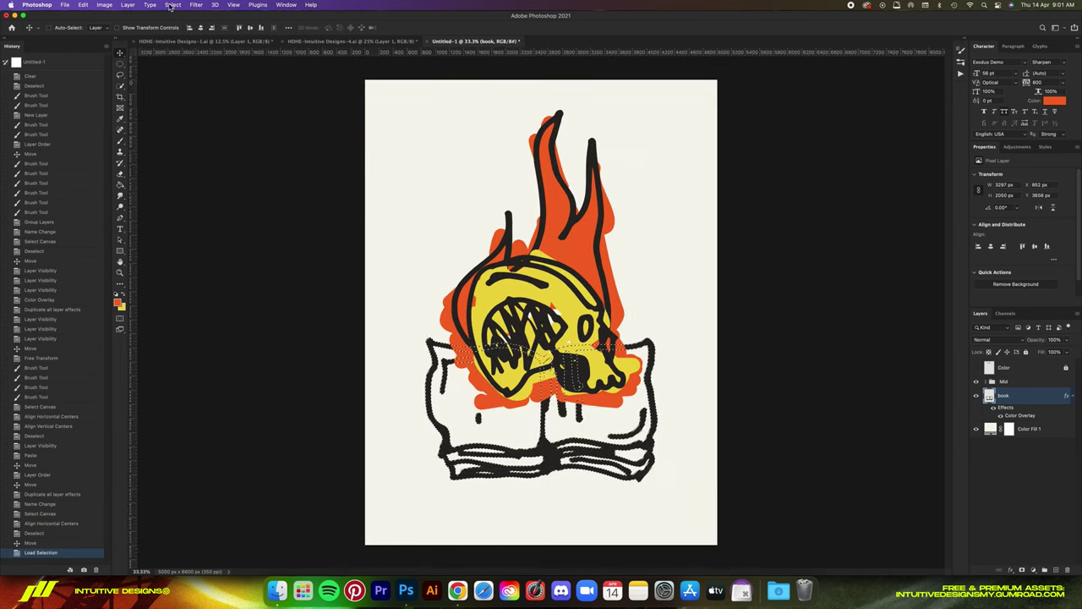
click(173, 5)
click(293, 153)
key(Return)
click(1022, 570)
Step: Thin the skull line art of Layer 1 with a layer mask made from its contracted outline selection
click(986, 382)
super+click(997, 396)
click(292, 152)
key(Return)
click(1022, 570)
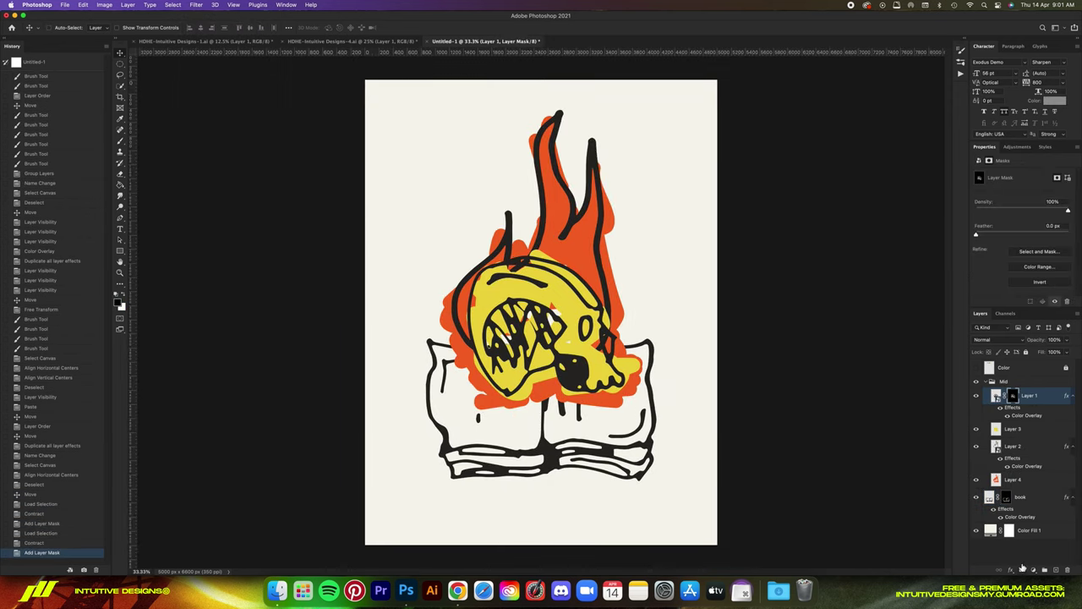
Step: Thin the flame line art of Layer 2 with a mask from its contracted selection, and move the book up slightly
super+click(996, 446)
click(172, 6)
click(292, 152)
key(Return)
click(1022, 570)
click(986, 382)
drag(617, 413, 616, 395)
Step: Recolor the book's Color Overlay with the blue sampled from the palette swatches
click(976, 368)
key(i)
click(510, 134)
click(976, 368)
double_click(1026, 415)
click(971, 373)
click(1047, 369)
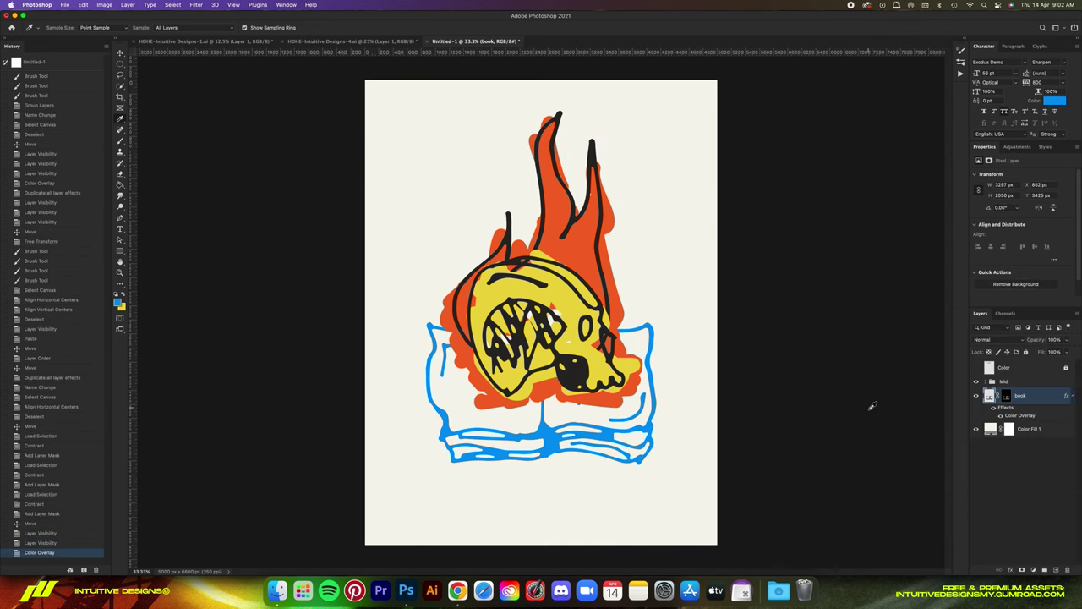
Step: Add a new layer above Color Fill 1 and brush a rough black fill behind the book drawing
click(1043, 433)
click(1056, 570)
click(976, 368)
click(976, 369)
key(b)
mouse_move(431, 330)
mouse_down()
mouse_move(440, 378)
mouse_move(520, 455)
mouse_move(561, 413)
mouse_move(487, 402)
mouse_up()
mouse_move(626, 328)
mouse_down()
mouse_move(652, 335)
mouse_move(660, 405)
mouse_up()
mouse_move(429, 404)
mouse_down()
mouse_move(427, 414)
mouse_move(422, 383)
mouse_up()
drag(446, 464, 609, 458)
Step: Step back through the edits to Layer 5 and restore its black brush strokes
key(super+z)
key(super+z)
key(super+shift+z)
key(super+minus)
key(super+minus)
key(super+plus)
key(super+z)
key(super+z)
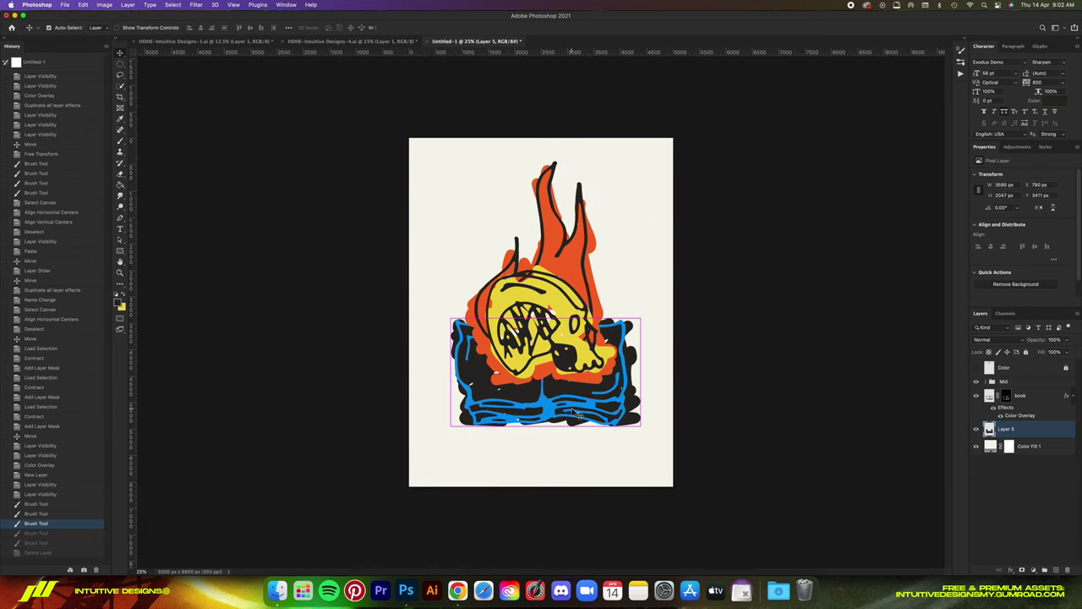
key(super+shift+z)
key(super+shift+z)
Step: Hide Layer 5 and set the book's Color Overlay to black, 000000
click(976, 429)
double_click(1020, 415)
click(959, 392)
text(000000)
key(Return)
key(Return)
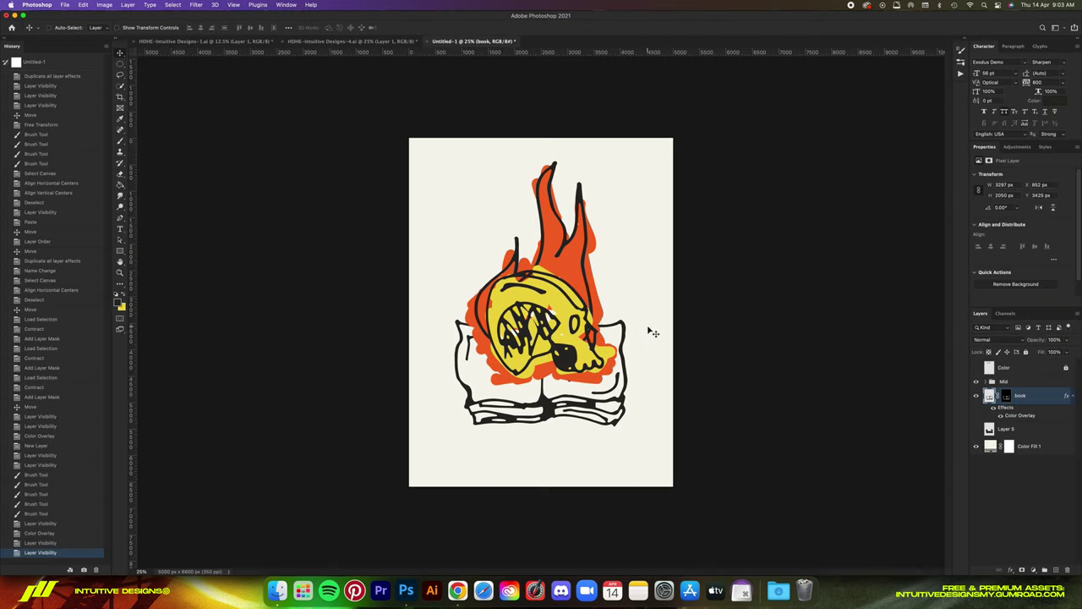
Step: Create a new layer above the Mid group for brush lettering
key(super+shift+alt+n)
key(super+bracketright)
key(b)
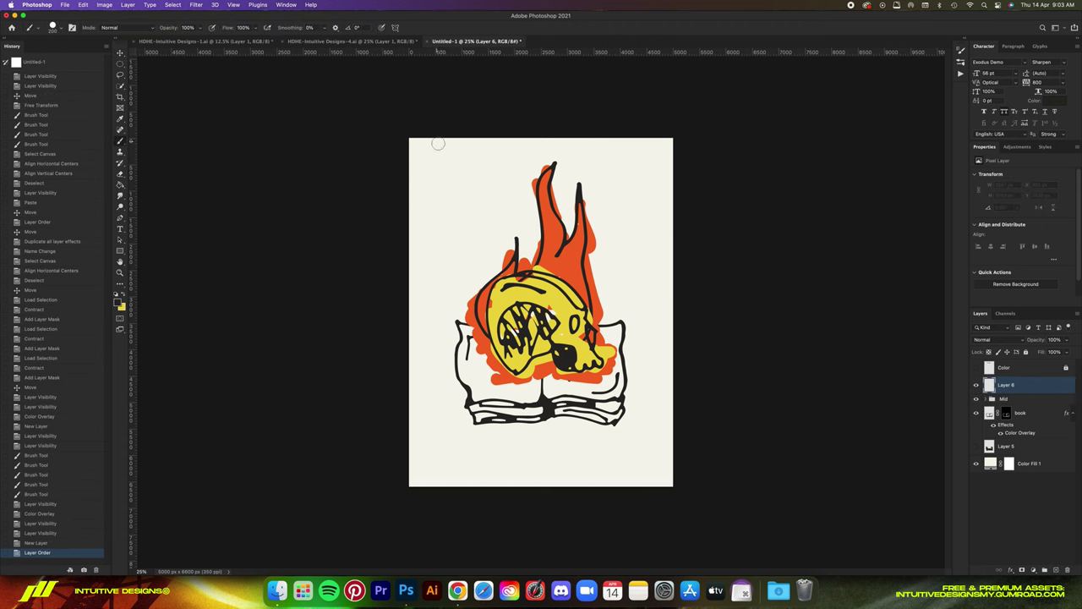
drag(485, 194, 449, 230)
key(super+a)
key(Delete)
key(super+d)
Step: Paint the thick black block letters "JA" across the upper part of the canvas, with the J larger than the A
key(super+plus)
key(super+plus)
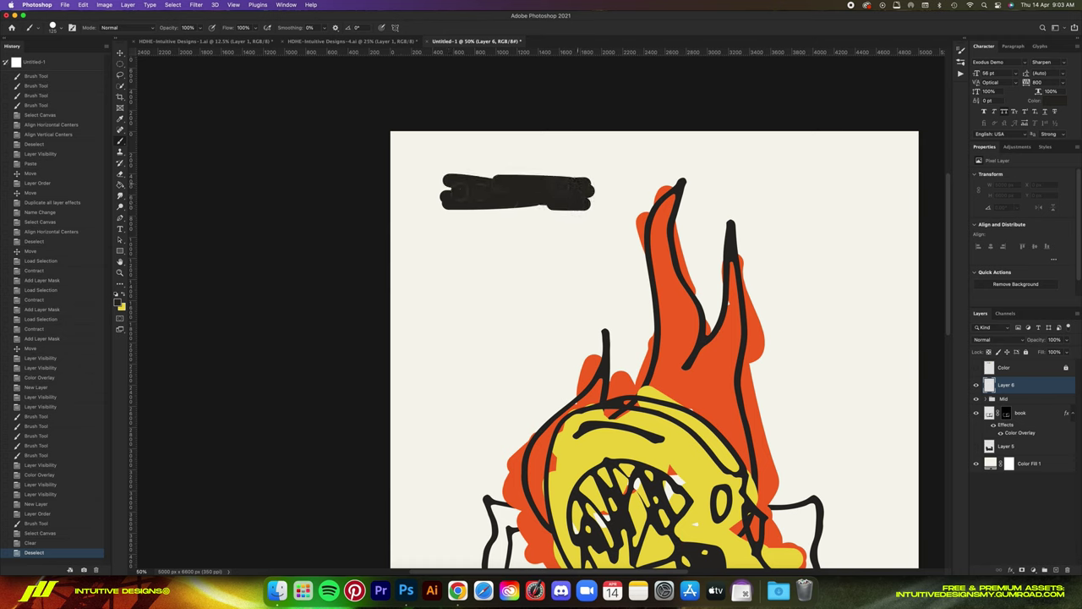
drag(522, 207, 538, 206)
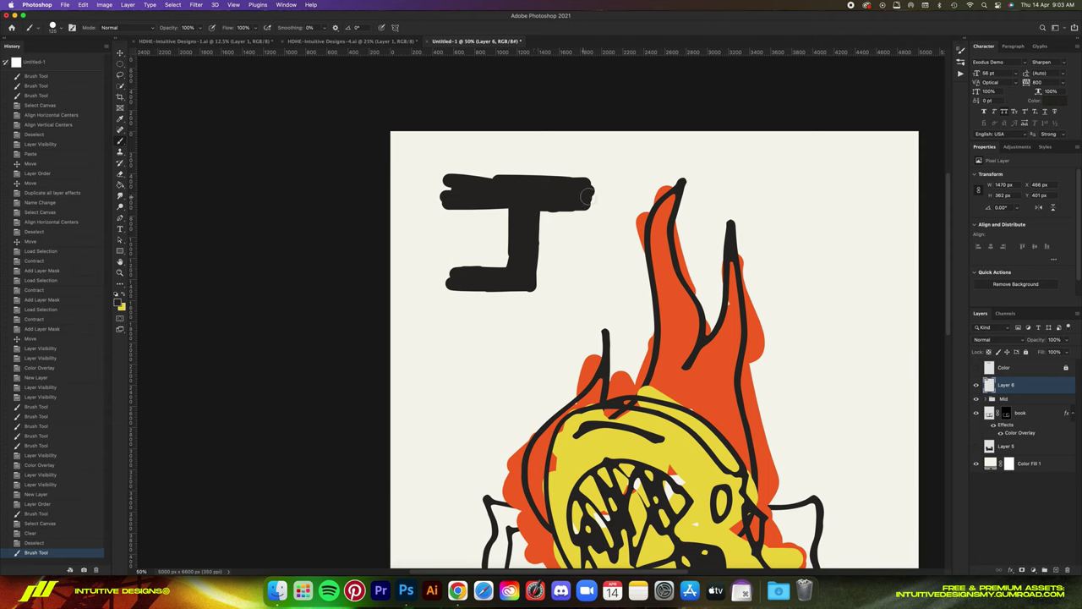
drag(527, 184, 546, 258)
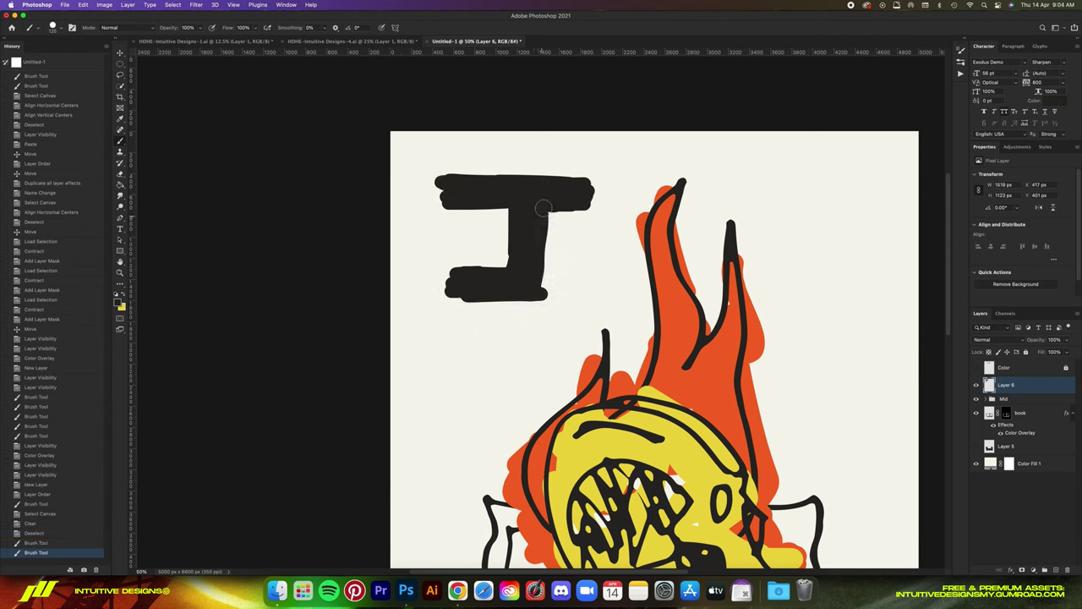
drag(538, 293, 550, 287)
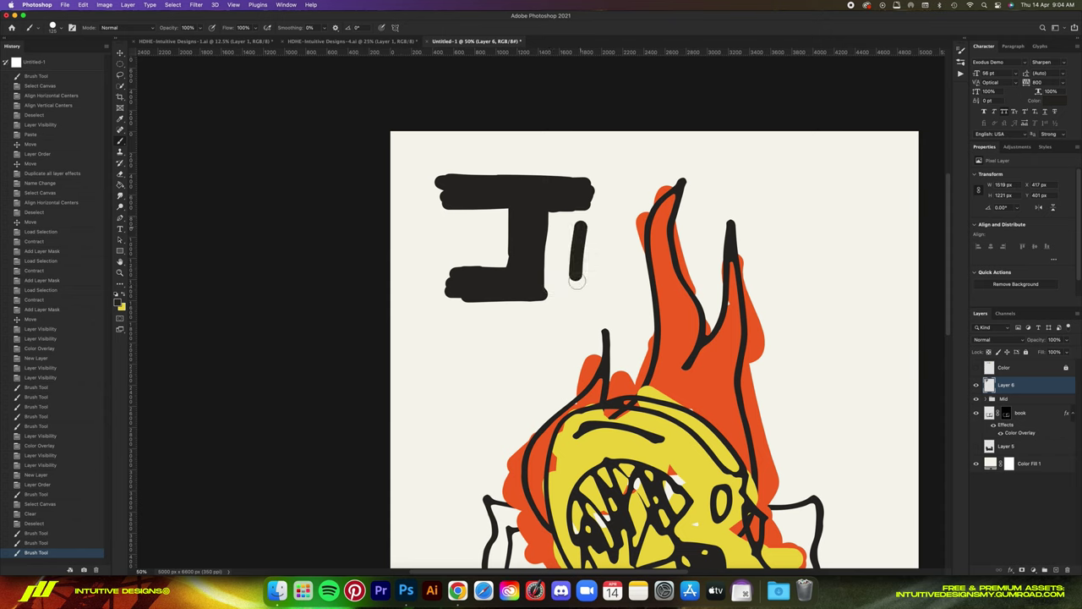
key(ctrl+z)
mouse_move(575, 224)
mouse_down()
mouse_move(573, 297)
mouse_move(597, 243)
mouse_up()
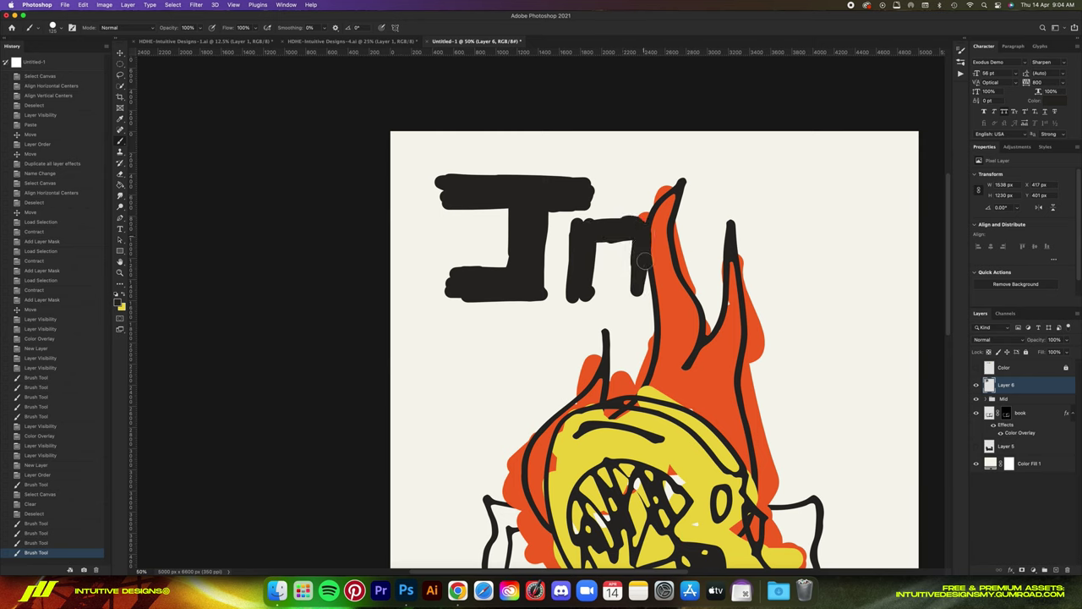
drag(594, 264, 630, 269)
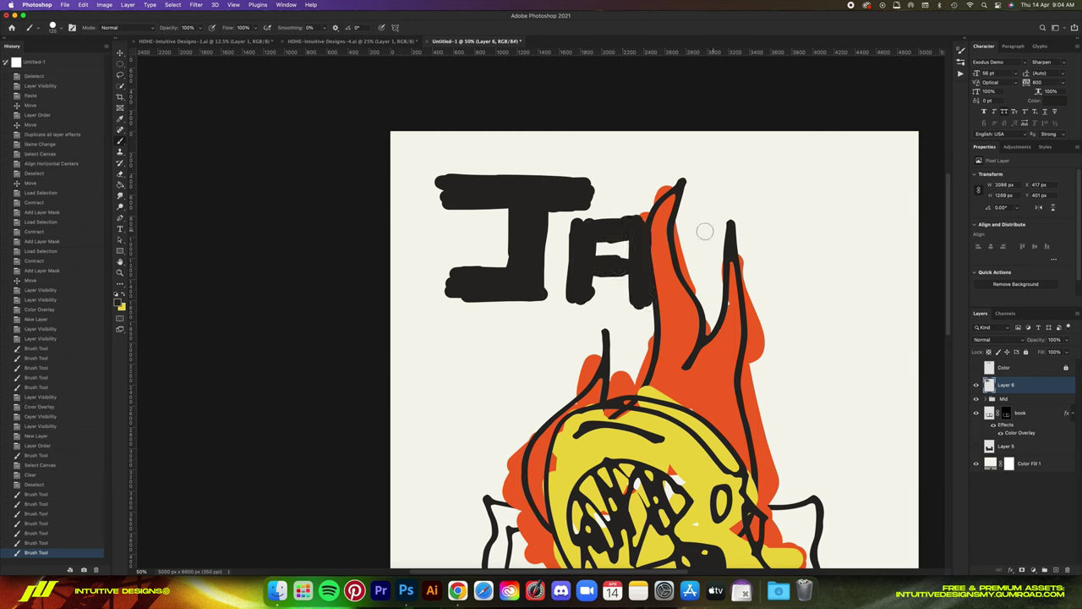
Step: Paint a matching block letter C after the A and try a first K beside it
drag(676, 211, 675, 305)
drag(672, 301, 739, 292)
mouse_move(687, 224)
mouse_down()
mouse_move(748, 216)
mouse_move(727, 228)
mouse_up()
drag(766, 203, 761, 290)
mouse_move(768, 249)
mouse_down()
mouse_move(803, 243)
mouse_move(819, 255)
mouse_move(832, 311)
mouse_up()
drag(829, 254, 834, 313)
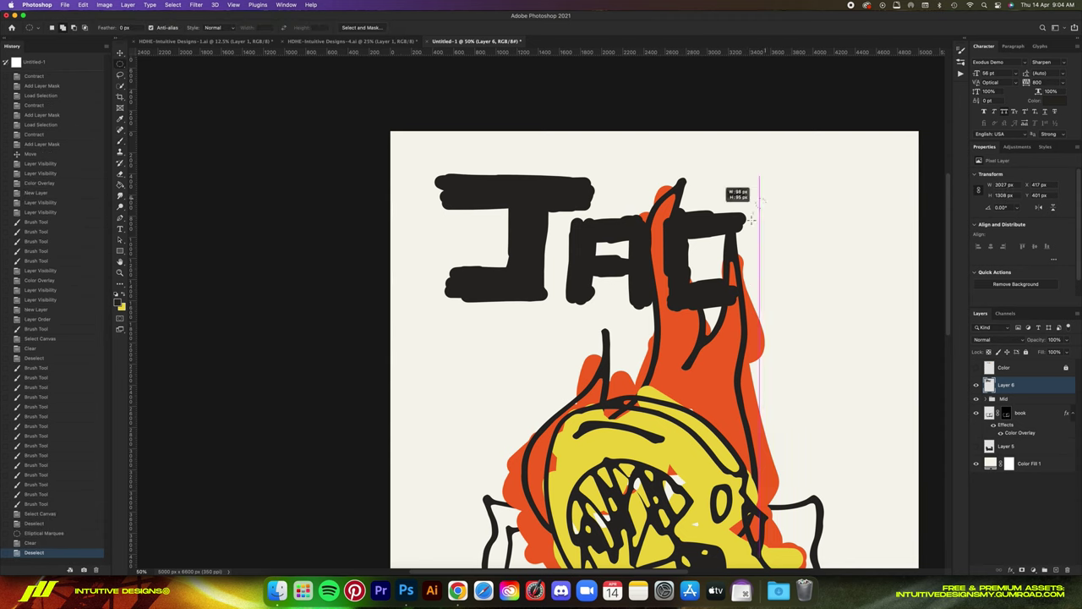
Step: Trim the overhanging end of the C's upper bar by deleting an elliptical selection
drag(752, 220, 765, 198)
key(Delete)
key(super+d)
key(b)
Step: Paint the block letter K after the C to complete the word JACK
drag(771, 218, 765, 296)
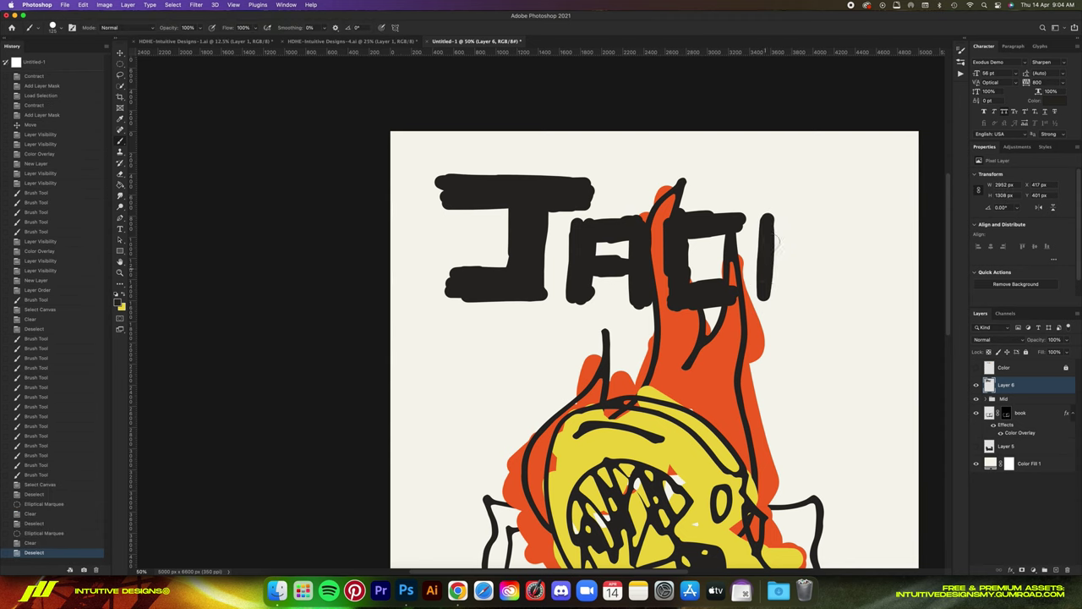
key(super+z)
drag(778, 213, 776, 316)
drag(786, 254, 820, 211)
drag(825, 259, 841, 250)
mouse_move(841, 256)
mouse_down()
mouse_move(833, 316)
mouse_move(822, 281)
mouse_up()
click(39, 456)
key(v)
key(super+minus)
key(super+0)
Step: Add a new layer and paint "HARLOW" in thin brush lettering below JACK
click(1057, 570)
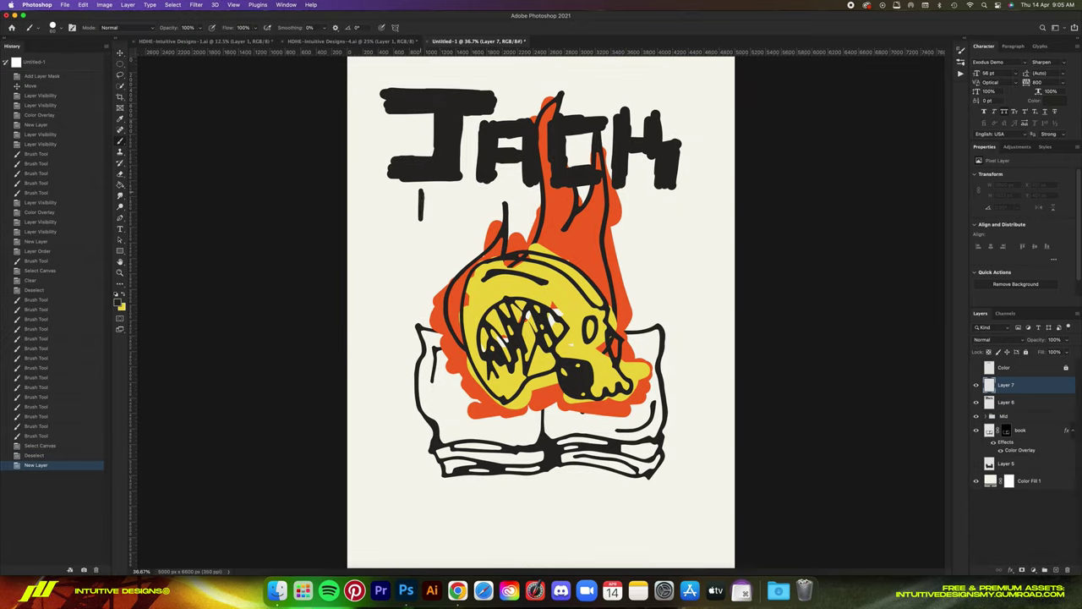
drag(423, 207, 439, 205)
mouse_move(440, 197)
mouse_down()
mouse_move(438, 222)
mouse_move(454, 223)
mouse_up()
drag(455, 203, 477, 222)
drag(457, 212, 477, 212)
drag(487, 204, 488, 222)
mouse_move(489, 202)
mouse_down()
mouse_move(517, 223)
mouse_move(569, 222)
mouse_up()
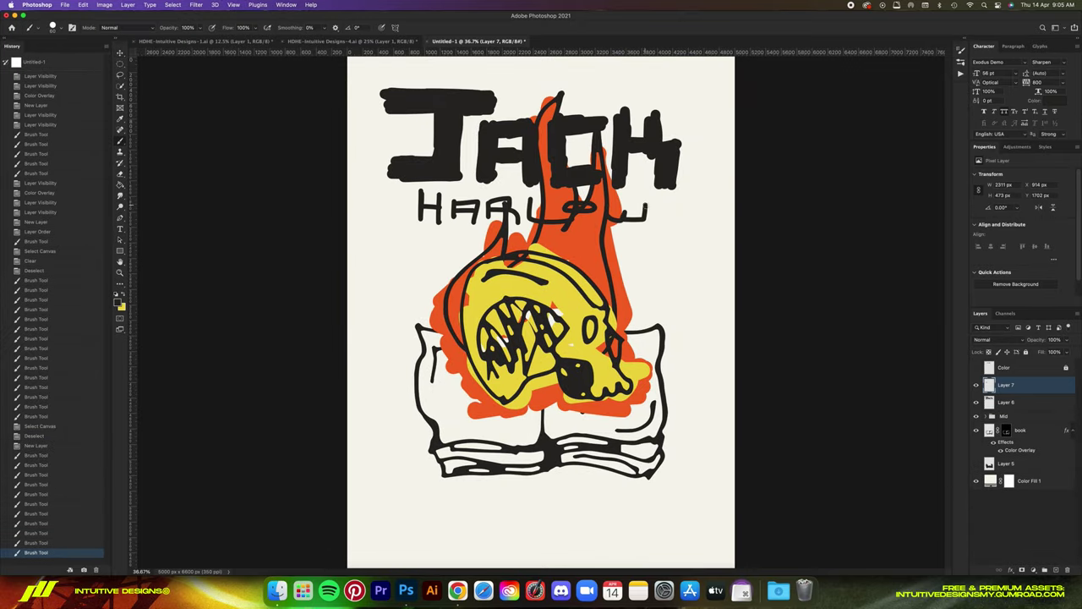
Step: Move the JACK and HARLOW layers together down over the lower part of the book
key(v)
shift+click(1008, 402)
drag(659, 115, 669, 430)
key(super+minus)
key(super+minus)
key(super+minus)
key(super+minus)
key(super+equal)
key(super+equal)
Step: Group the lettering, Mid and book layers as "Design" and center the group vertically on the canvas
shift+click(1022, 431)
key(super+g)
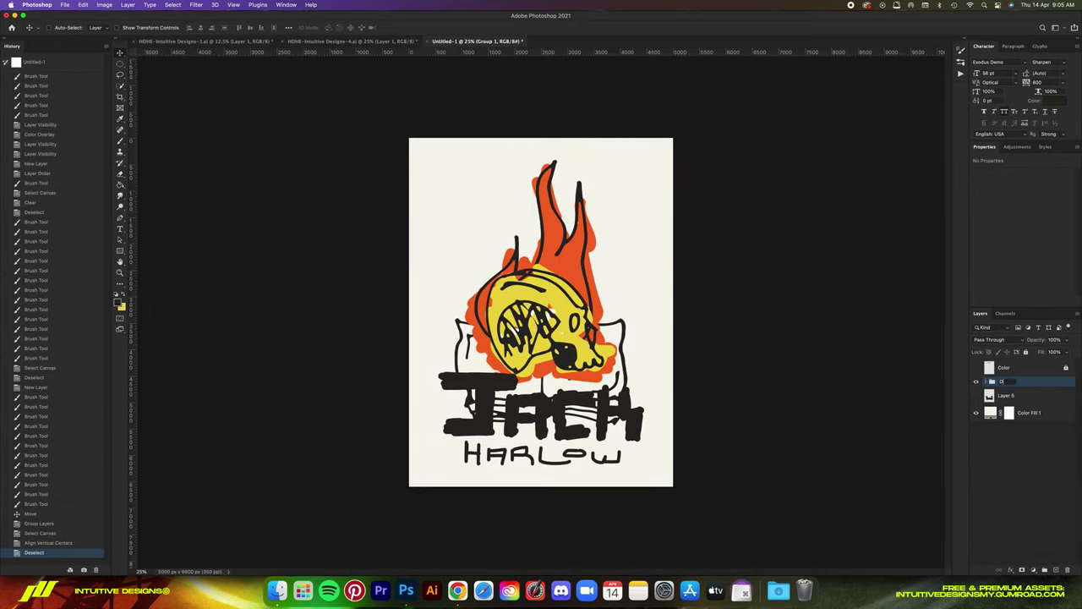
text(esign)
key(Return)
Step: Nudge the JACK and HARLOW layers inside the Design group slightly down
click(987, 381)
click(1013, 413)
shift+click(1014, 396)
drag(729, 411, 730, 417)
Step: Show the Color swatches and give the JACK layer a Color Overlay in the sampled blue
click(1013, 412)
click(1011, 570)
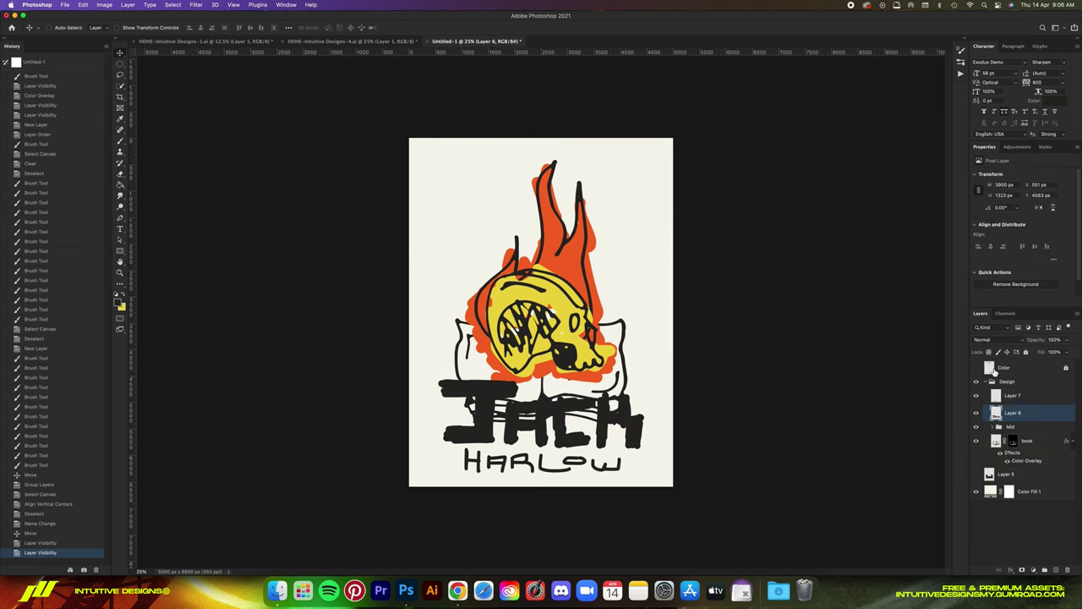
click(977, 368)
click(1011, 570)
click(1030, 521)
click(938, 373)
click(518, 179)
click(969, 373)
click(1046, 370)
Step: Copy the blue overlay onto the HARLOW layer and group both lettering layers as "name"
drag(1013, 425, 1022, 405)
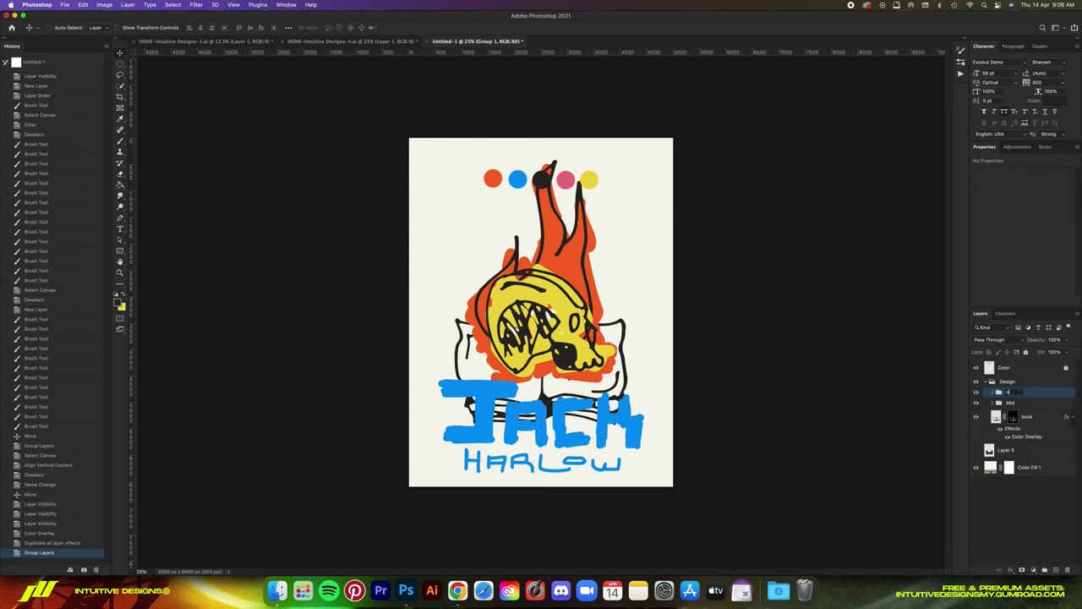
text(ame)
key(Return)
Step: Change HARLOW's Color Overlay to the yellow sampled from the palette swatches
click(992, 393)
double_click(1037, 429)
click(948, 384)
click(566, 179)
click(589, 179)
click(970, 373)
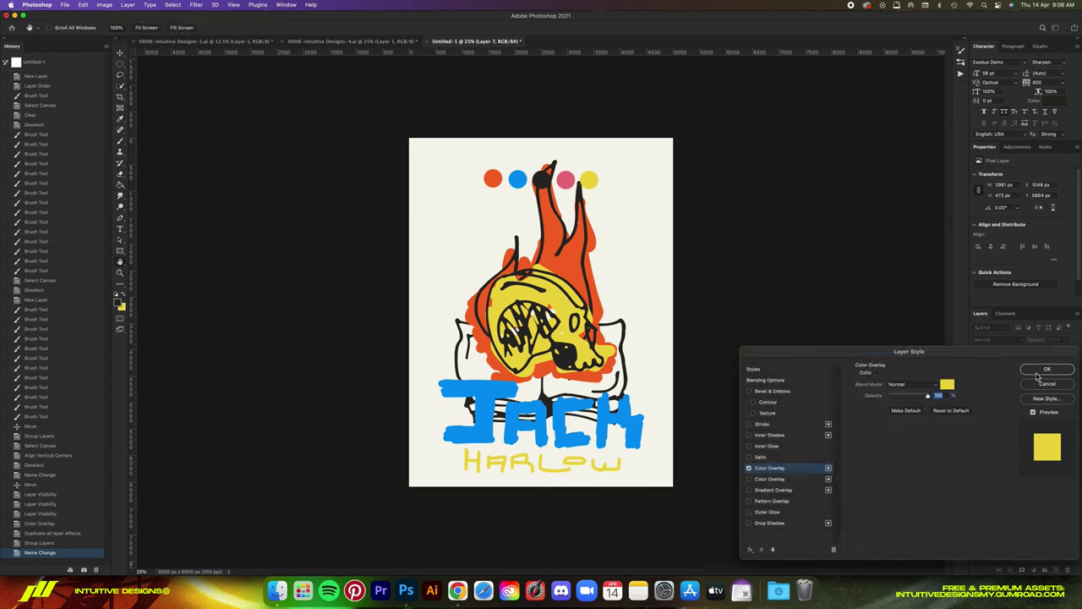
click(1046, 370)
Step: Move HARLOW up closer to JACK and center it horizontally on the canvas
drag(647, 482, 648, 474)
key(super+a)
click(991, 247)
key(super+d)
Step: Move both lettering layers slightly down, then adjust HARLOW's position and center it horizontally on the canvas
shift+click(1020, 440)
drag(693, 326, 693, 335)
click(1020, 406)
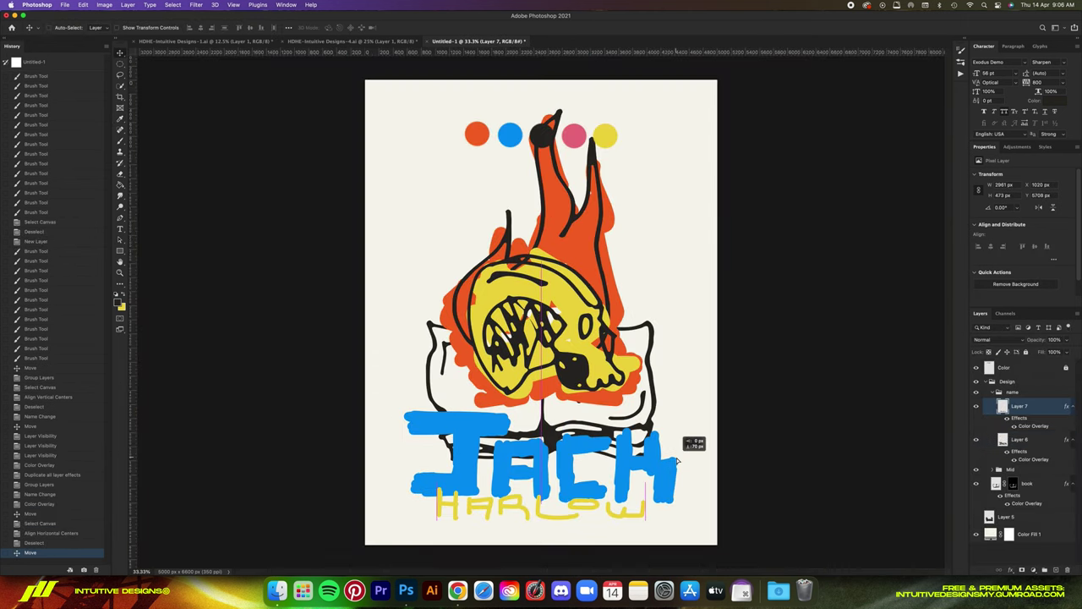
drag(677, 461, 678, 461)
key(super+a)
click(200, 28)
key(super+d)
Step: Collapse the name group and show Layer 5 behind the book, keeping the Color swatches visible
click(977, 368)
click(993, 392)
click(977, 450)
click(977, 368)
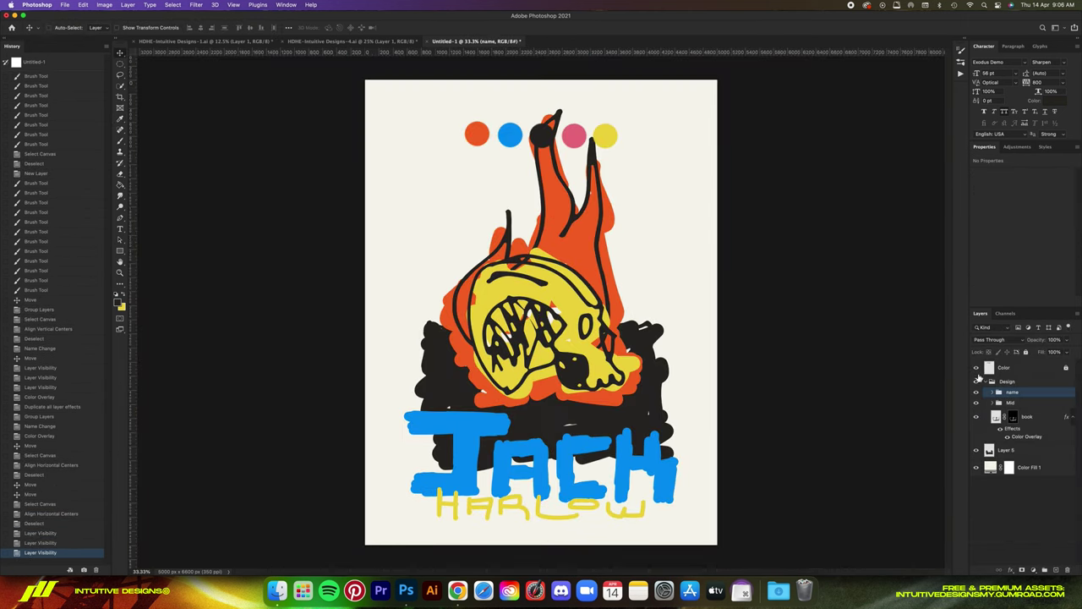
Step: Add a Color Overlay to Layer 5 in dark green, 228d20
click(1018, 456)
click(1010, 570)
click(1027, 515)
click(947, 384)
click(574, 136)
click(896, 450)
drag(868, 399, 864, 425)
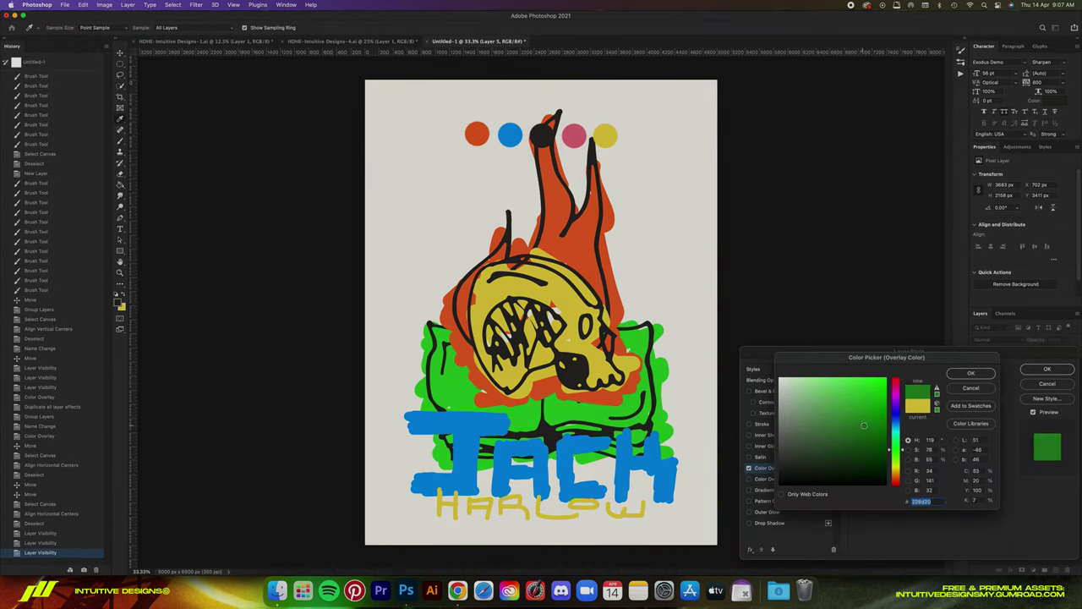
click(971, 373)
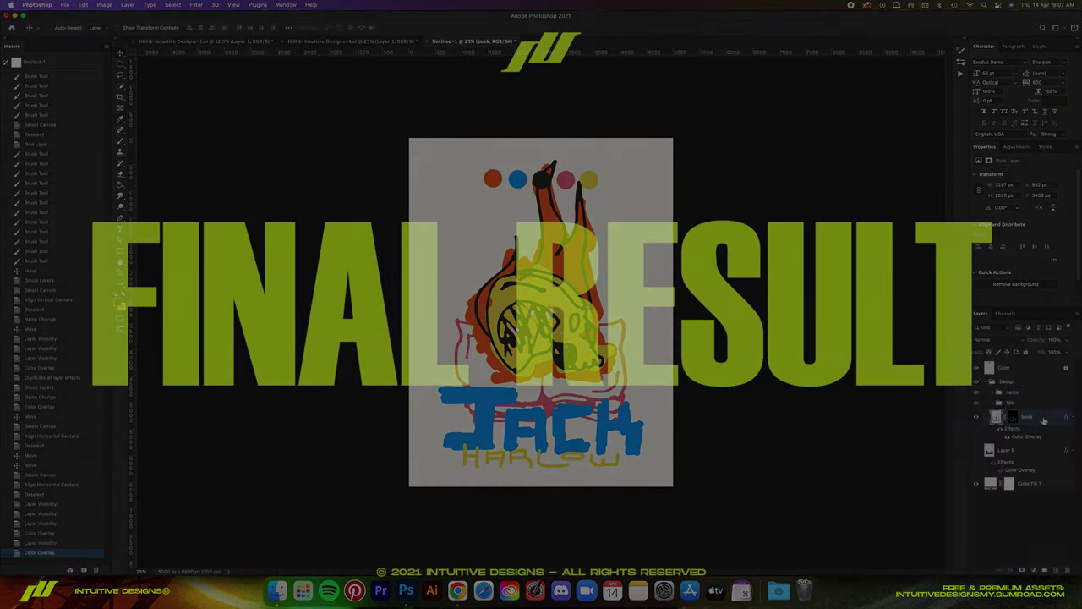
Step: Reorder the book layer above the name group within the Design group
drag(1027, 416, 1049, 396)
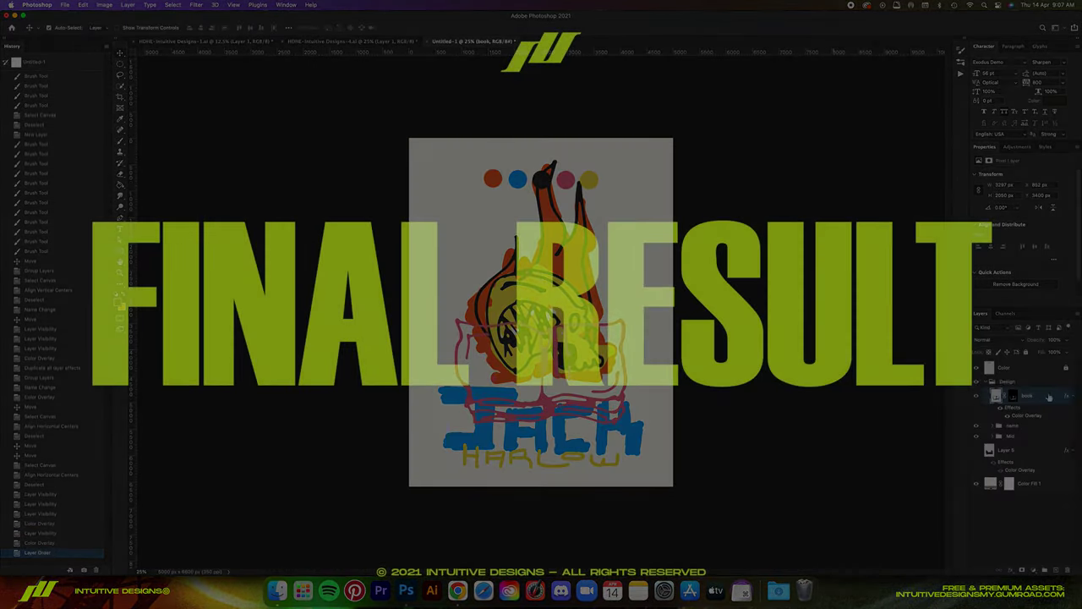